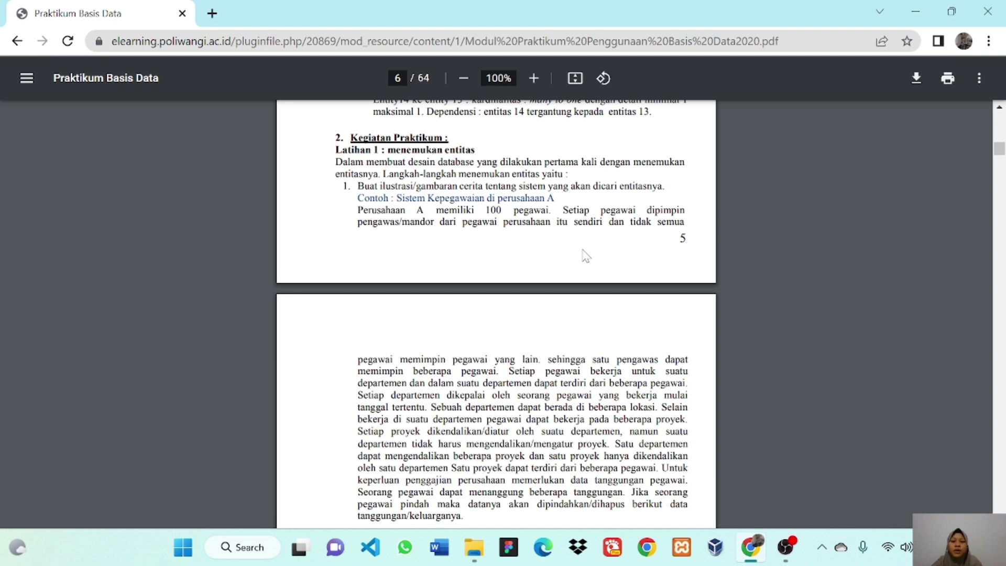
Step: Read the Latihan 1 instructions on finding entities in the PDF module, from the company A story through the Tugas list
scroll(585, 256, down, 2)
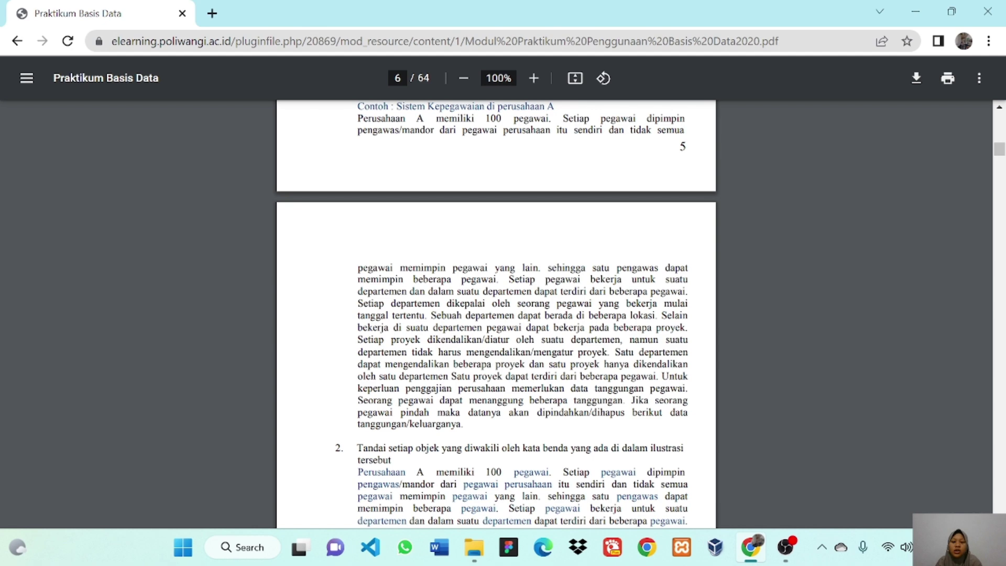
scroll(516, 434, down, 2)
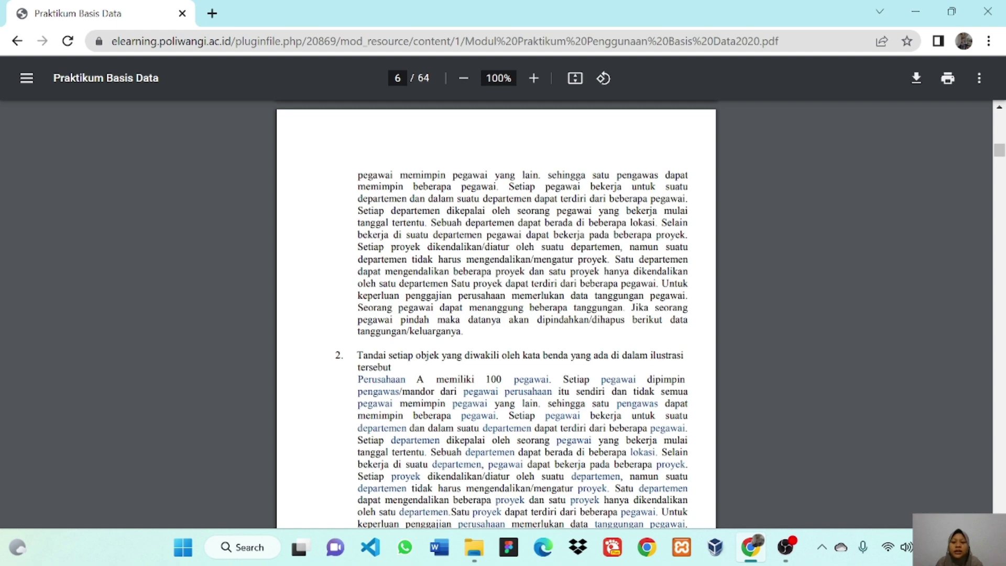
scroll(495, 314, down, 2)
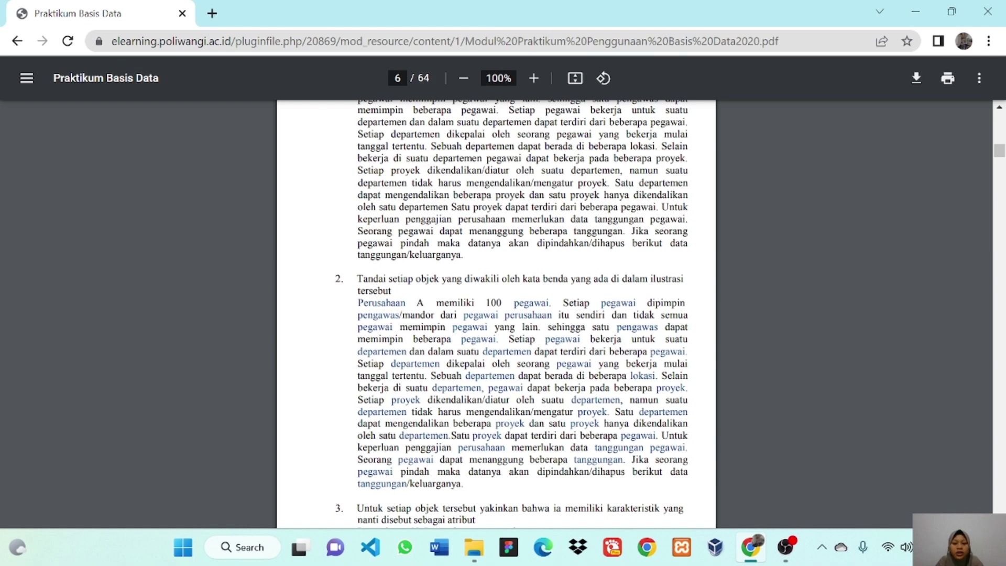
scroll(496, 313, down, 3)
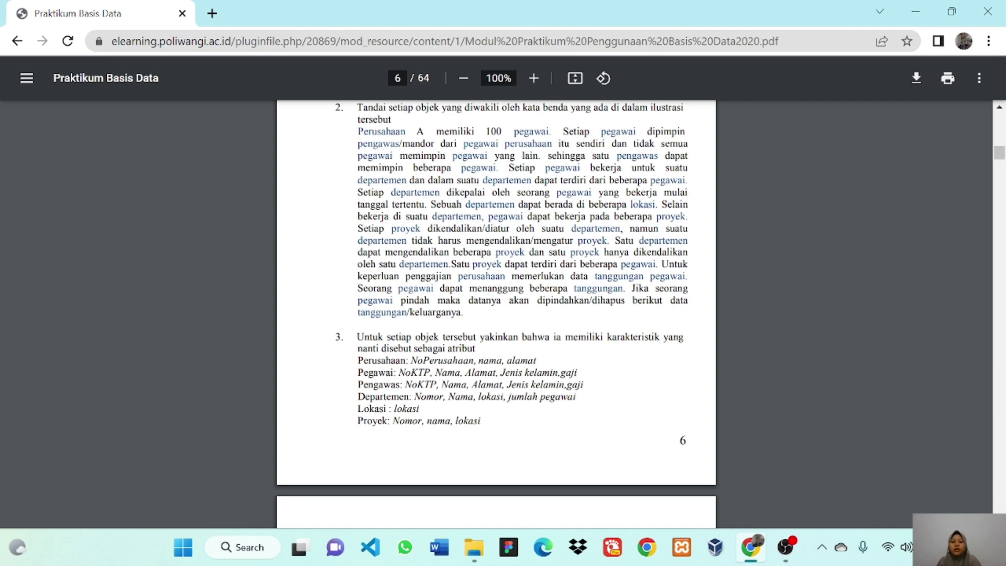
scroll(496, 299, down, 2)
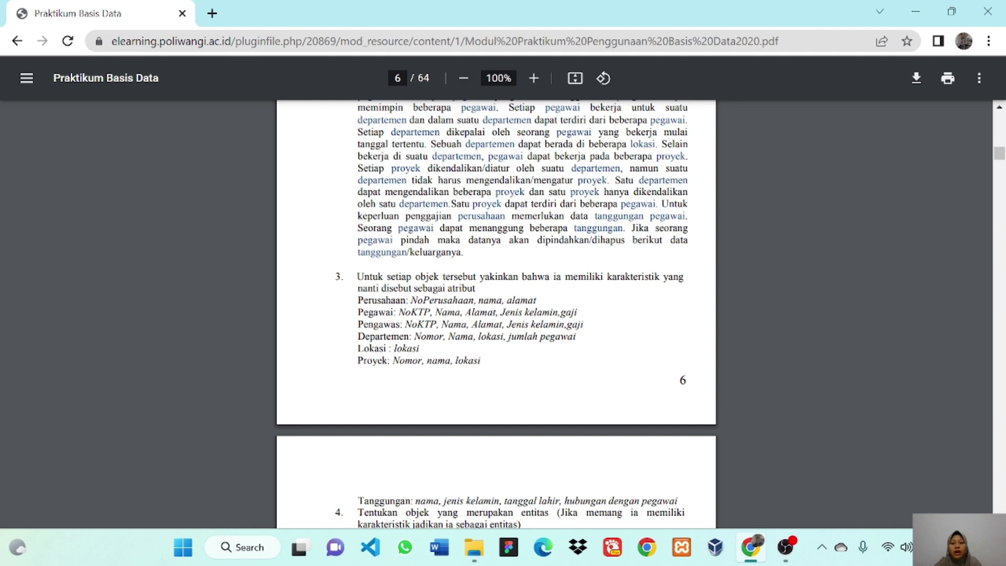
scroll(495, 314, down, 1)
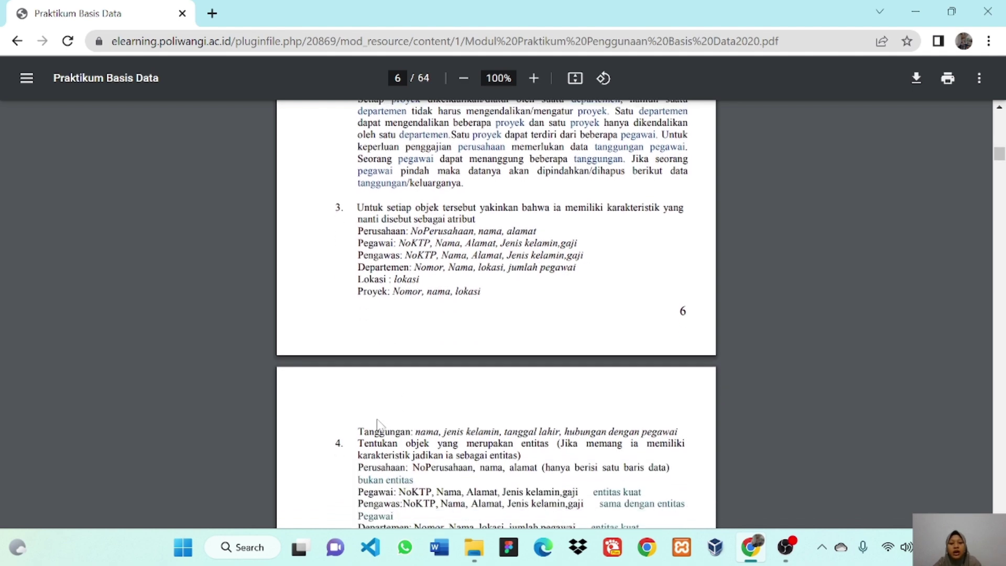
scroll(385, 421, down, 1)
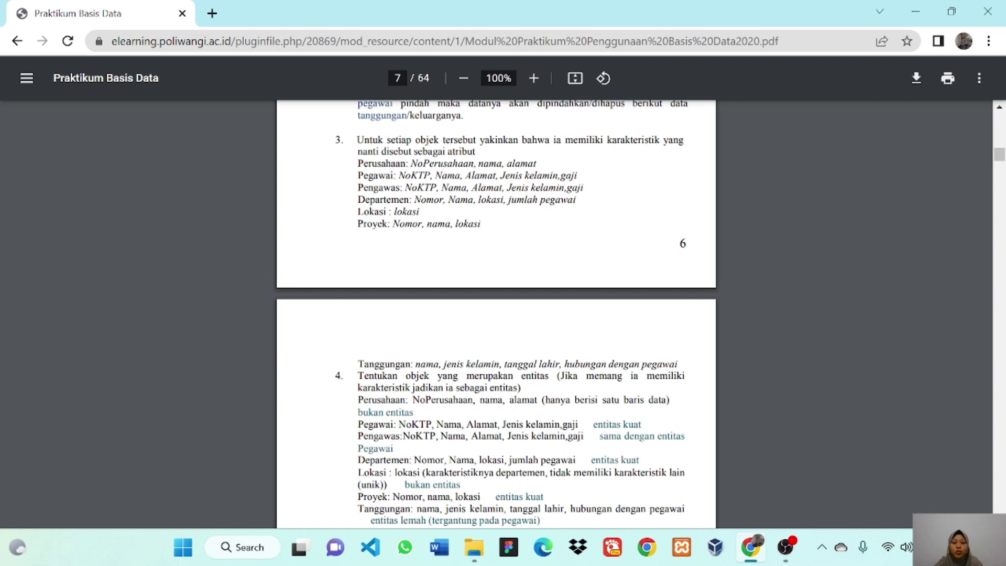
scroll(495, 313, down, 2)
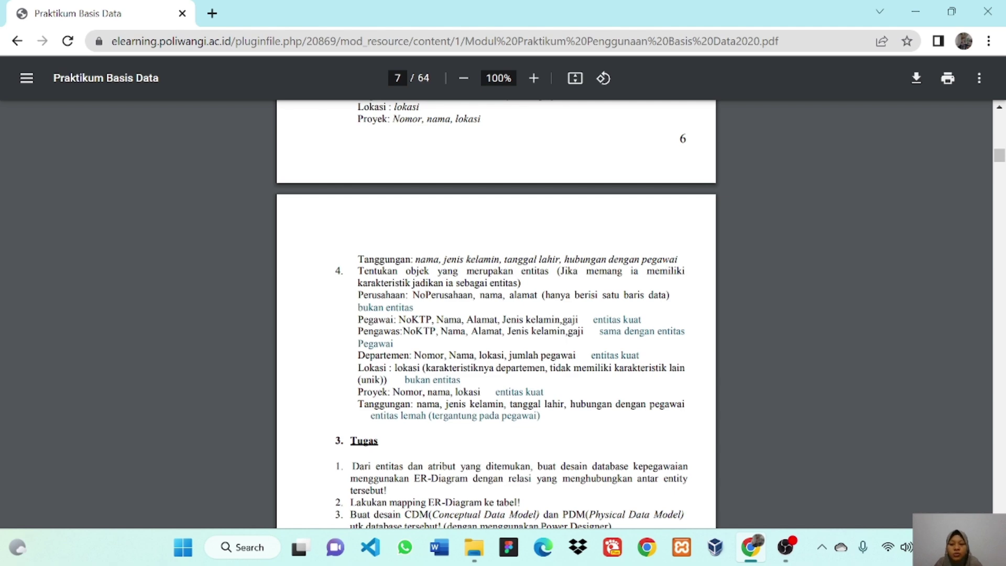
scroll(495, 314, down, 2)
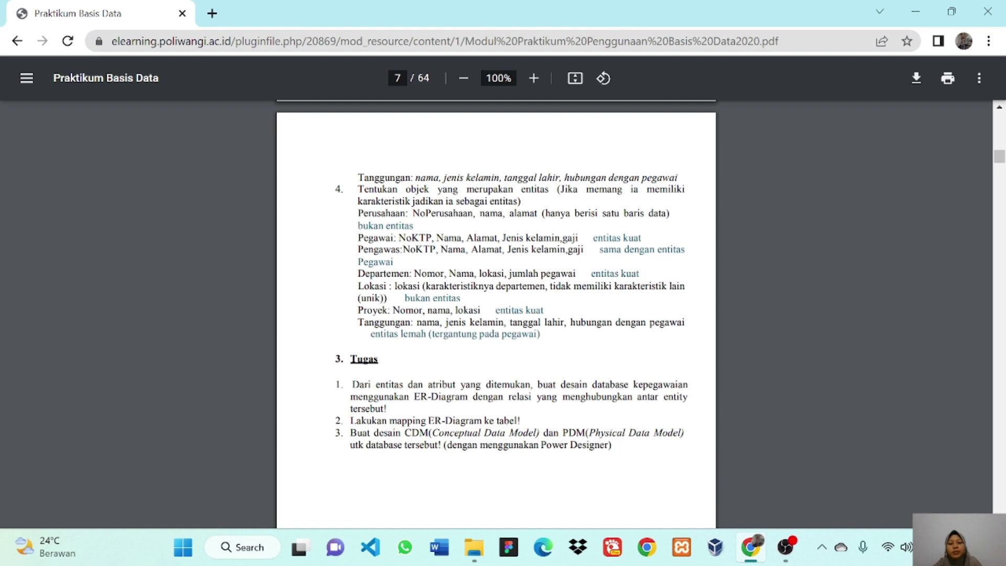
scroll(496, 314, down, 1)
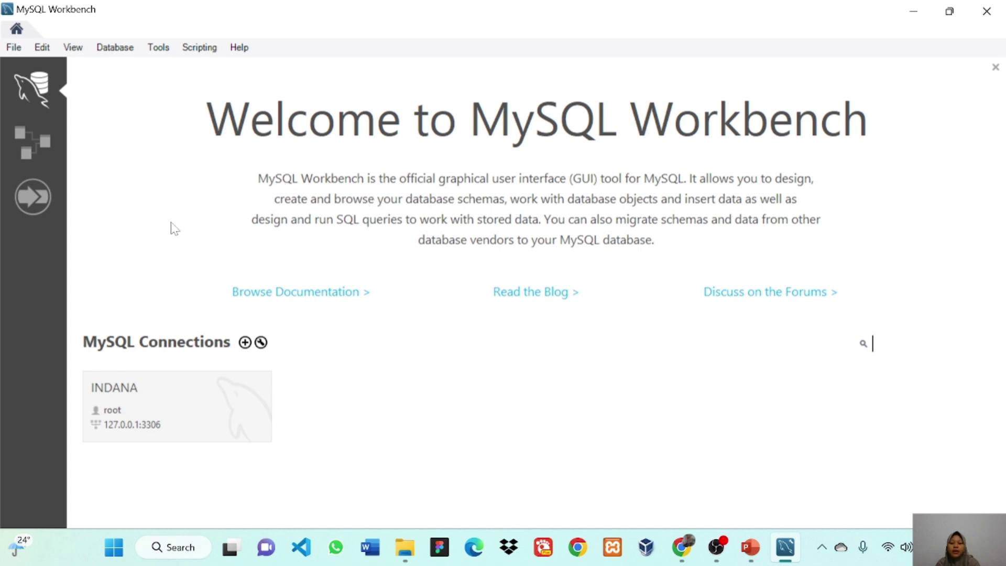
Step: Create a new data model in MySQL Workbench and add an EER diagram to it
click(31, 140)
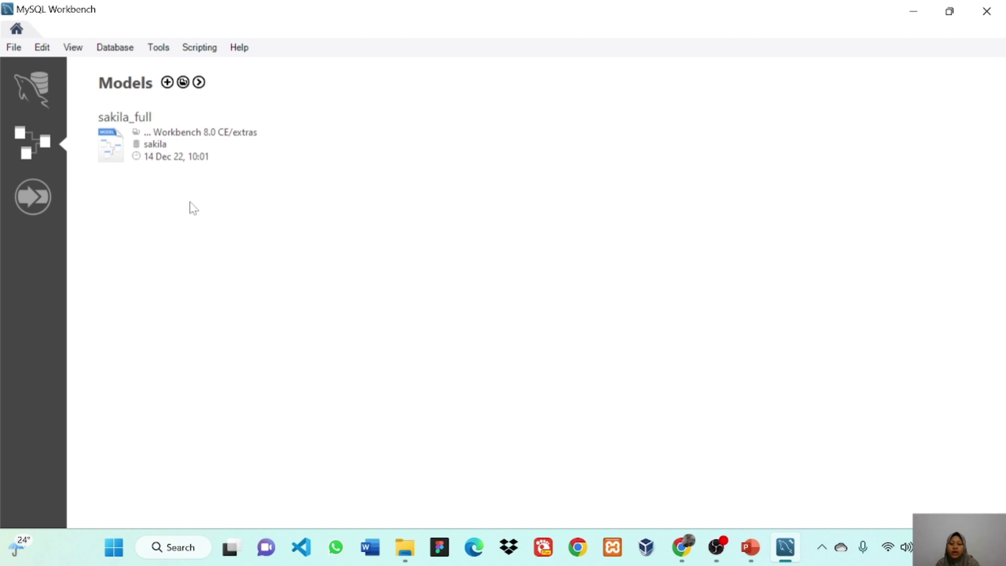
click(168, 85)
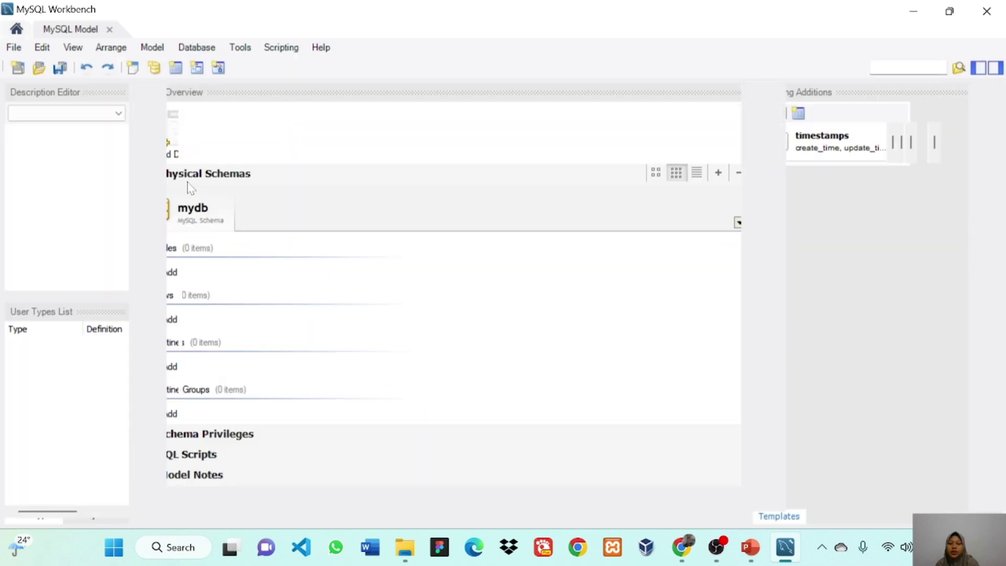
double_click(209, 141)
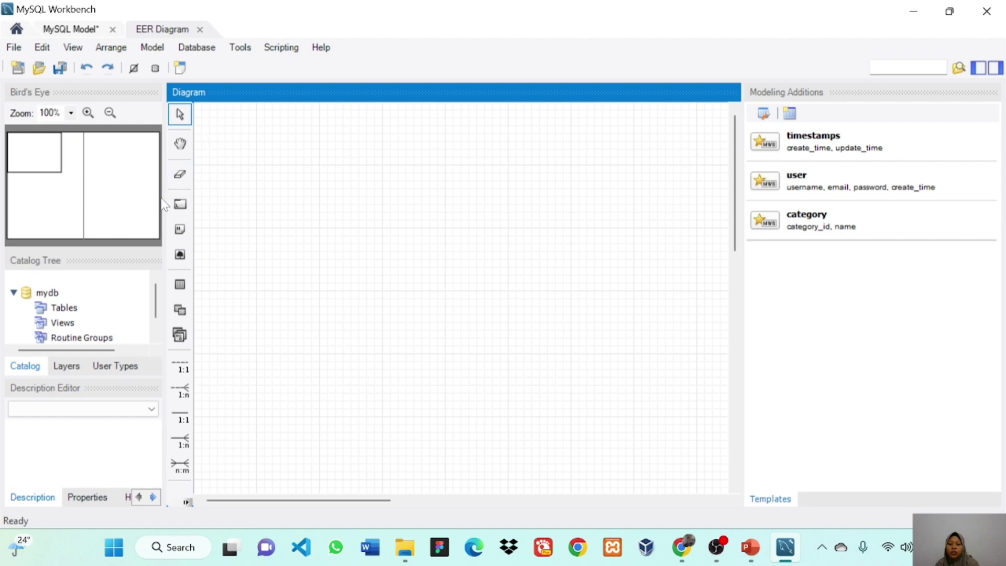
Step: Rename the mydb schema to tugas_basisdata and update all references to the old schema name
drag(162, 194, 214, 190)
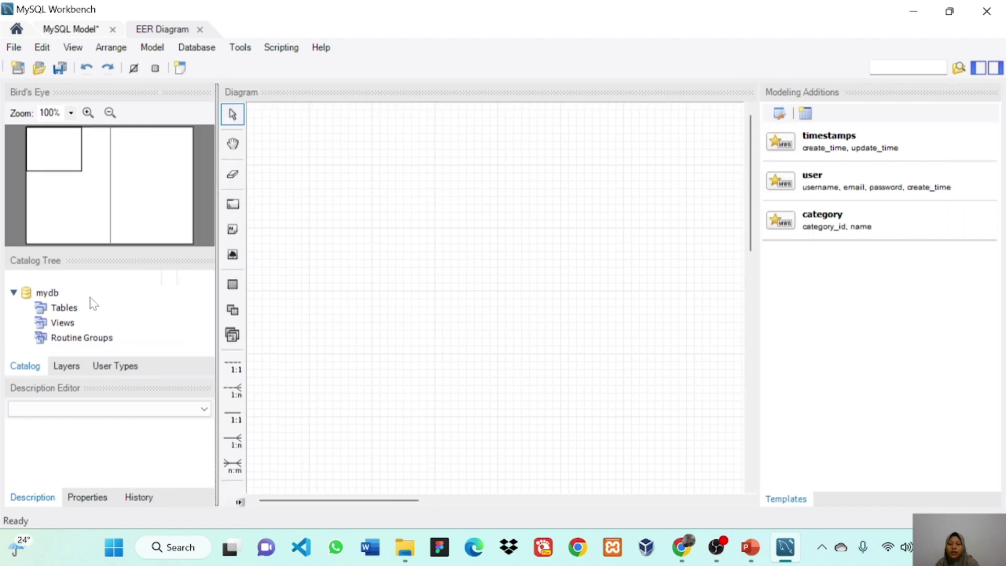
click(46, 293)
double_click(46, 293)
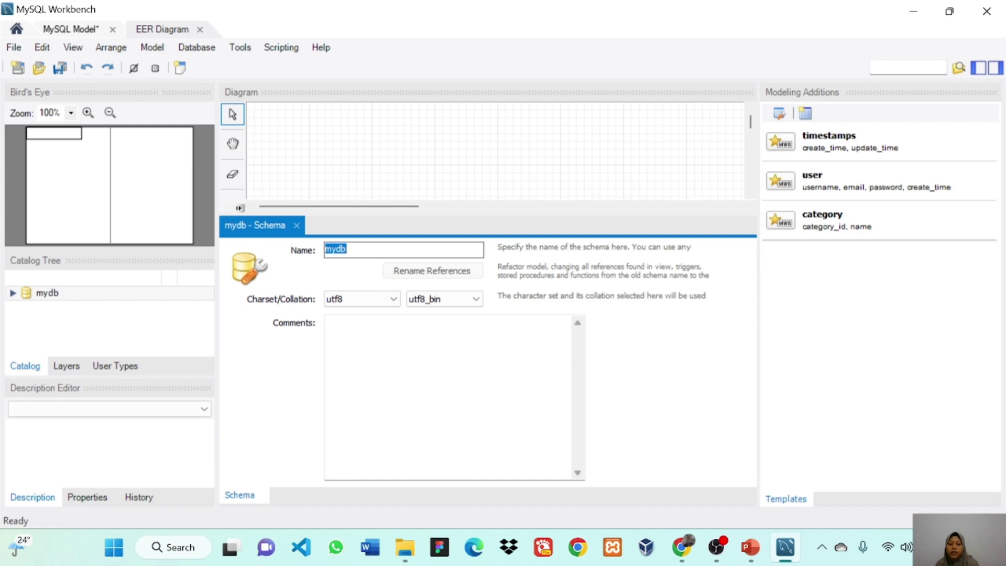
text(tugas_basisdata)
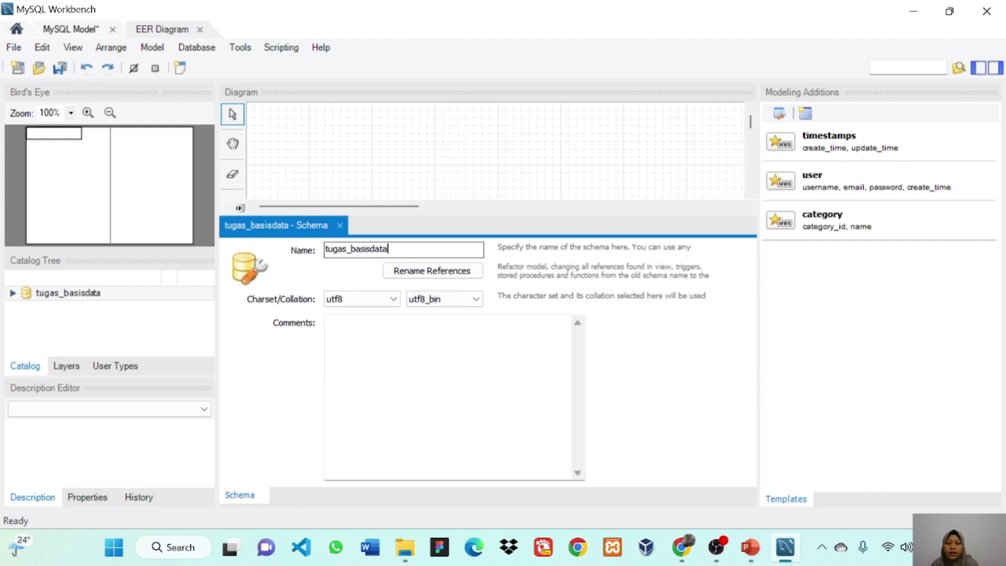
click(451, 271)
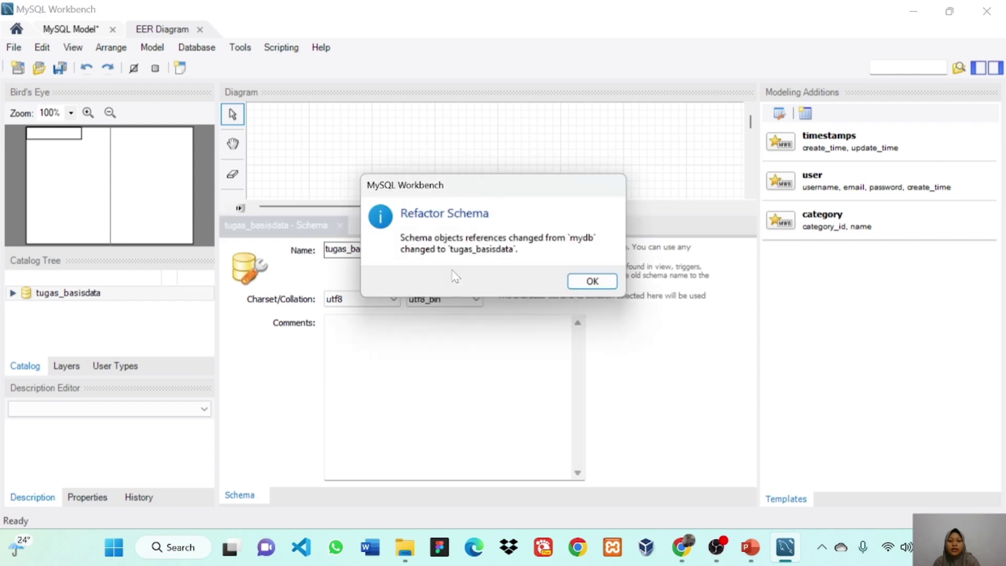
click(616, 281)
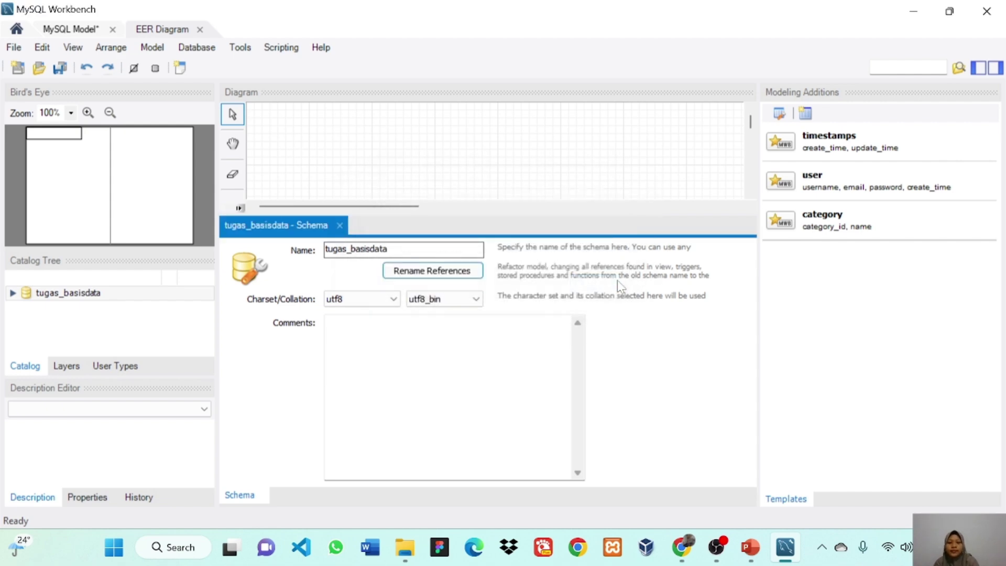
click(340, 226)
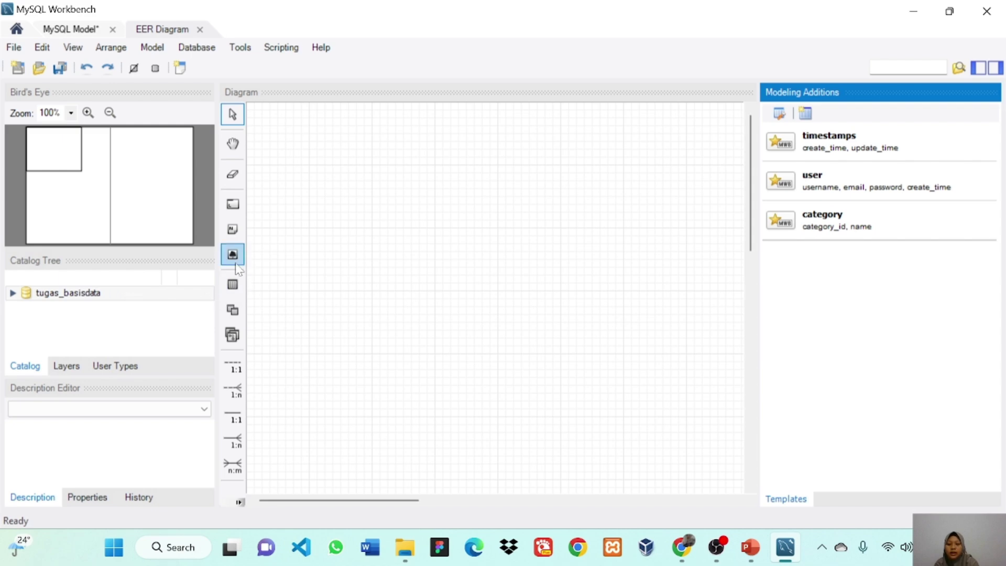
Step: Draw a new layer covering most of the visible diagram canvas
drag(216, 257, 157, 254)
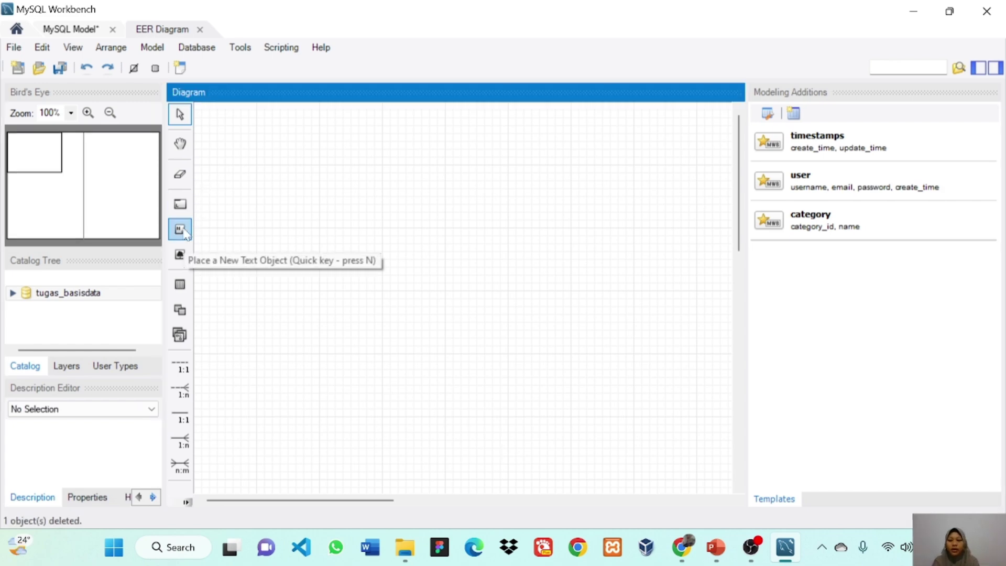
click(180, 204)
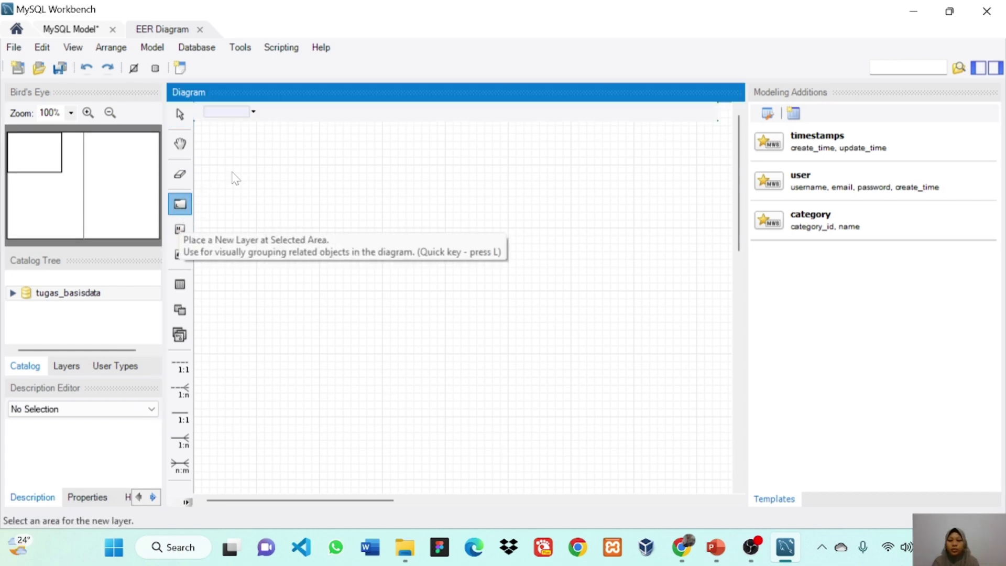
drag(210, 137, 724, 491)
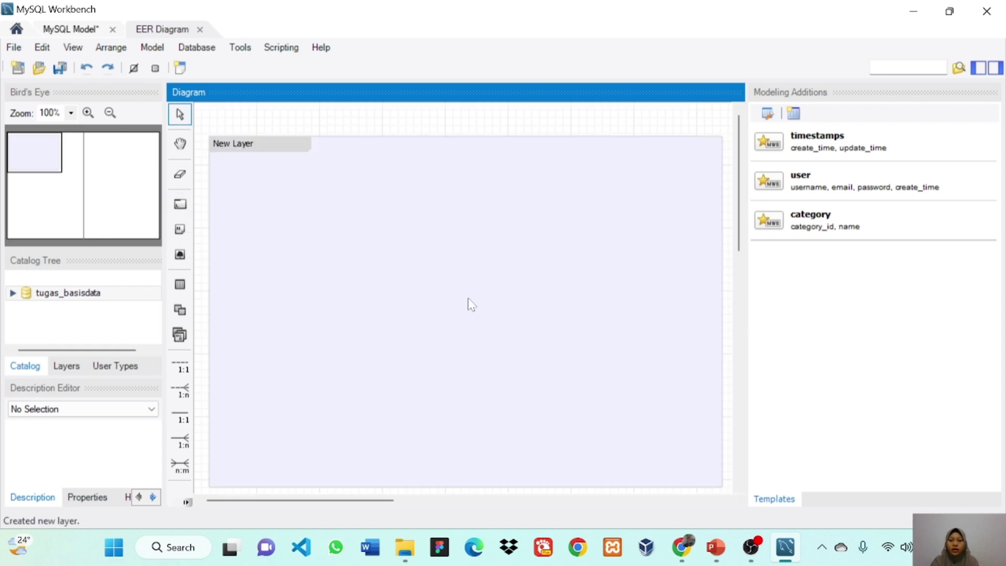
Step: Rename the new layer as perusahaan A and close its editor
double_click(255, 144)
double_click(338, 253)
key(BackSpace)
key(BackSpace)
key(BackSpace)
key(BackSpace)
key(BackSpace)
text(perusa)
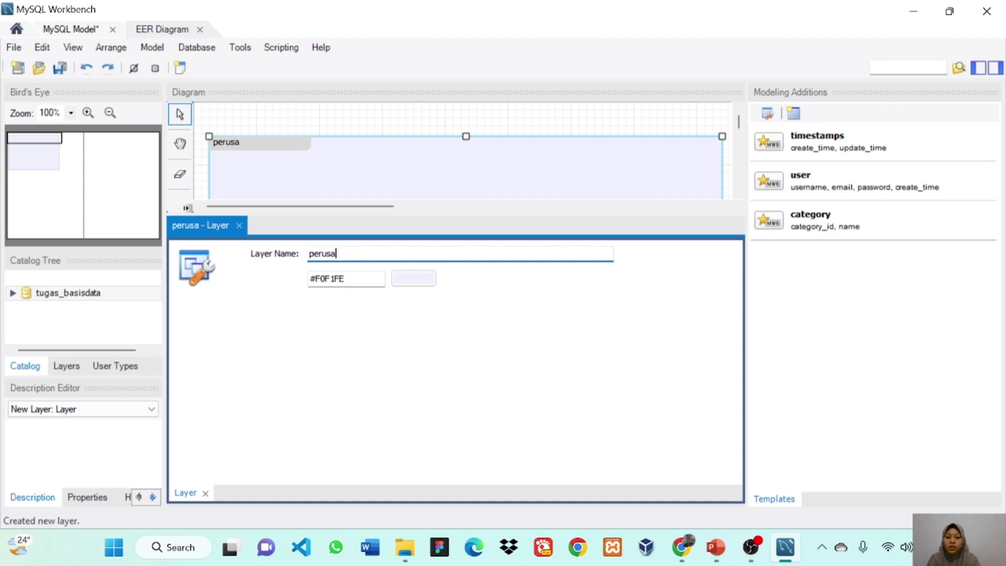
text(haan A)
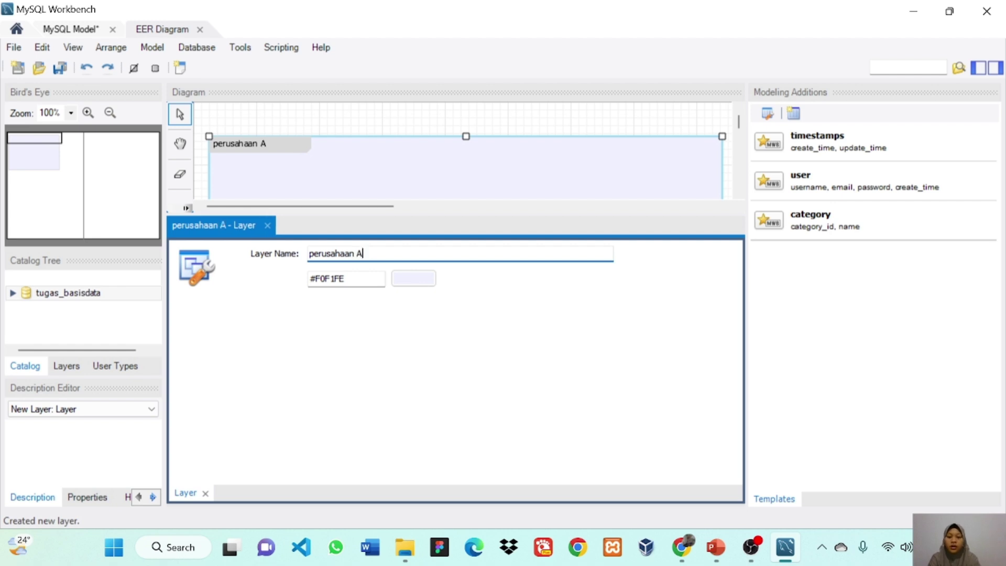
click(267, 225)
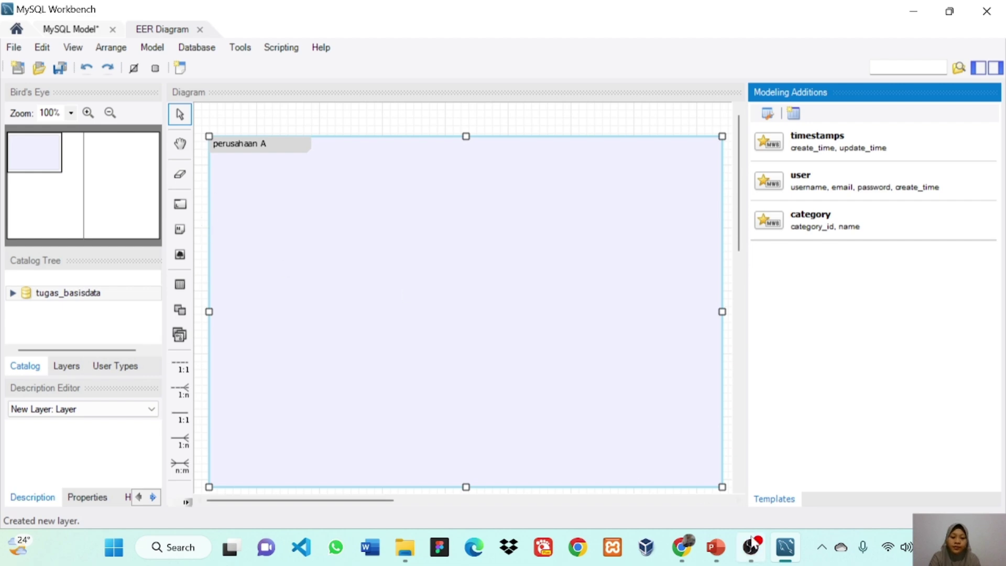
Step: Check the ENTITAS slide in PowerPoint and place three tables in a row across the upper part of the perusahaan A layer
click(726, 548)
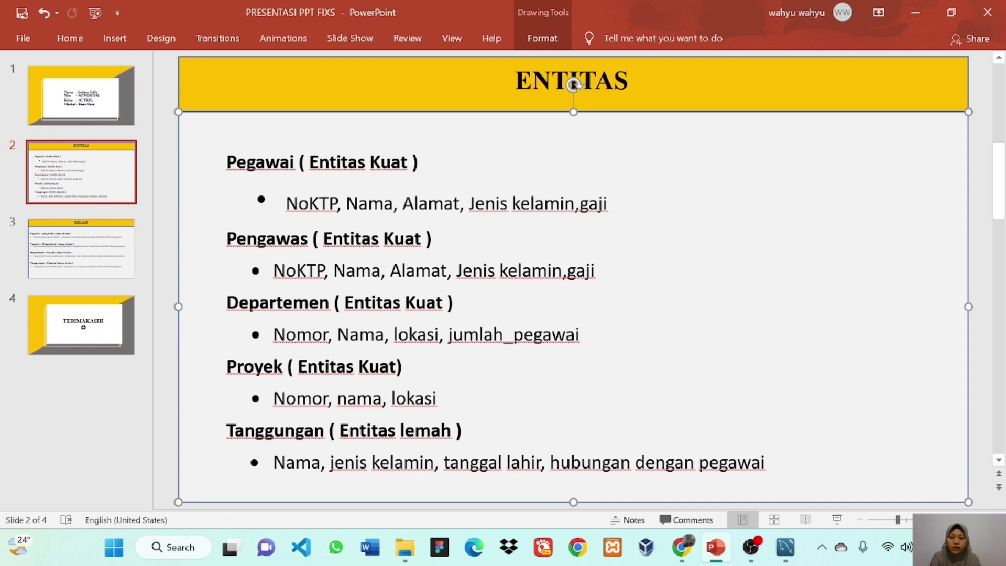
click(785, 547)
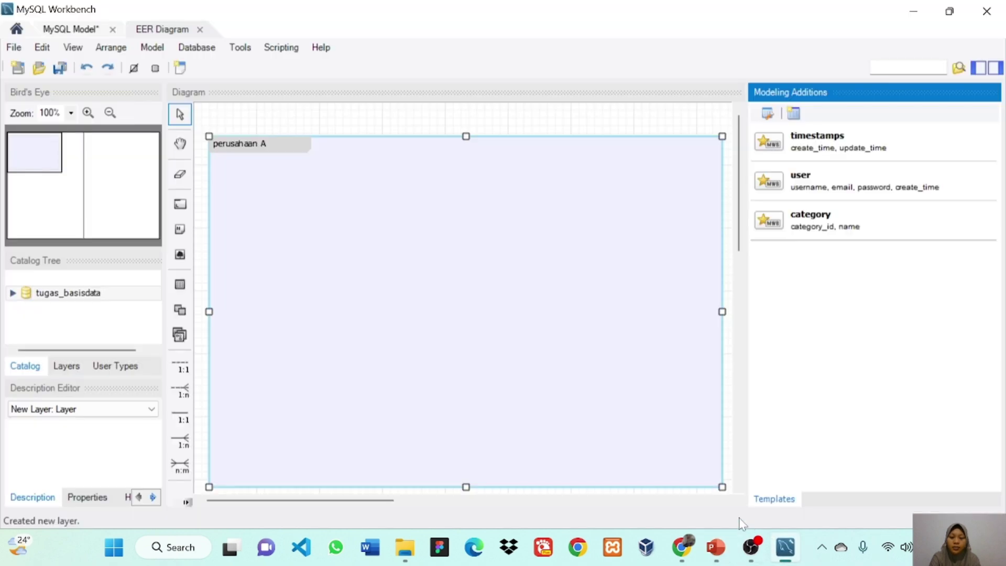
click(191, 287)
click(260, 202)
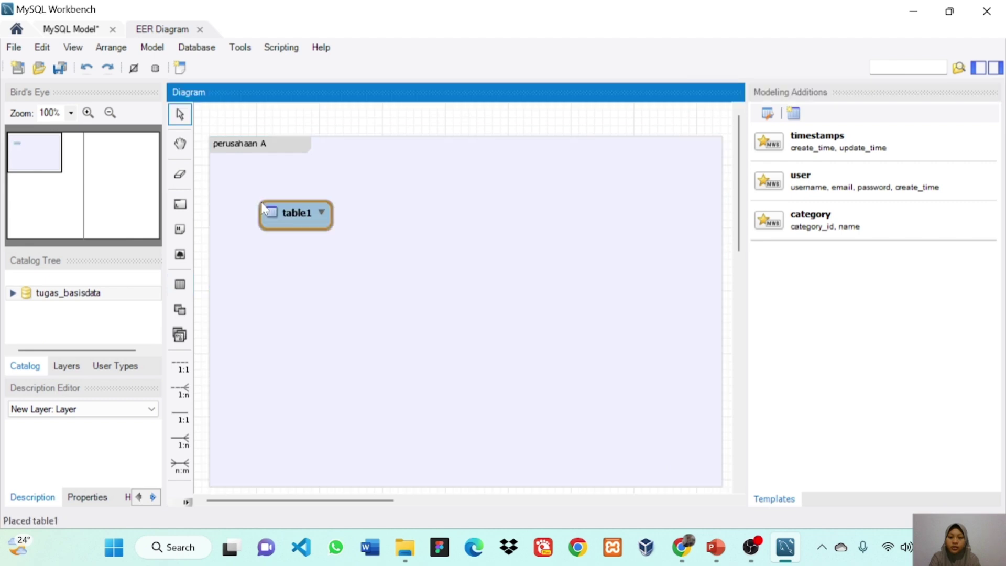
click(184, 286)
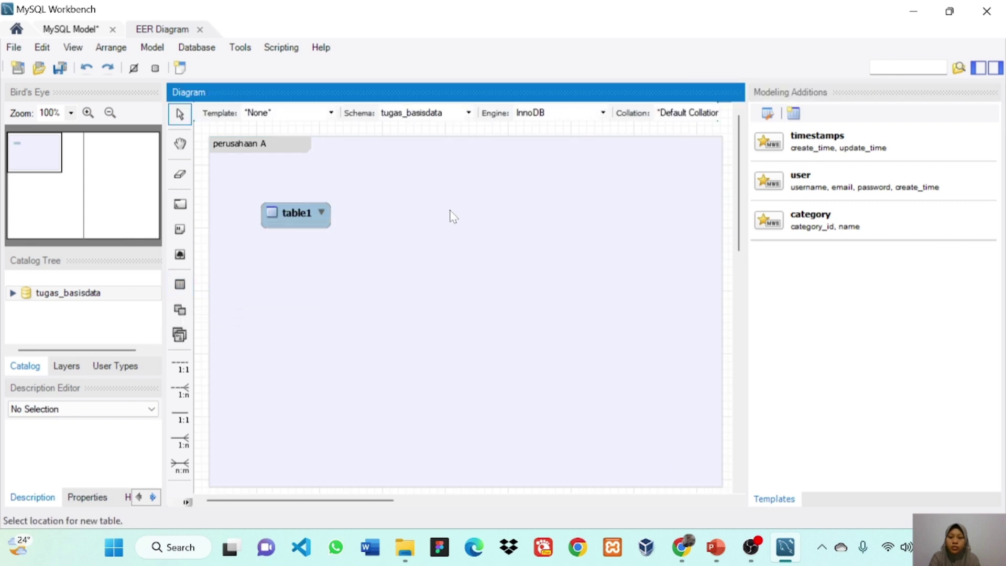
click(449, 210)
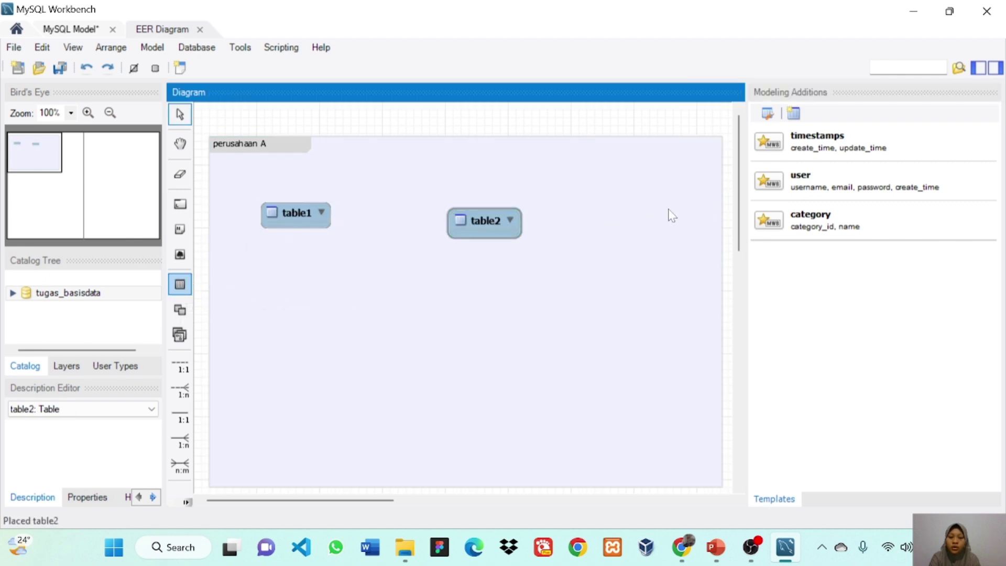
ctrl+click(296, 215)
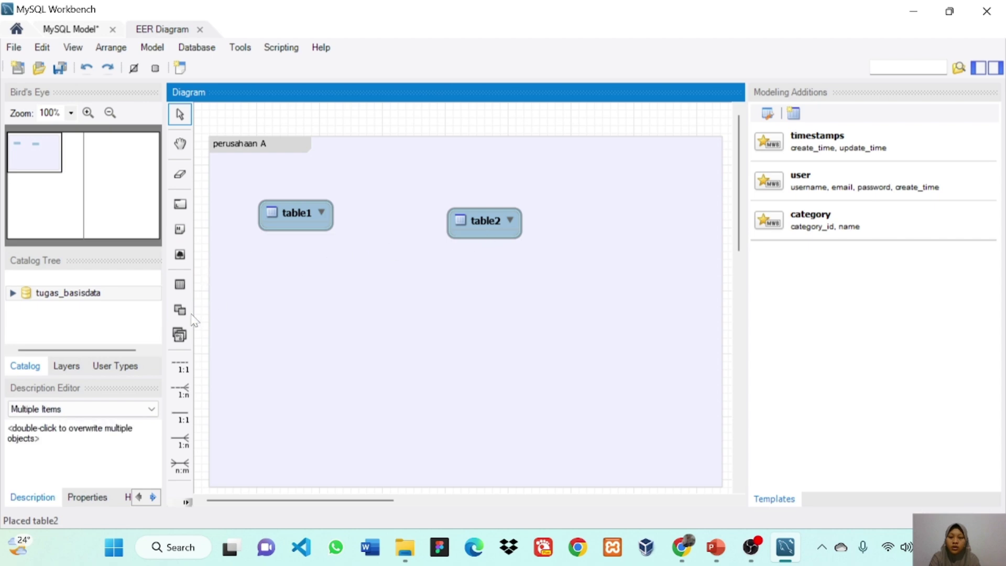
click(179, 286)
click(635, 208)
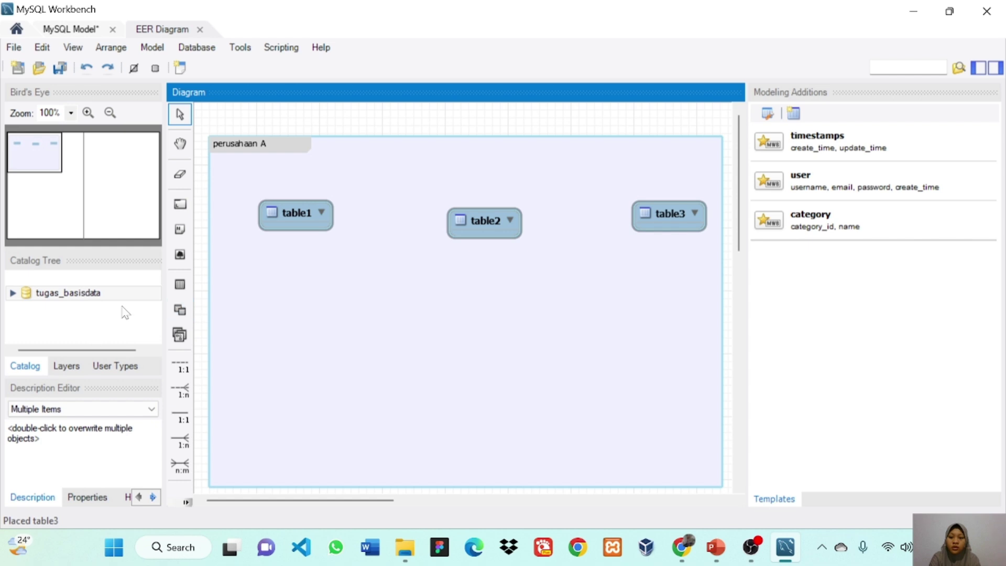
Step: Place two more tables side by side in the lower part of the perusahaan A layer
click(179, 311)
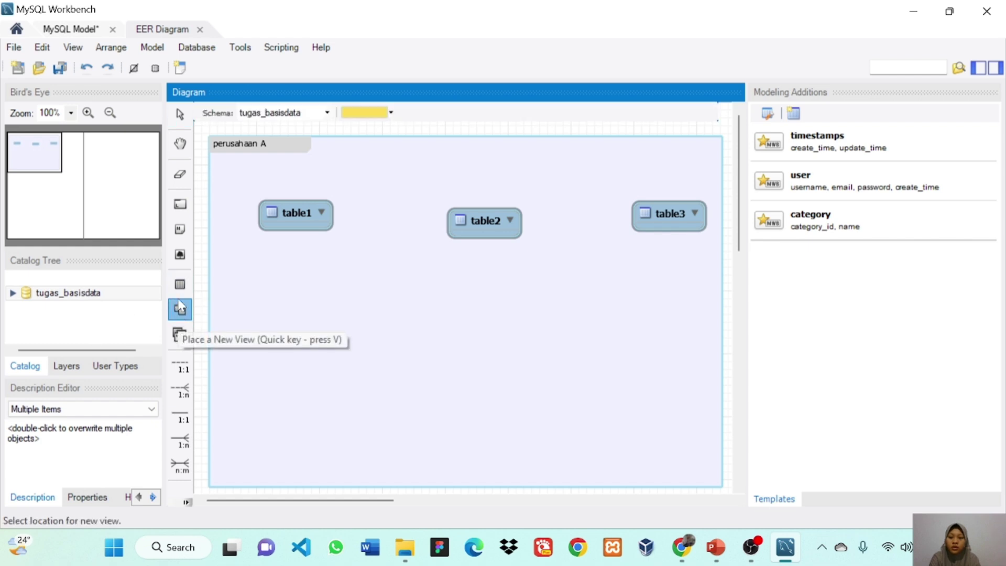
click(180, 284)
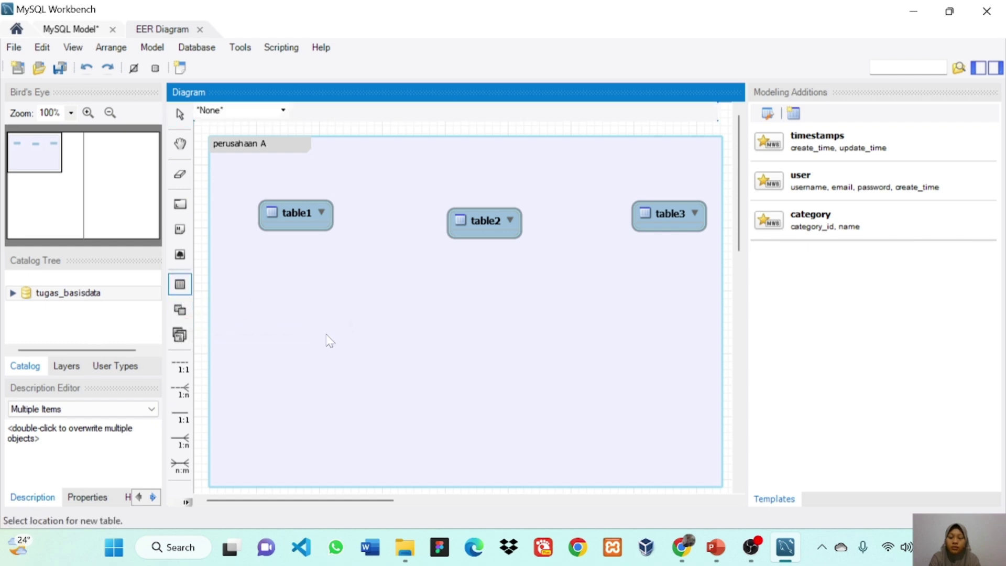
click(326, 335)
click(180, 284)
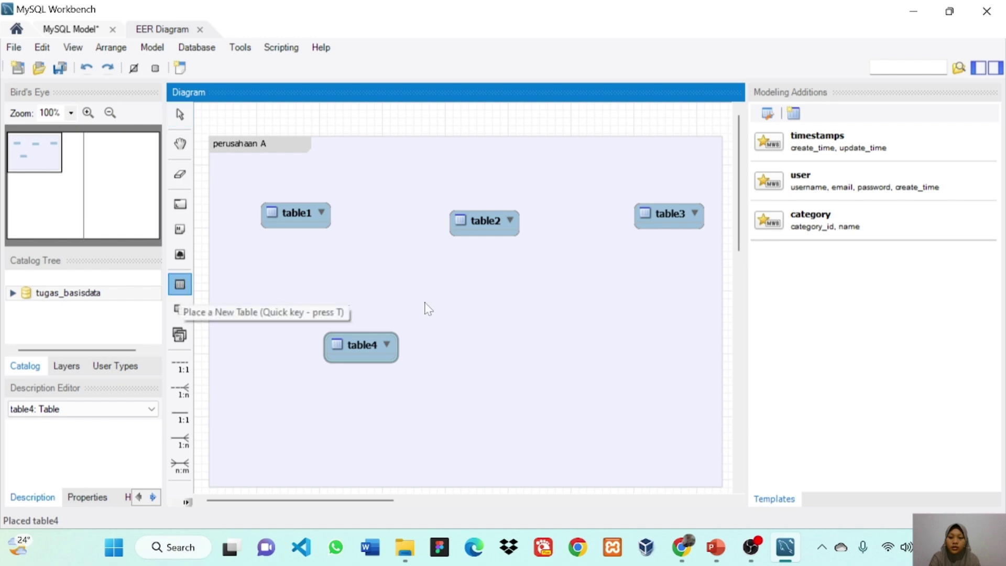
click(540, 340)
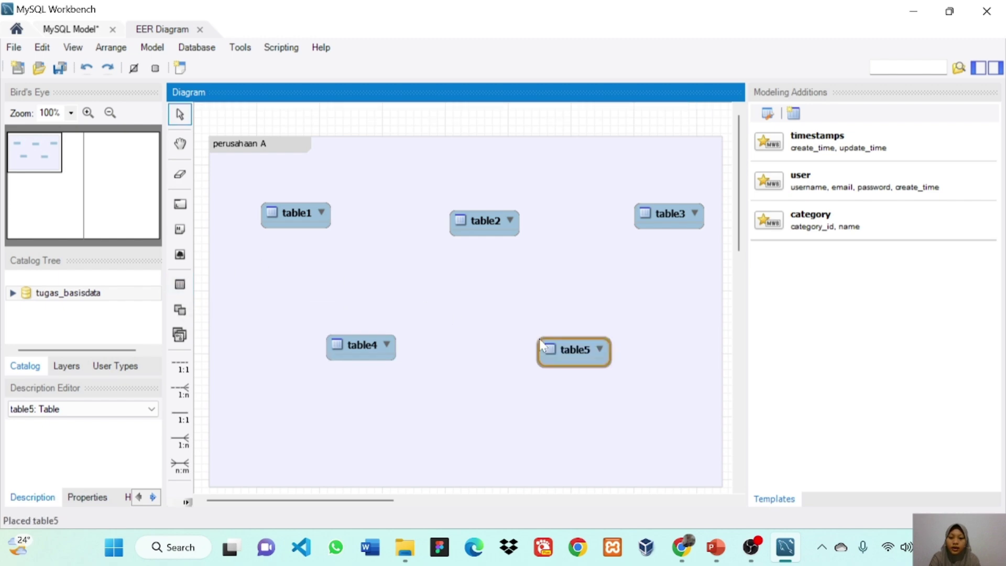
Step: Check the entity names on the ENTITAS slide in PowerPoint and rename table1 as db_pegawai in MySQL Workbench
click(717, 547)
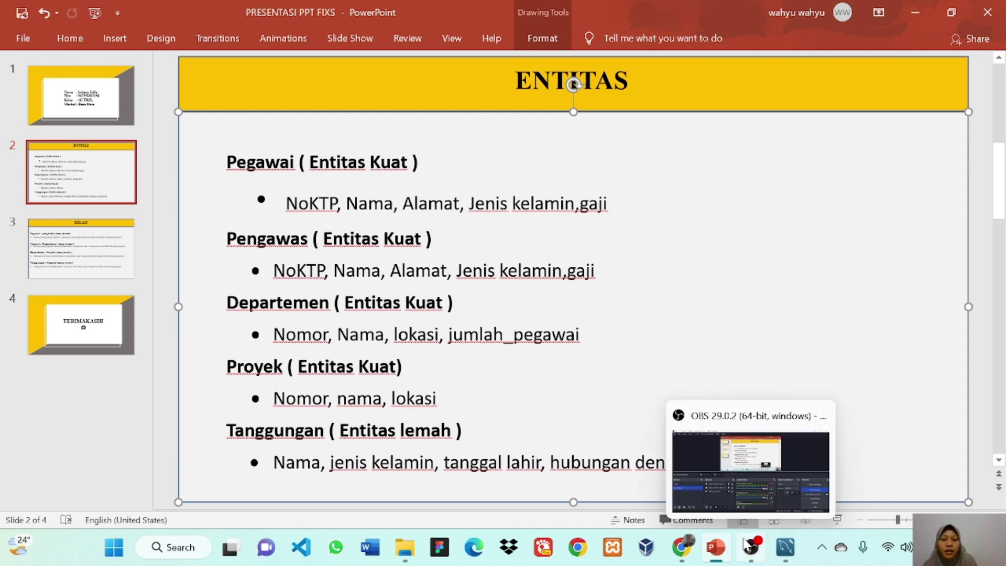
click(786, 556)
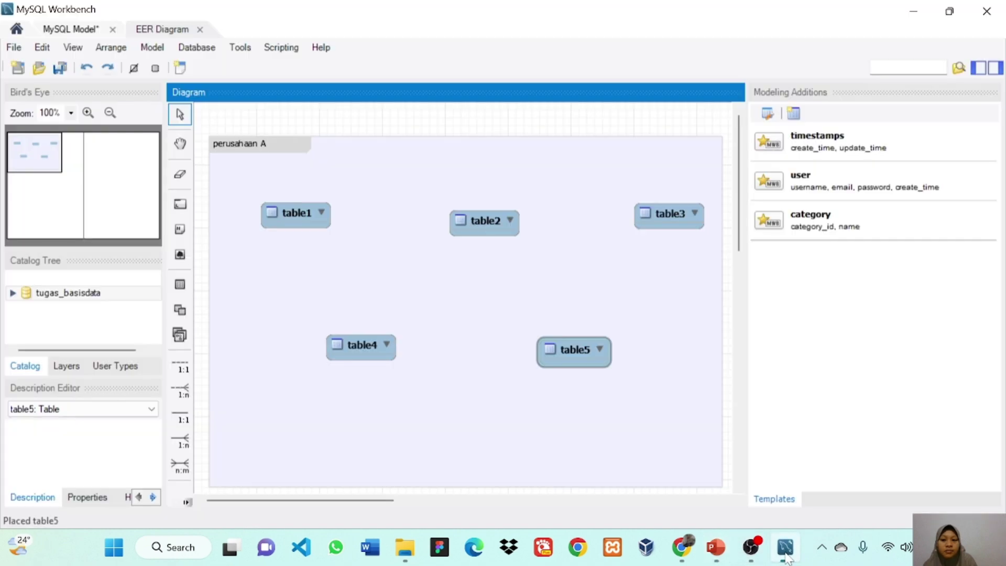
click(308, 217)
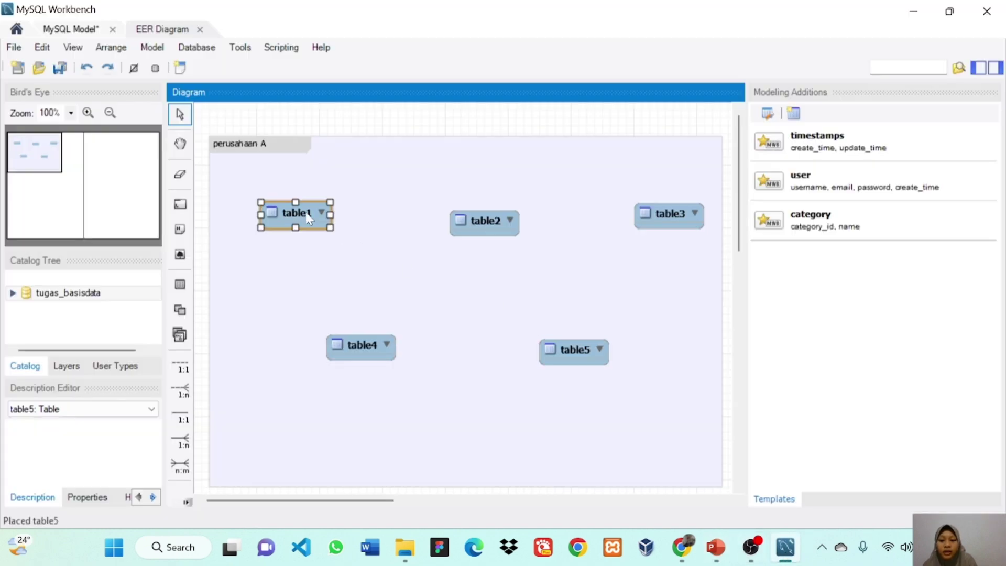
double_click(308, 217)
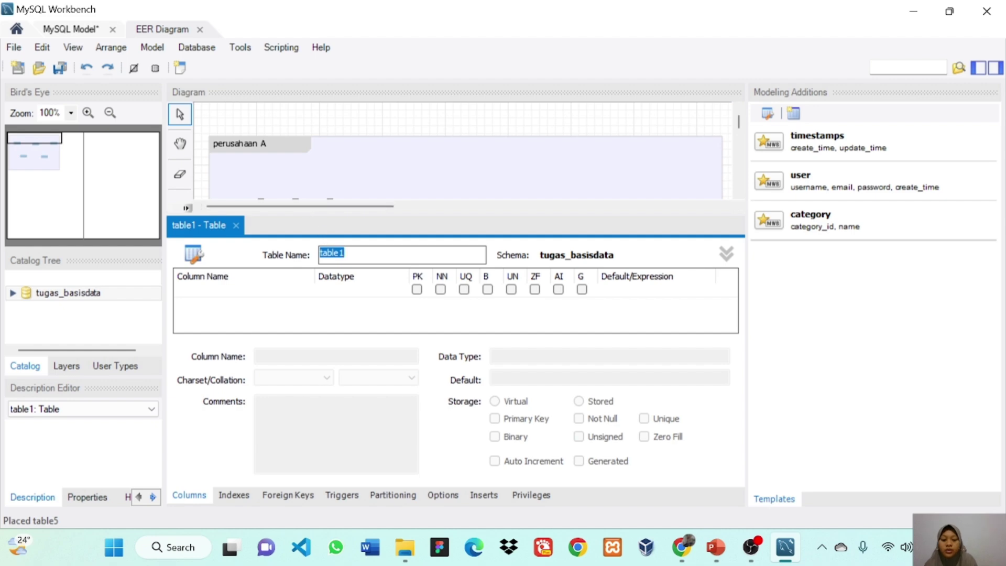
text(db_pegawai)
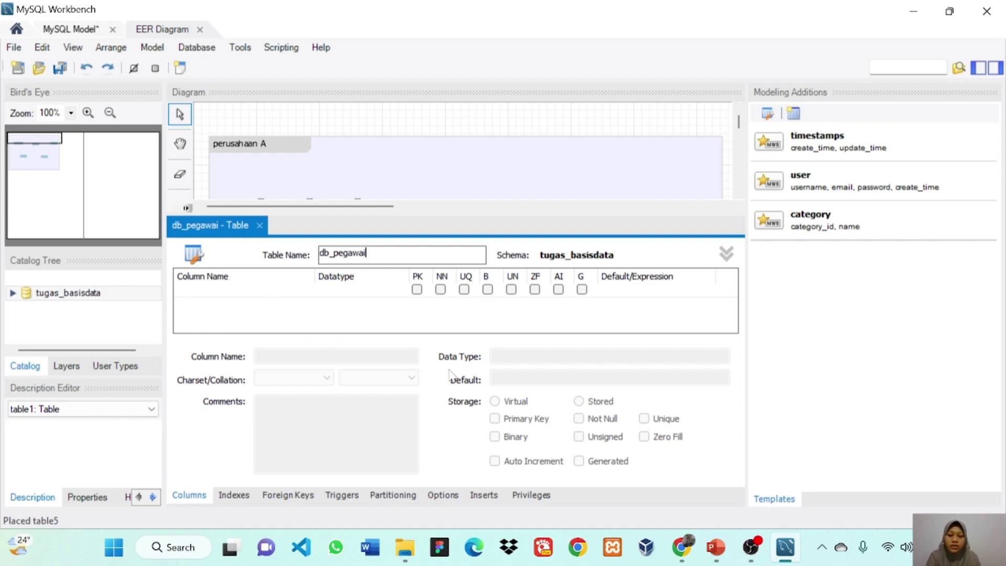
Step: Check the Pegawai attributes in PowerPoint, then add no_ktp to db_pegawai in MySQL Workbench as a not-null INT primary key
click(718, 551)
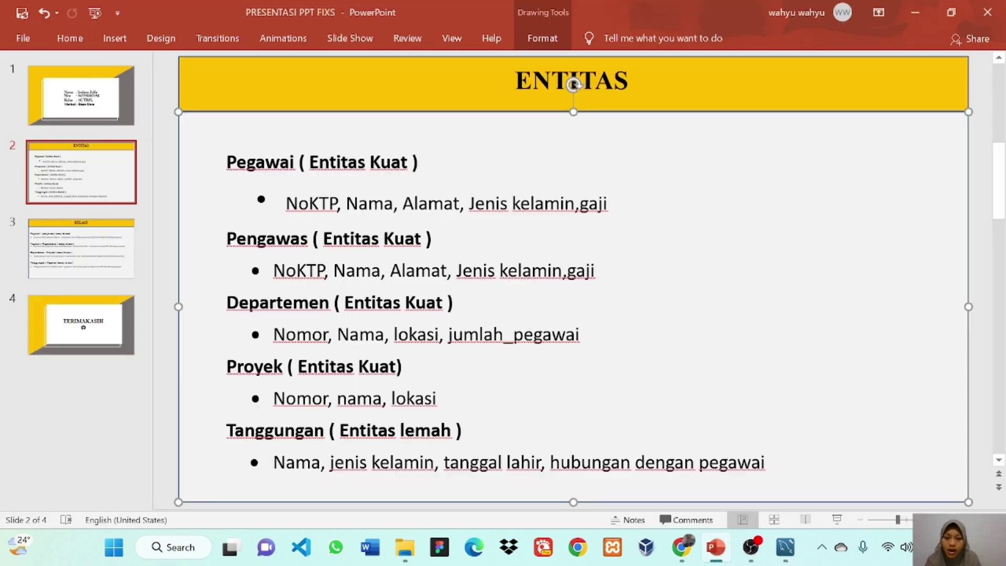
click(790, 562)
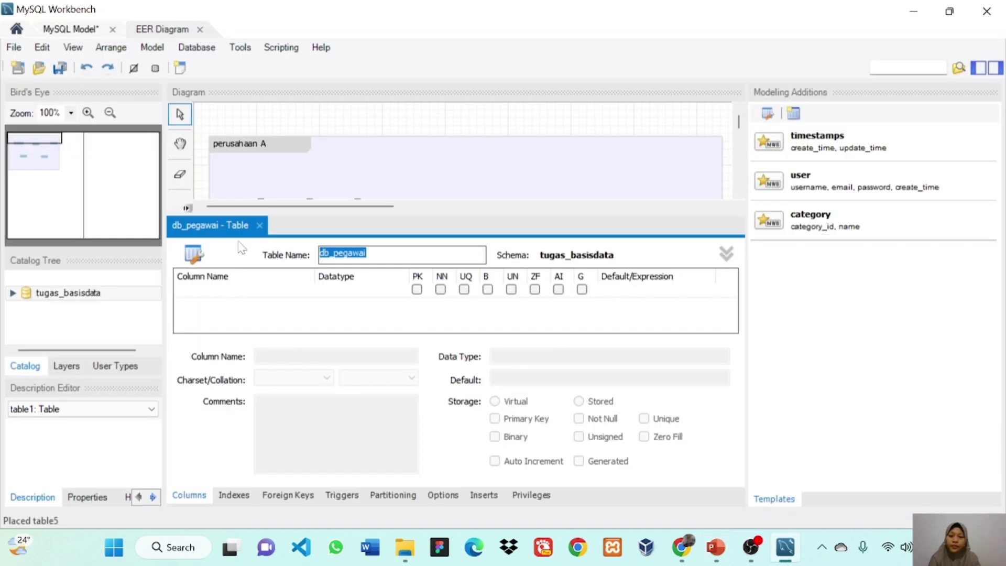
click(229, 291)
click(229, 291)
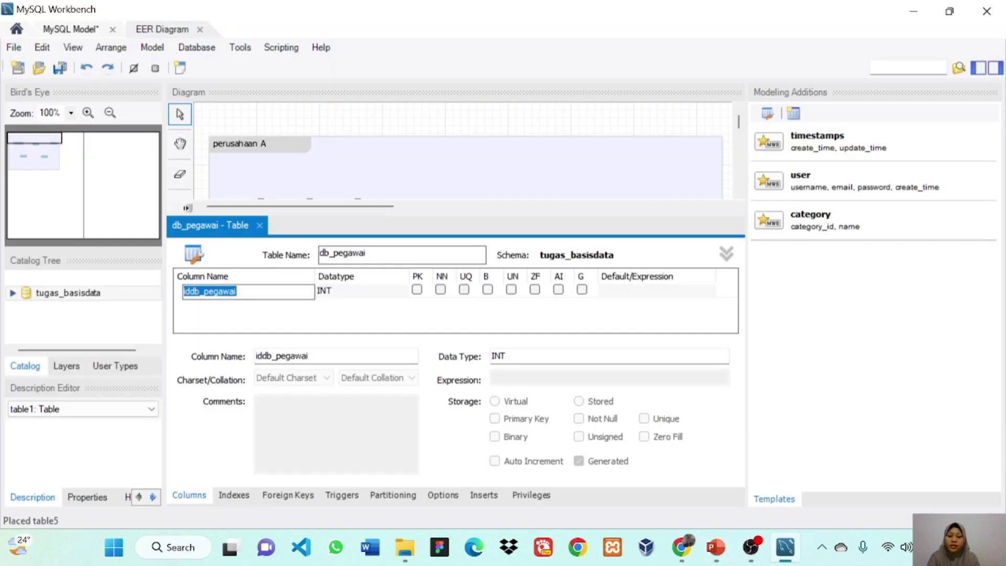
text(no_kt)
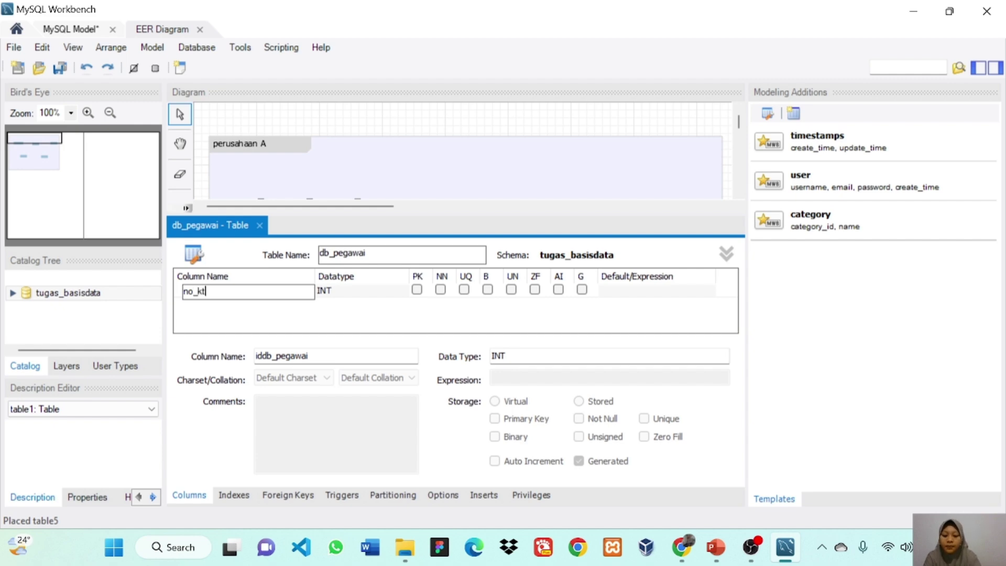
key(Return)
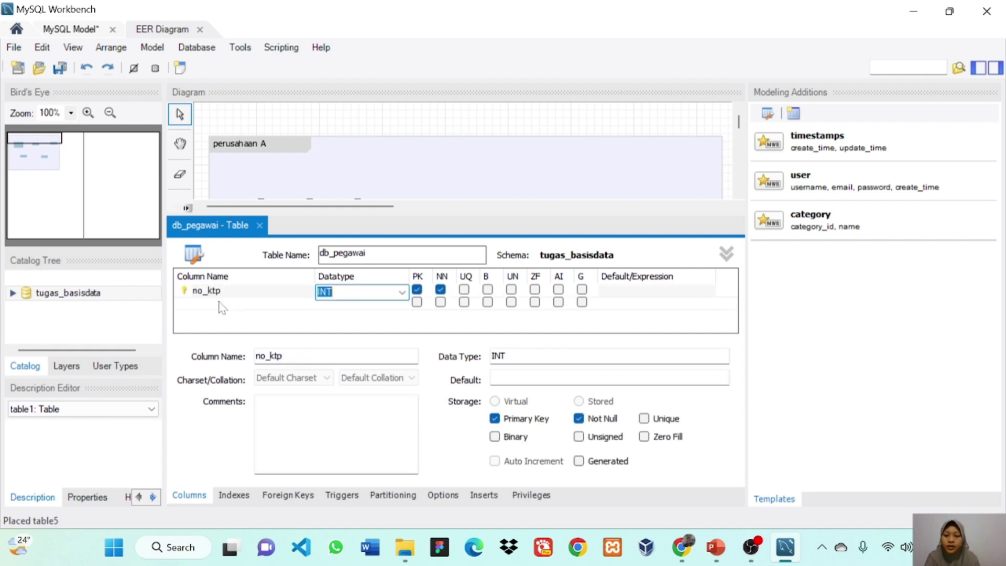
Step: Add a nama column of type VARCHAR(45) below no_ktp in db_pegawai
click(219, 304)
click(220, 304)
text(a)
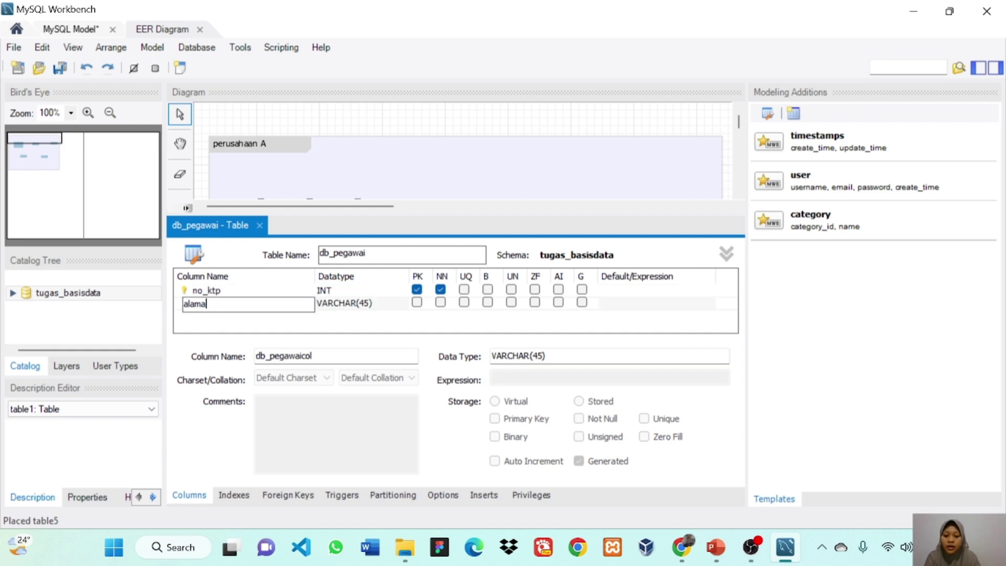
text(lam)
key(BackSpace)
key(BackSpace)
key(BackSpace)
key(BackSpace)
key(Return)
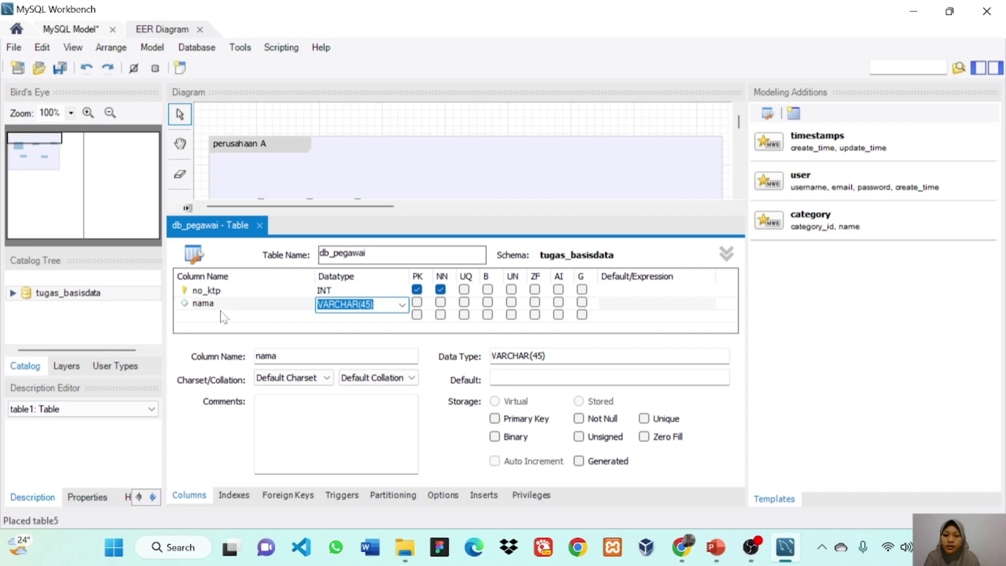
Step: Add the alamat and jenis_kelamin columns to db_pegawai, both as VARCHAR(45)
click(224, 317)
text(alam)
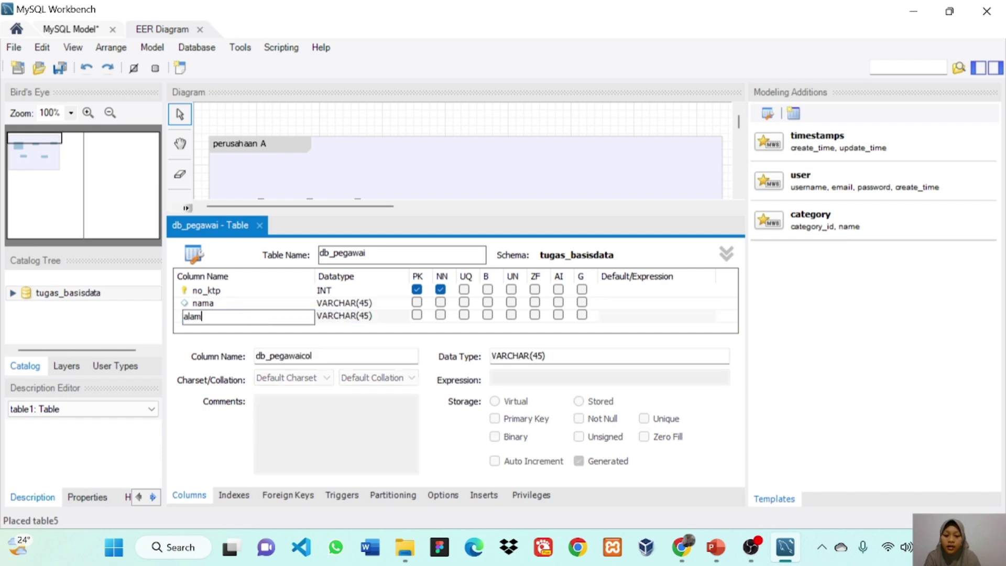
text(at)
key(Return)
key(Return)
text(jenis_kelami)
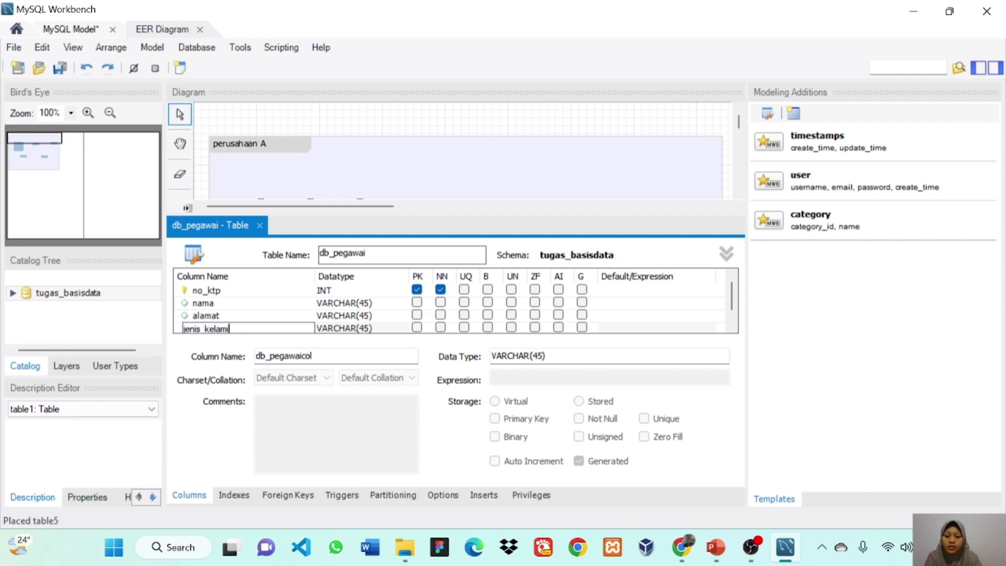
text(n)
key(Return)
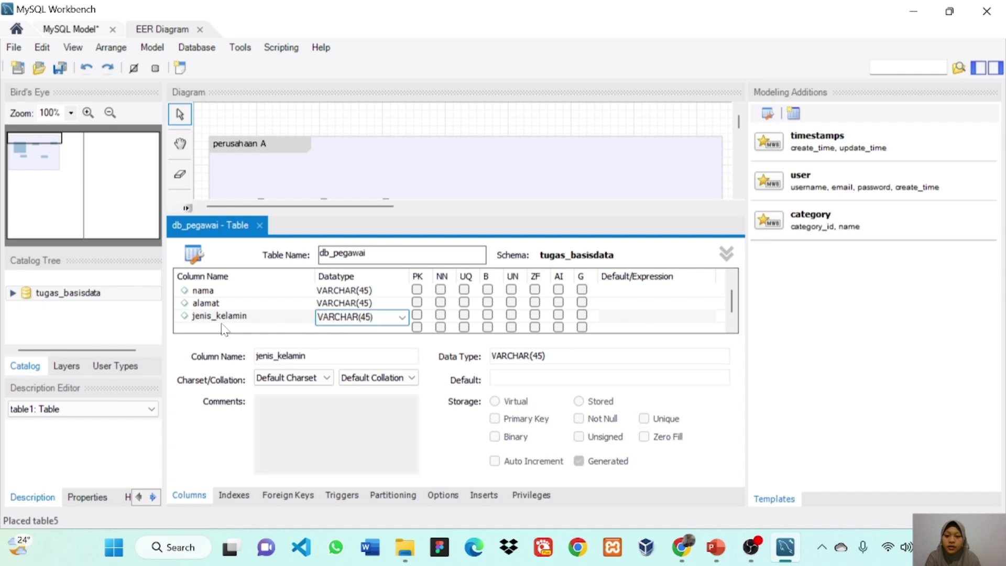
Step: Add a gaji column below jenis_kelamin in db_pegawai
click(224, 327)
click(224, 328)
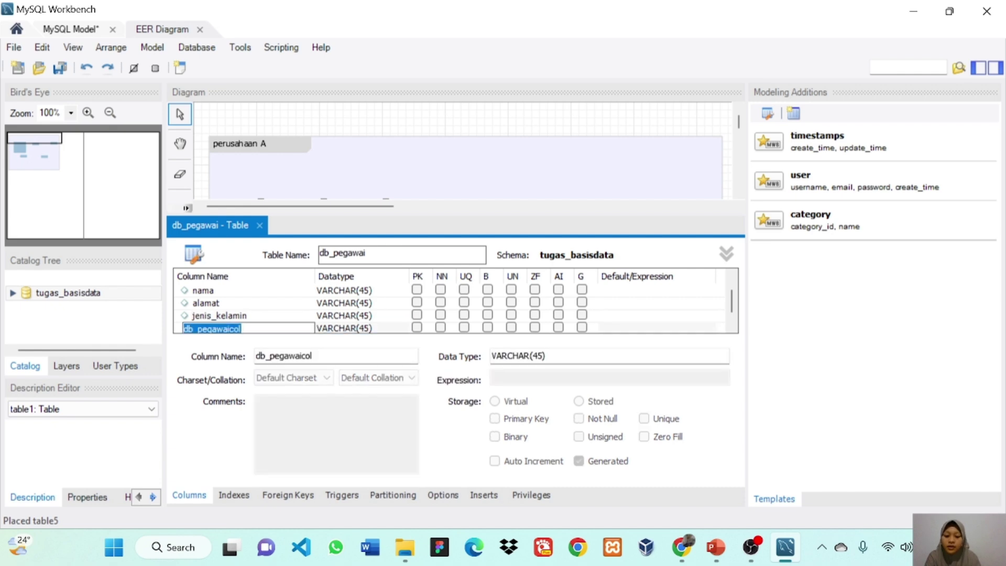
text(gaji)
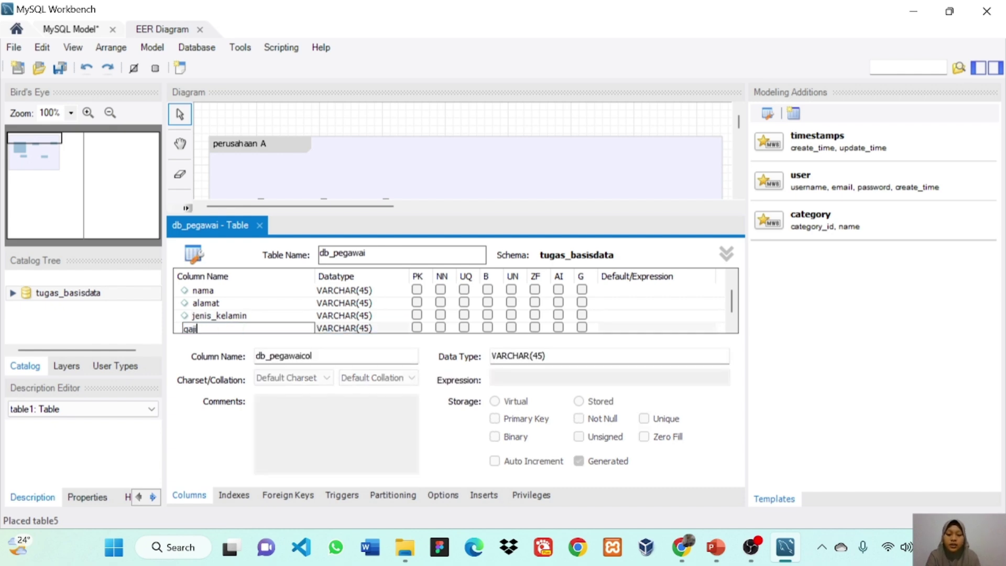
key(Return)
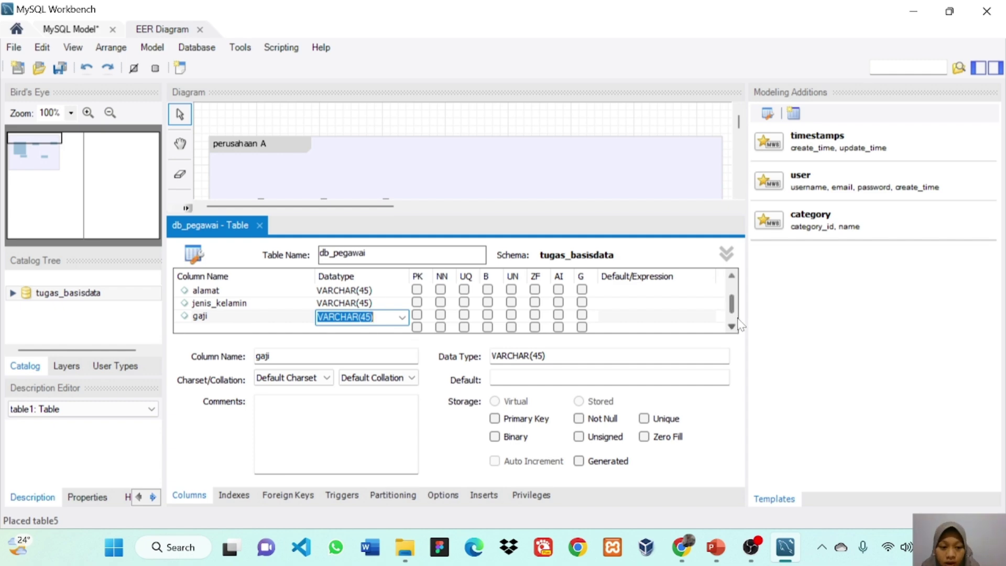
Step: Set the datatype of the jenis_kelamin column to VARCHAR(21)
scroll(740, 322, up, 2)
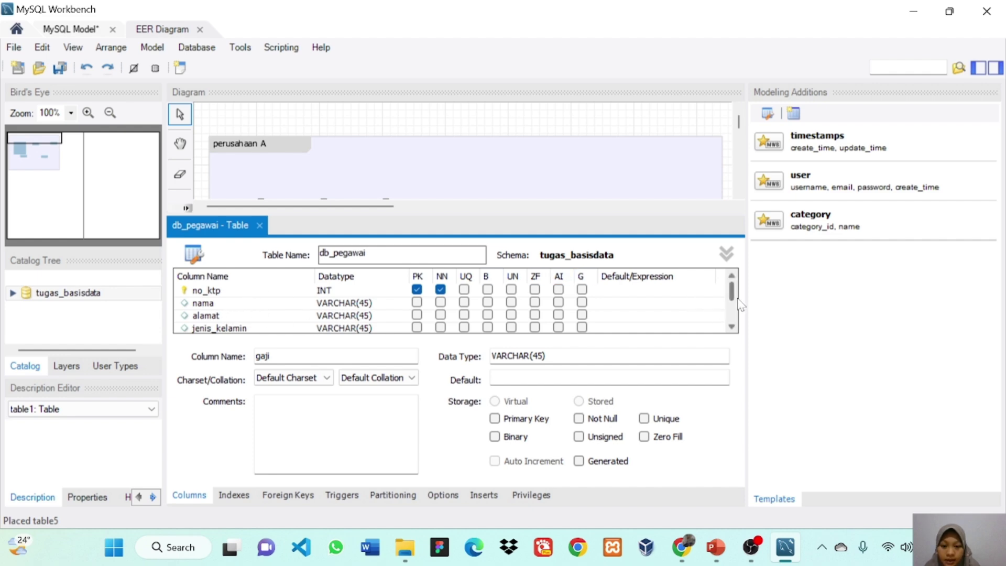
drag(732, 299, 733, 313)
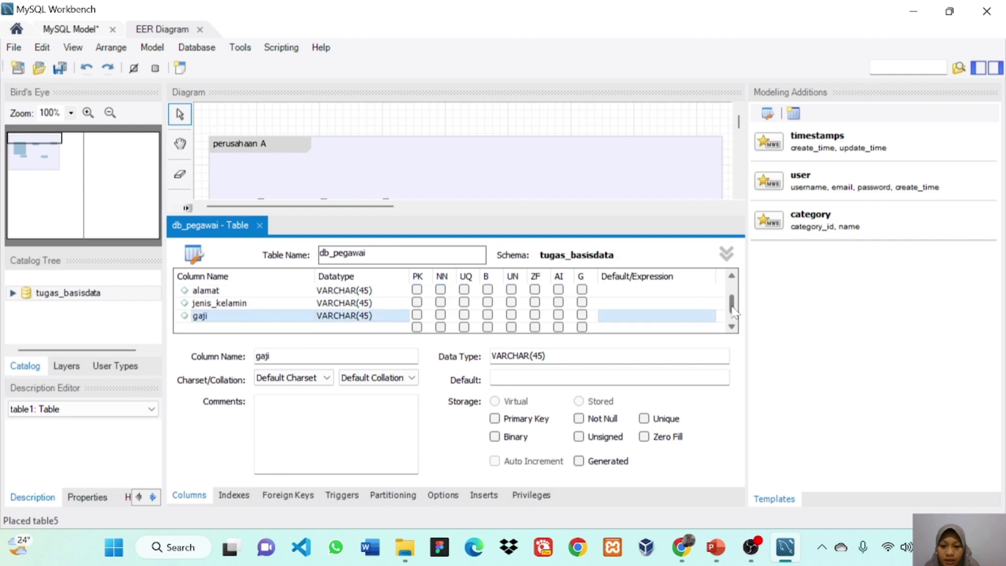
click(373, 304)
click(373, 303)
click(369, 304)
key(BackSpace)
key(BackSpace)
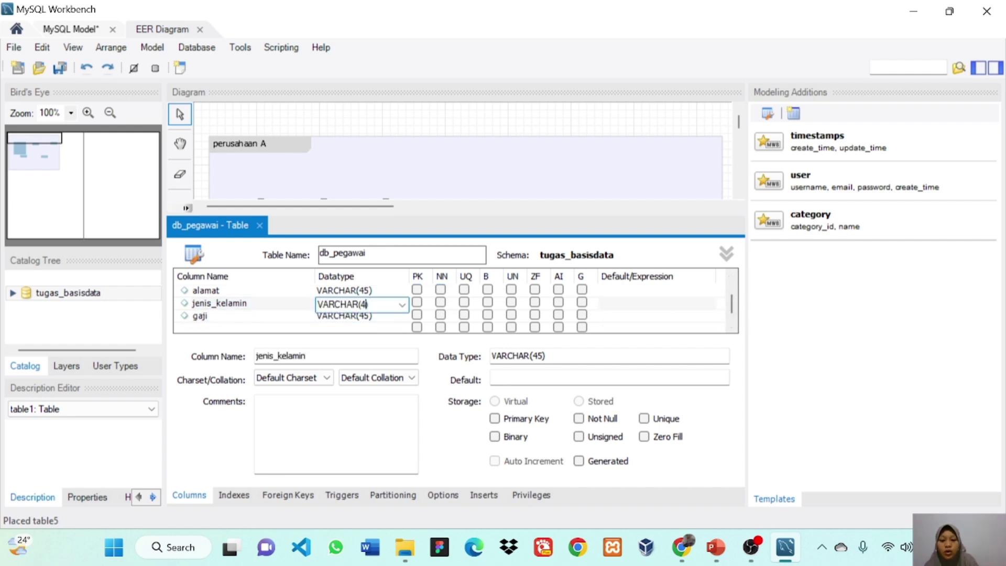
text(21)
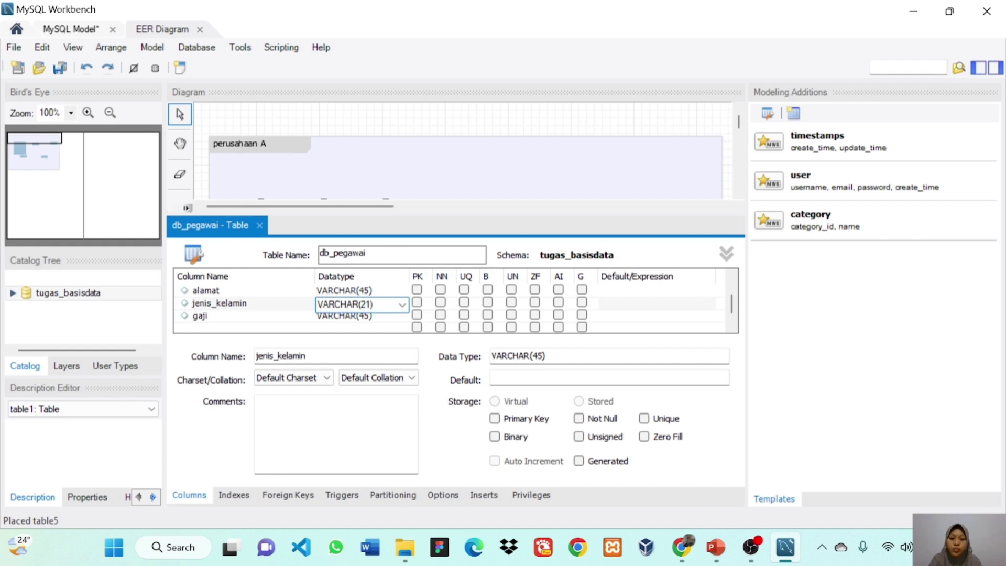
Step: Set the datatype of the gaji column in db_pegawai to INT
click(371, 316)
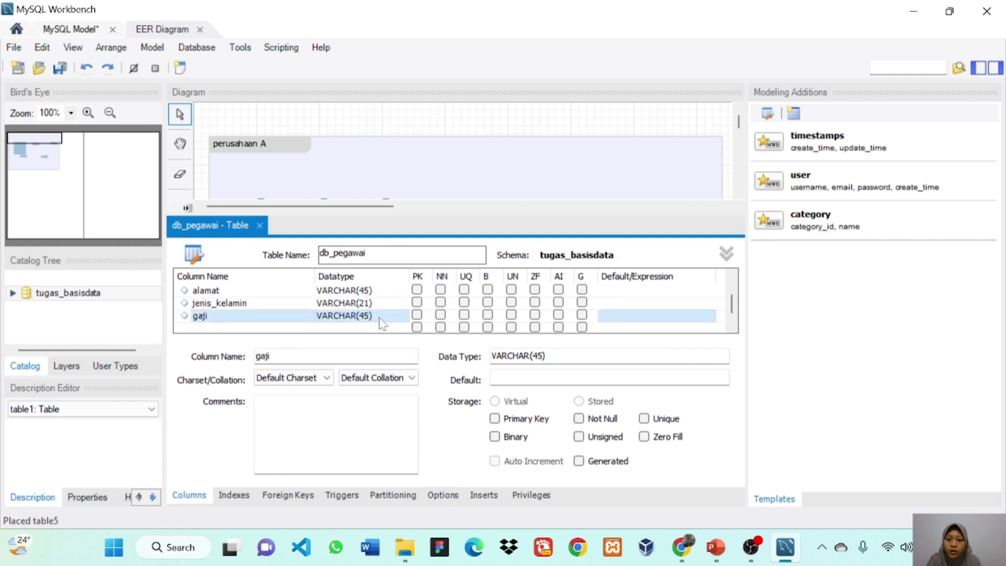
click(382, 318)
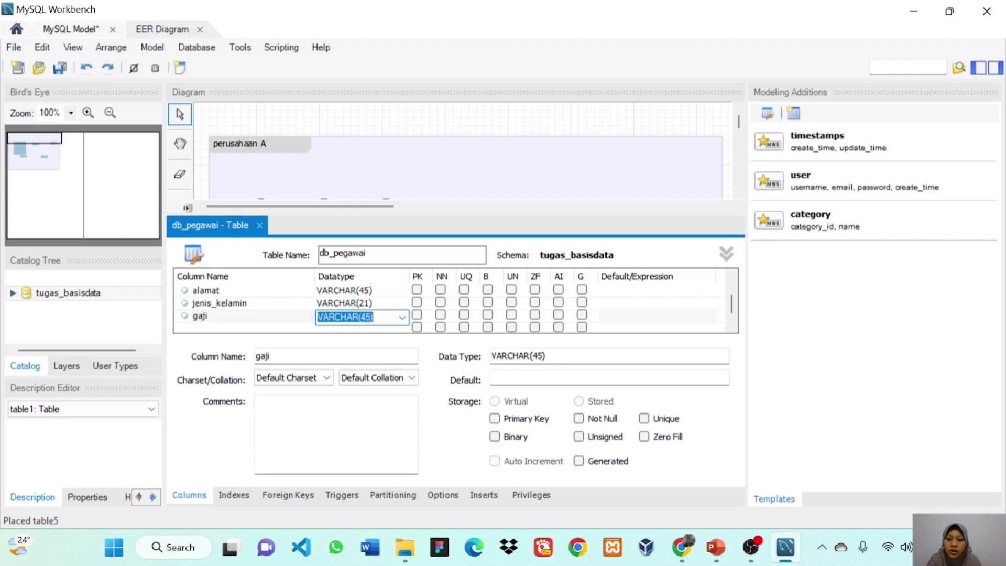
click(402, 317)
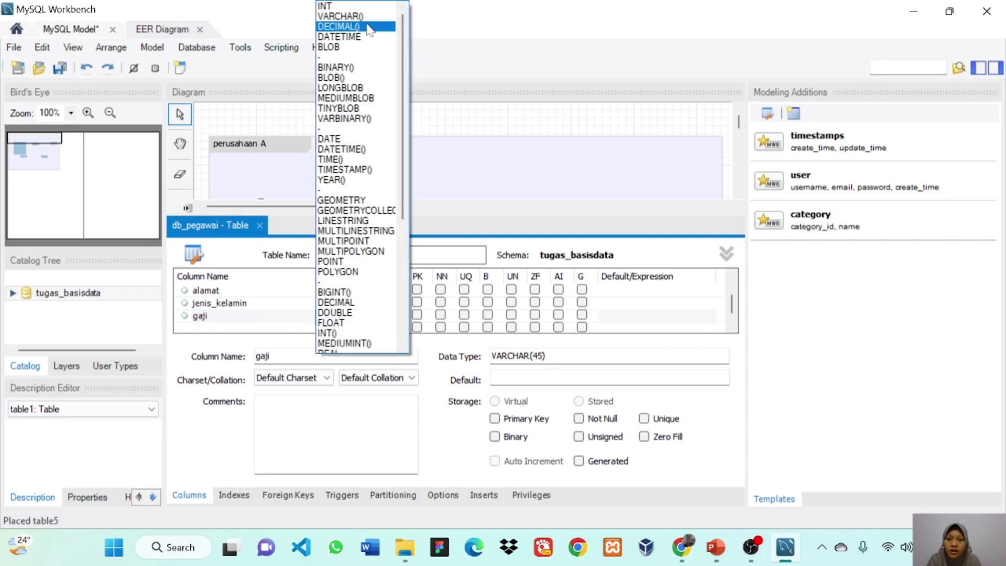
click(369, 6)
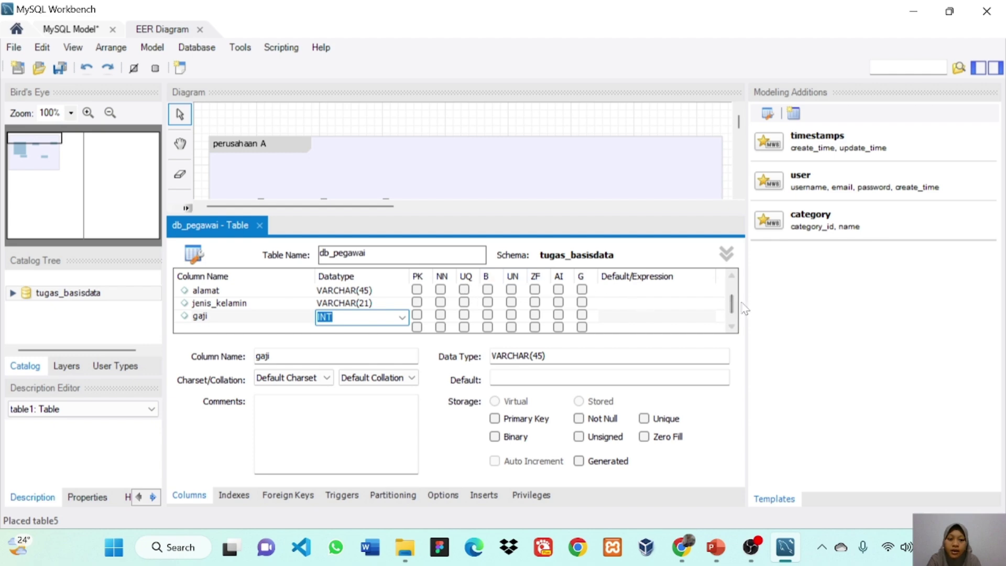
drag(733, 304, 733, 265)
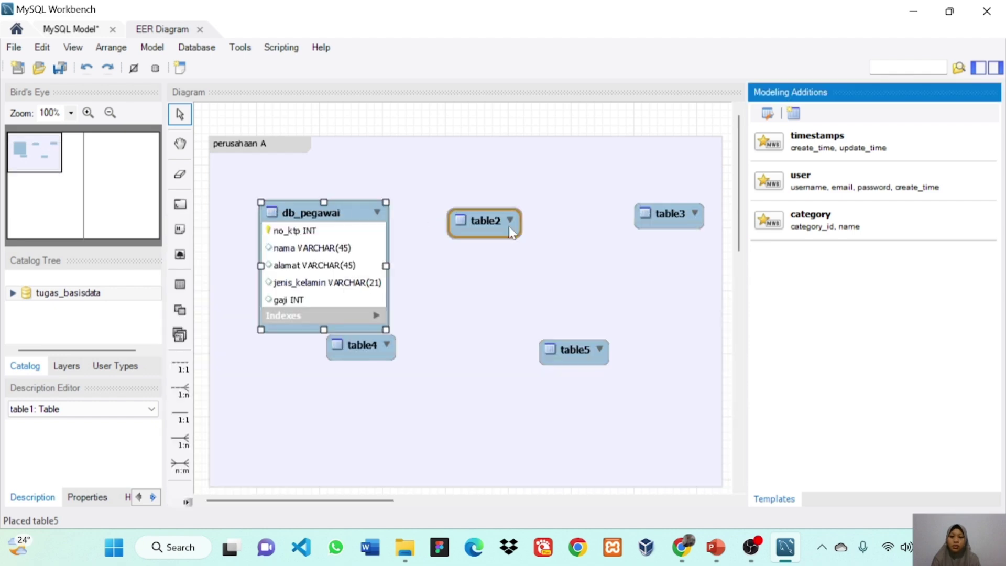
Step: Check the ENTITAS slide in PowerPoint for the second entity and rename table2 as db_pengawas in MySQL Workbench
double_click(491, 220)
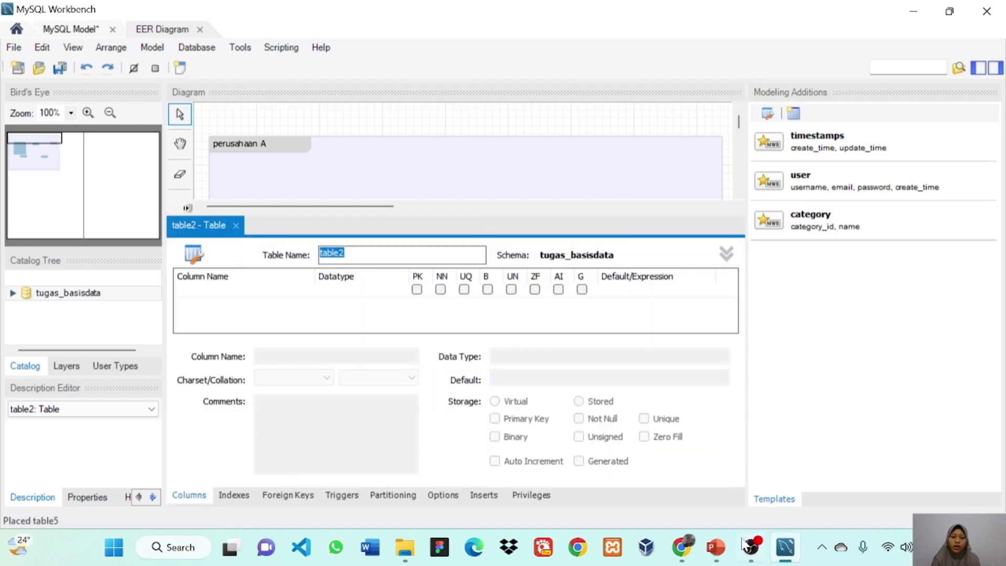
click(726, 552)
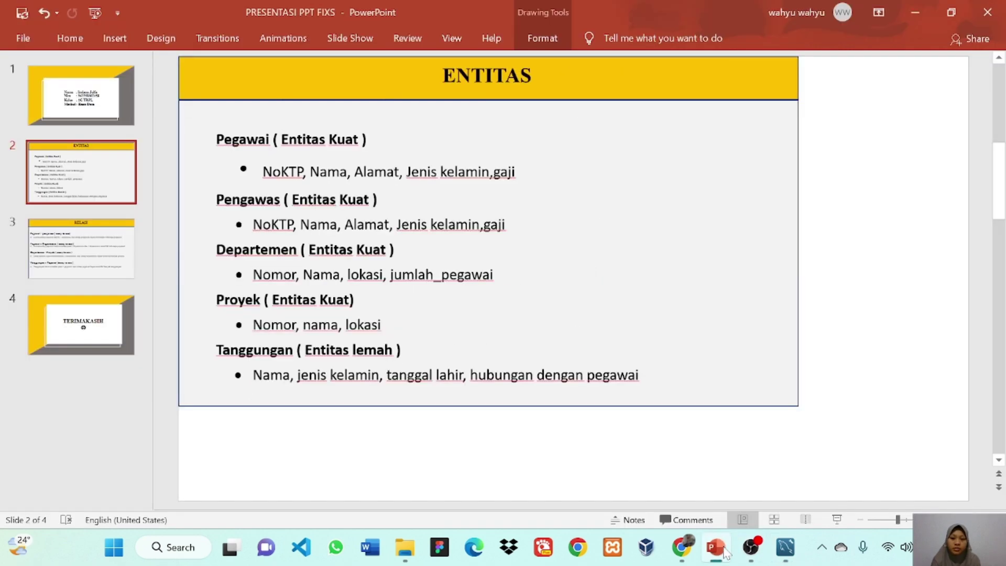
click(785, 547)
text(db_pengawas)
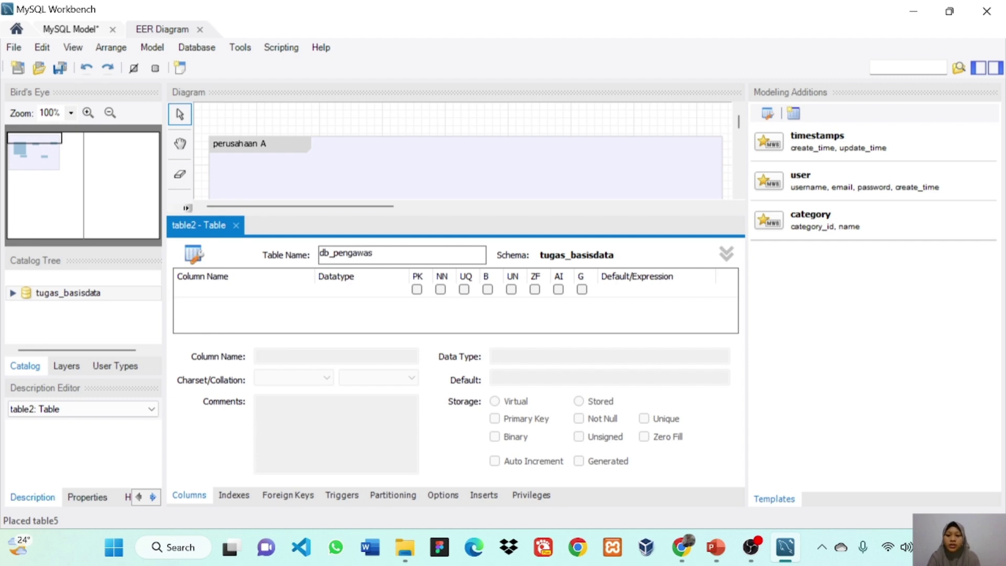
key(Return)
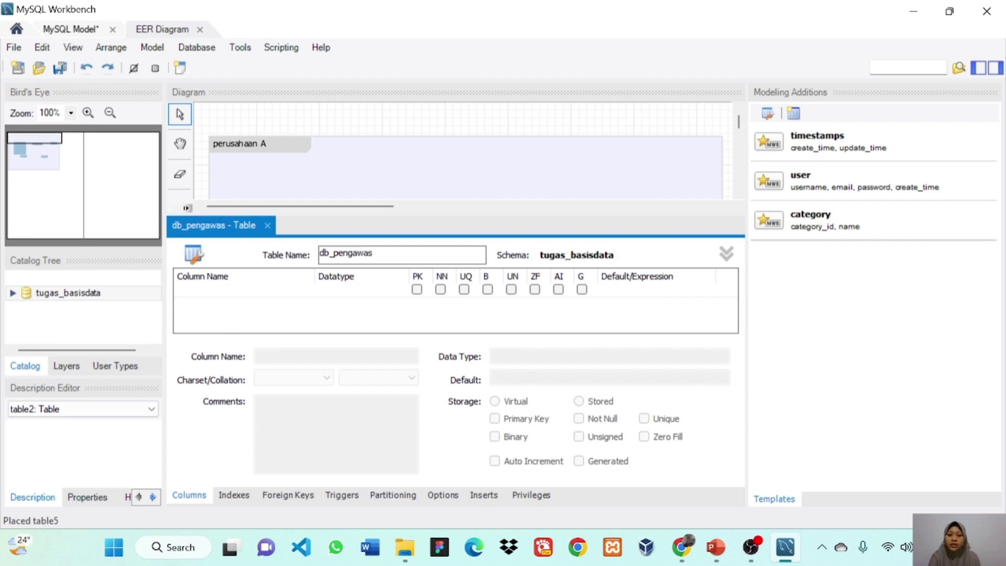
Step: Check the ENTITAS slide for the Pengawas attributes and add no_ktp as the first column of db_pengawas with the default INT datatype
double_click(308, 289)
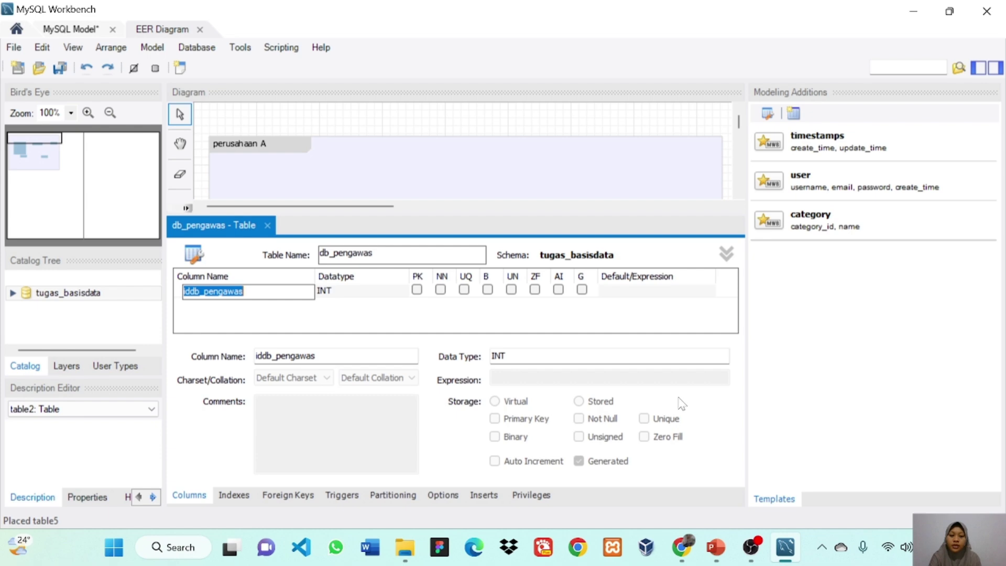
mouse_move(717, 548)
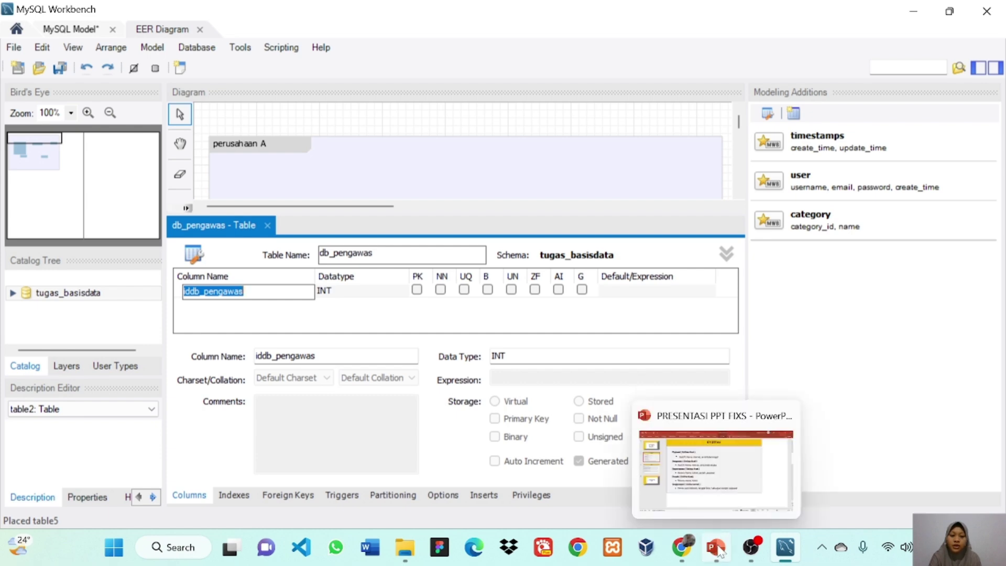
mouse_move(732, 474)
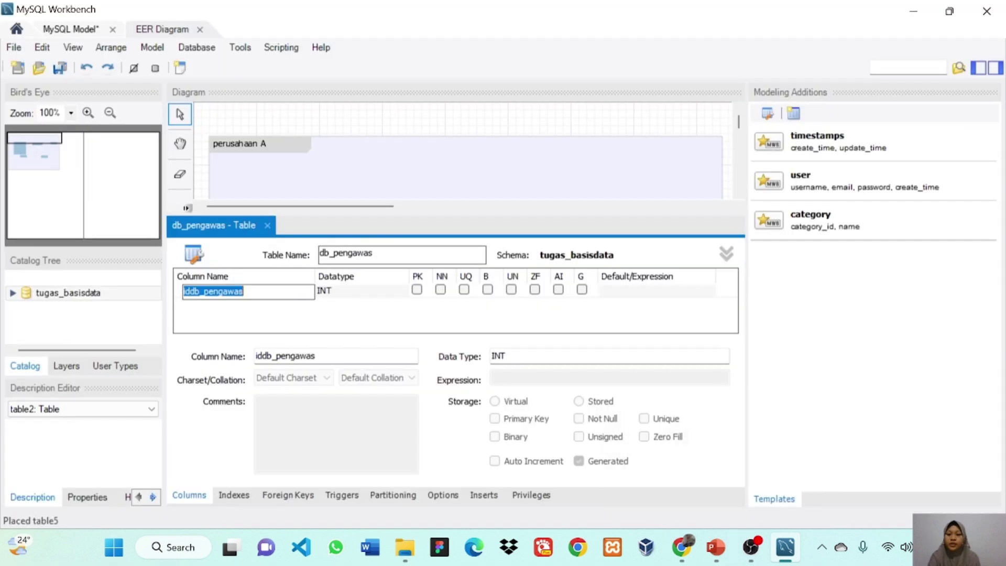
text(no)
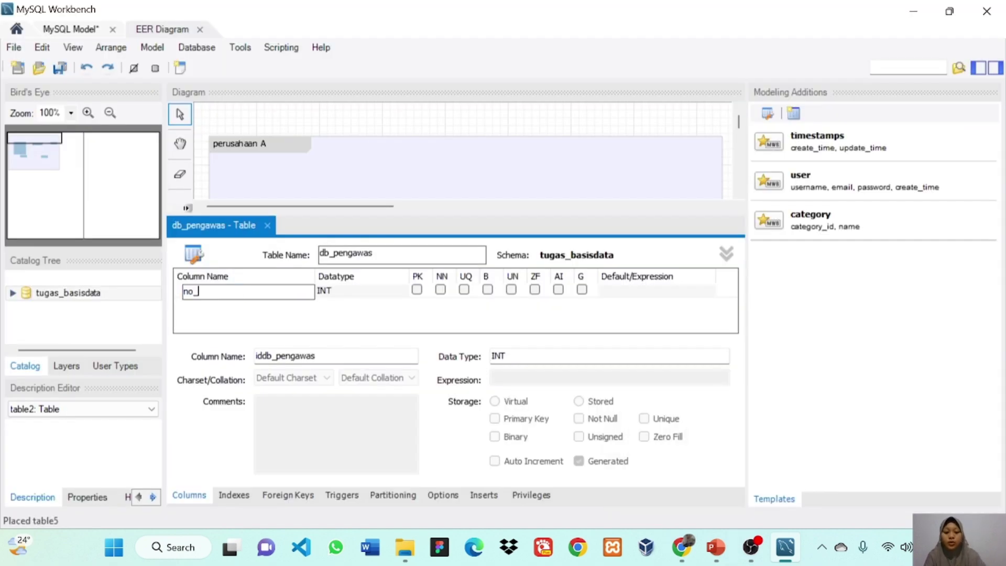
text(_ky)
key(BackSpace)
text(t)
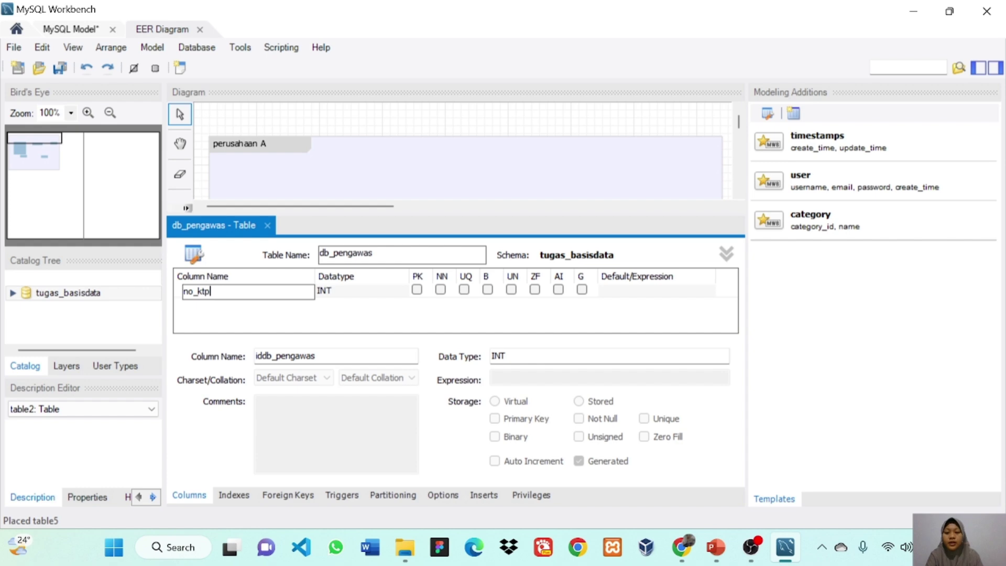
text(p)
key(Tab)
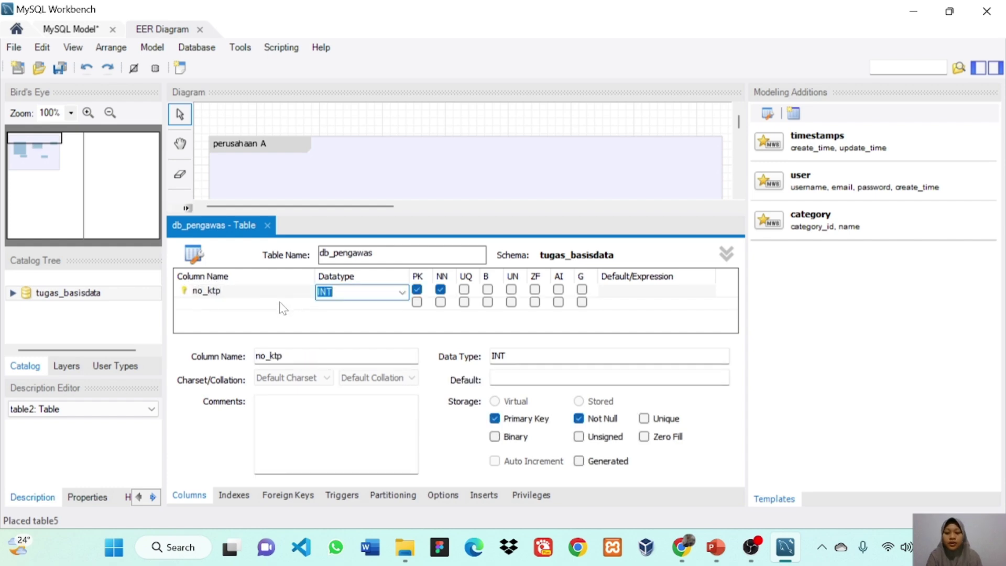
Step: Add nama and alamat columns below no_ktp in db_pengawas with the default VARCHAR(45) datatype
click(283, 304)
text(nam)
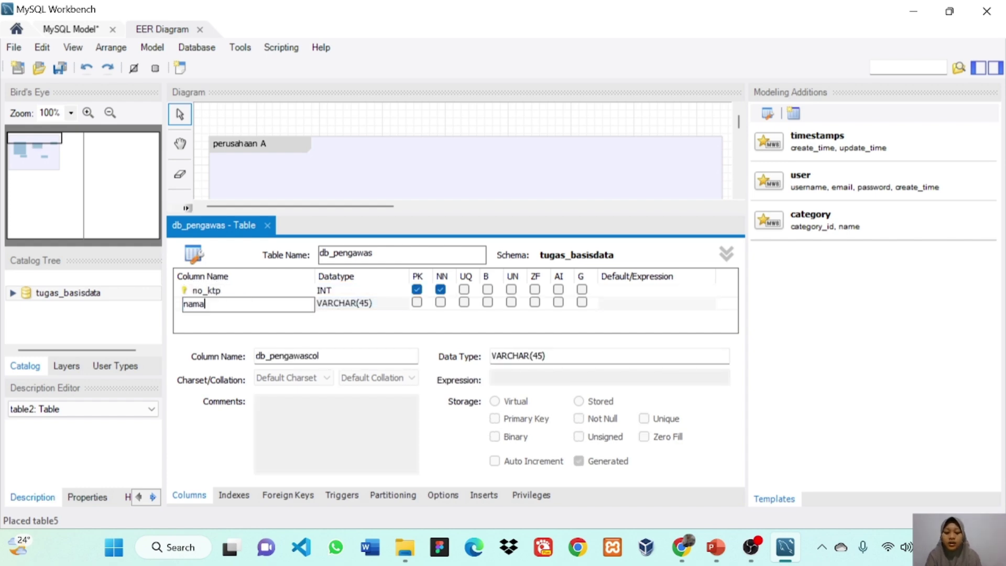
text(a)
key(Tab)
click(267, 316)
text(alam)
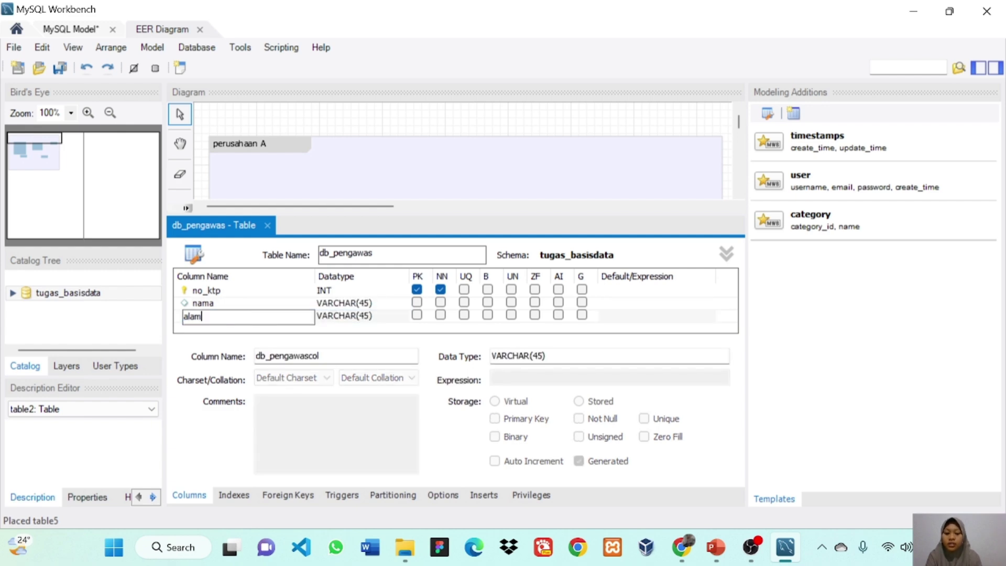
text(at)
key(Tab)
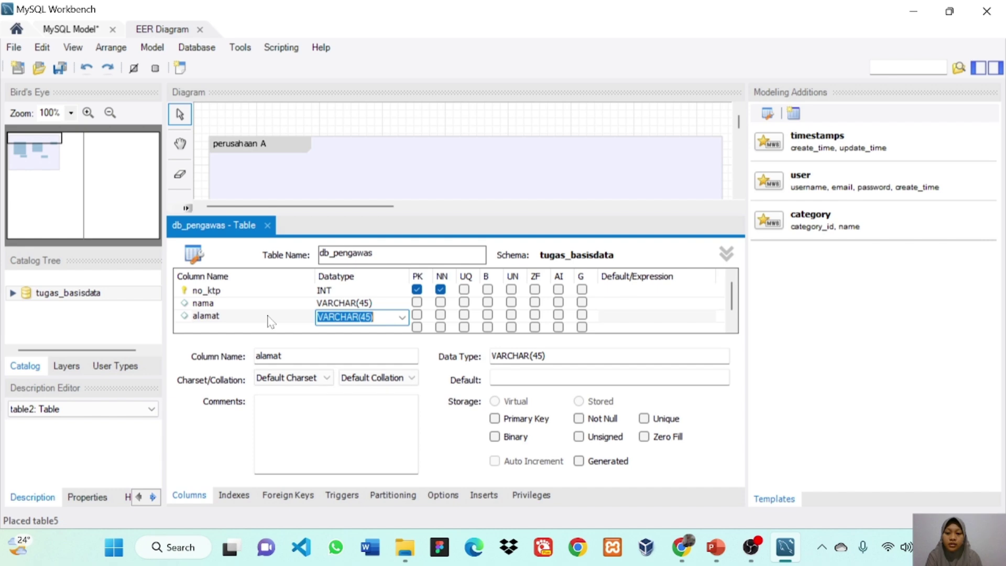
Step: Add jenis_kelamin and gaji columns below alamat in db_pengawas
click(256, 328)
text(jen)
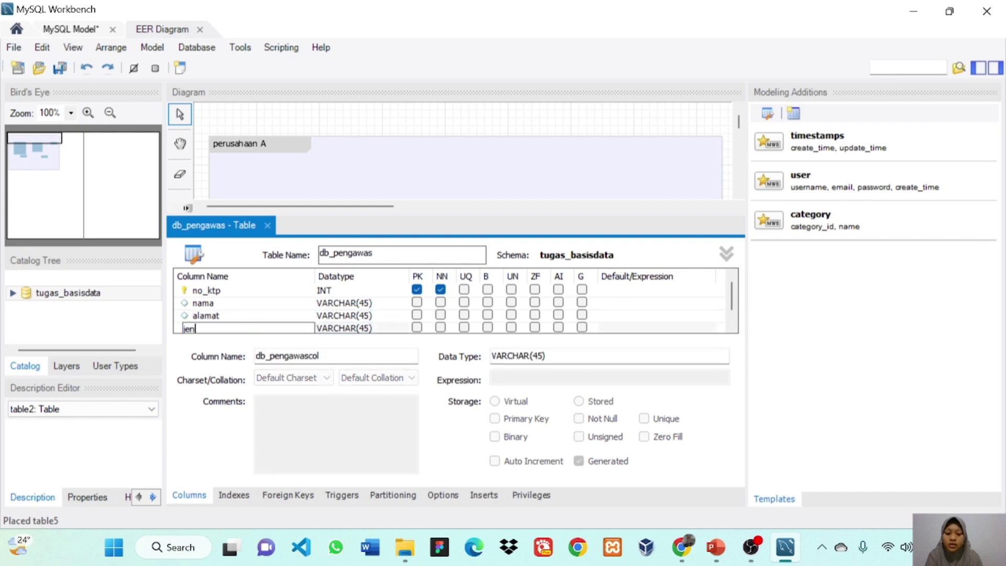
text(is_kelamin)
key(Tab)
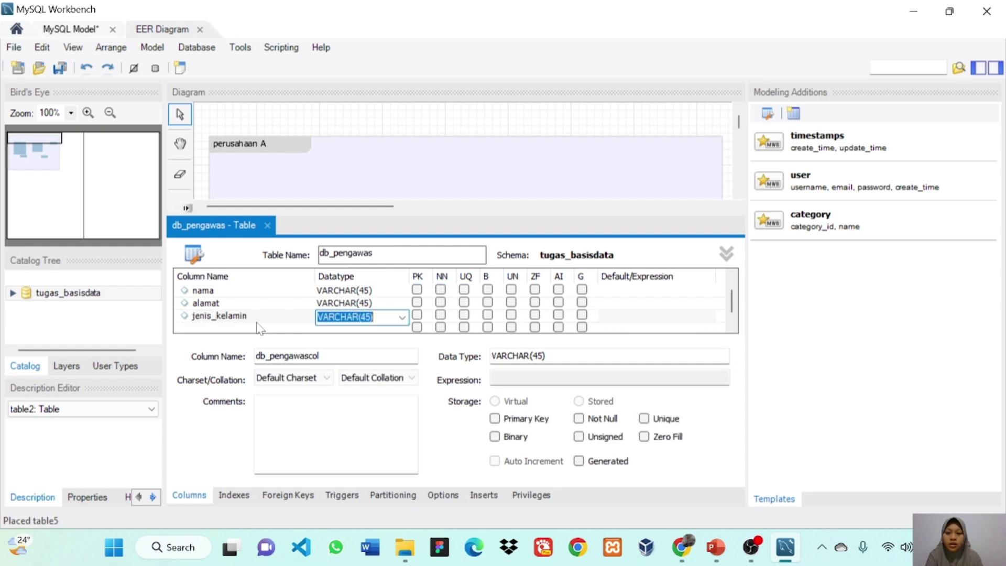
click(256, 328)
text(gaji)
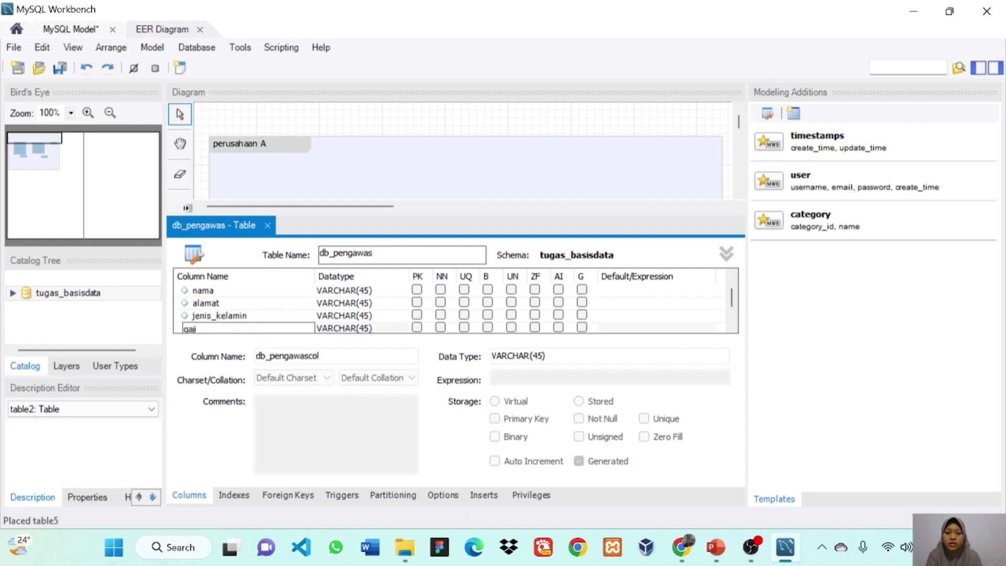
key(Tab)
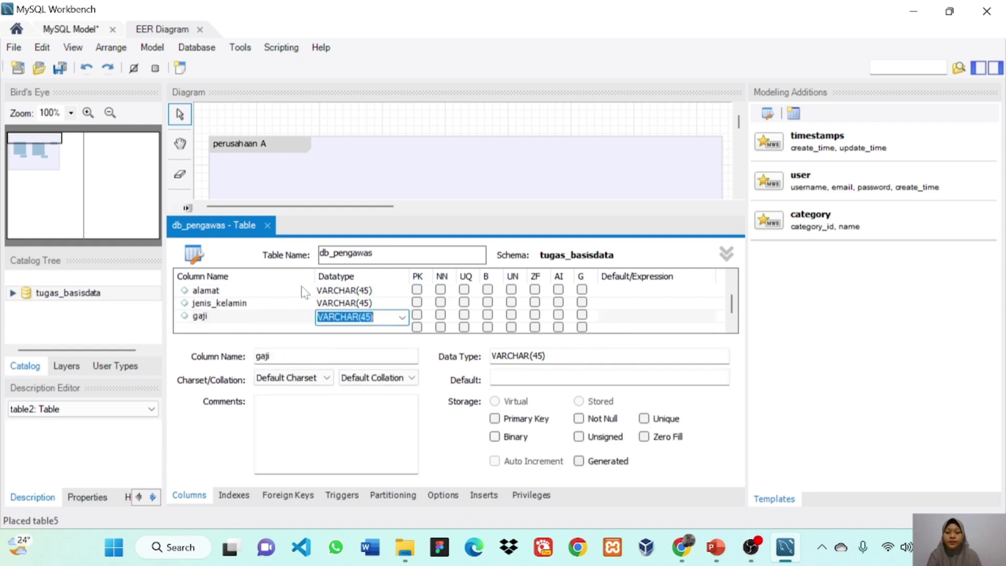
Step: Set the datatype of the jenis_kelamin column in db_pengawas to VARCHAR(21)
scroll(363, 311, up, 1)
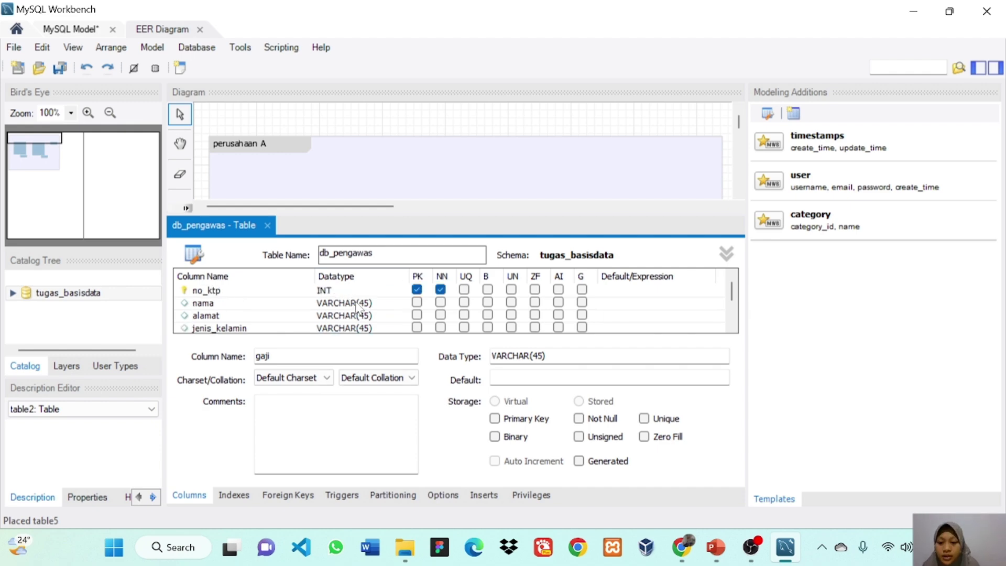
click(367, 329)
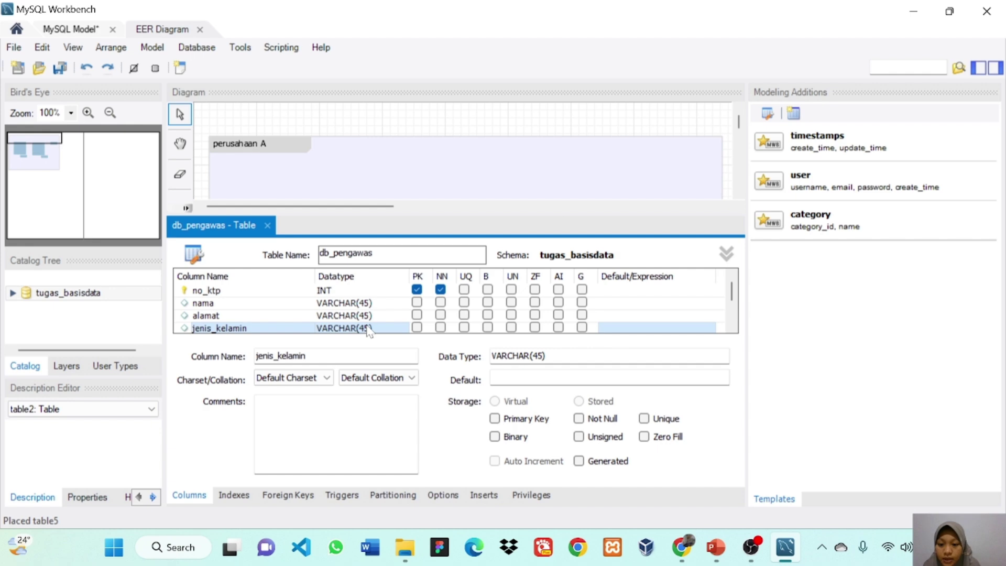
click(368, 330)
key(End)
key(BackSpace)
key(BackSpace)
key(BackSpace)
text(21))
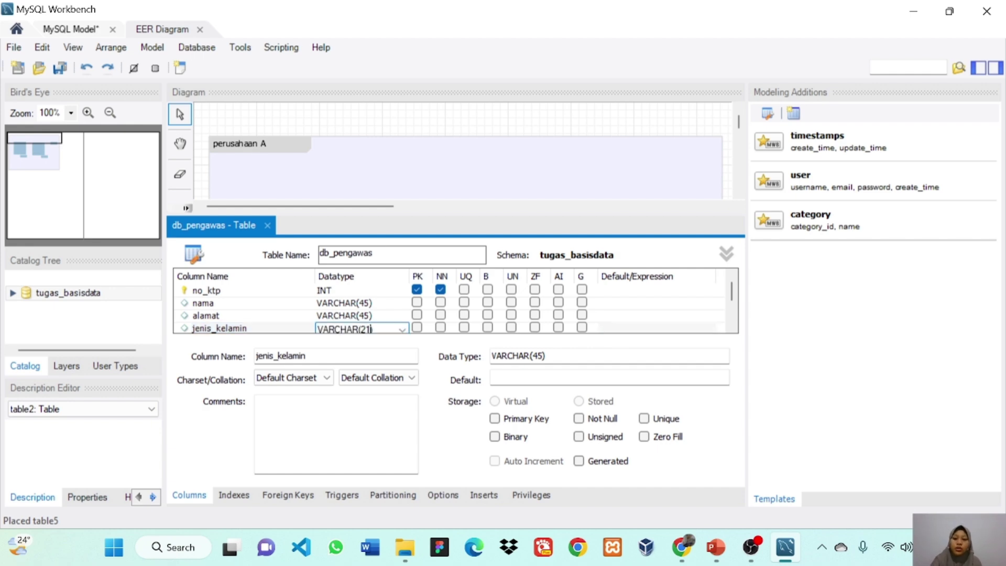
Step: Set the datatype of the gaji column in db_pengawas to INT and close the table editor
drag(731, 288, 730, 310)
click(384, 305)
click(383, 304)
click(402, 305)
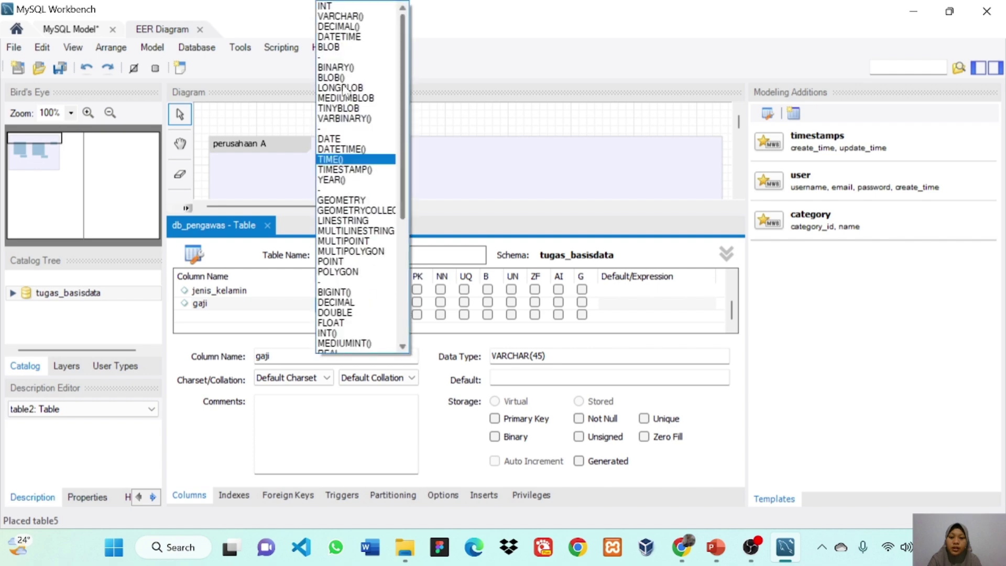
click(349, 6)
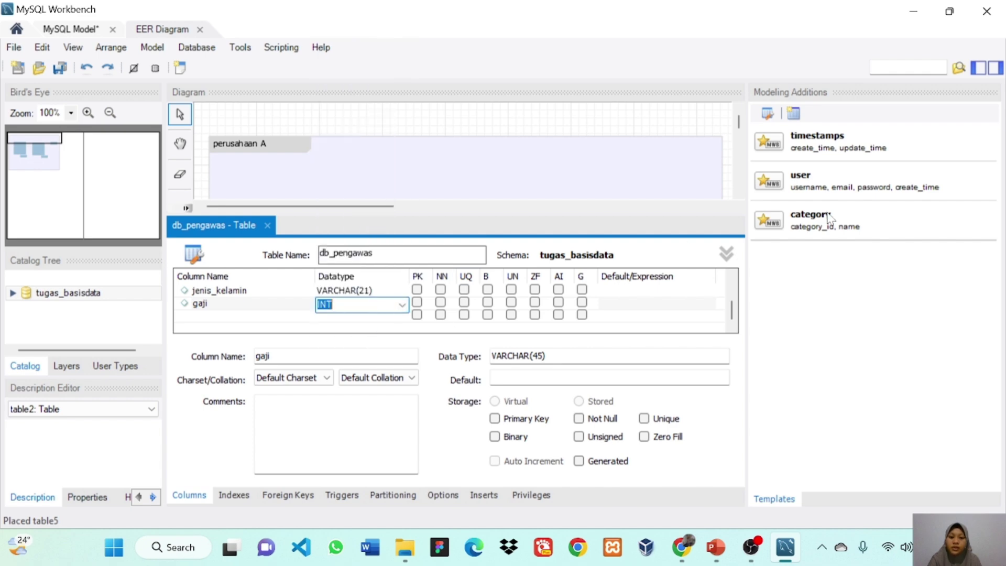
scroll(731, 301, up, 2)
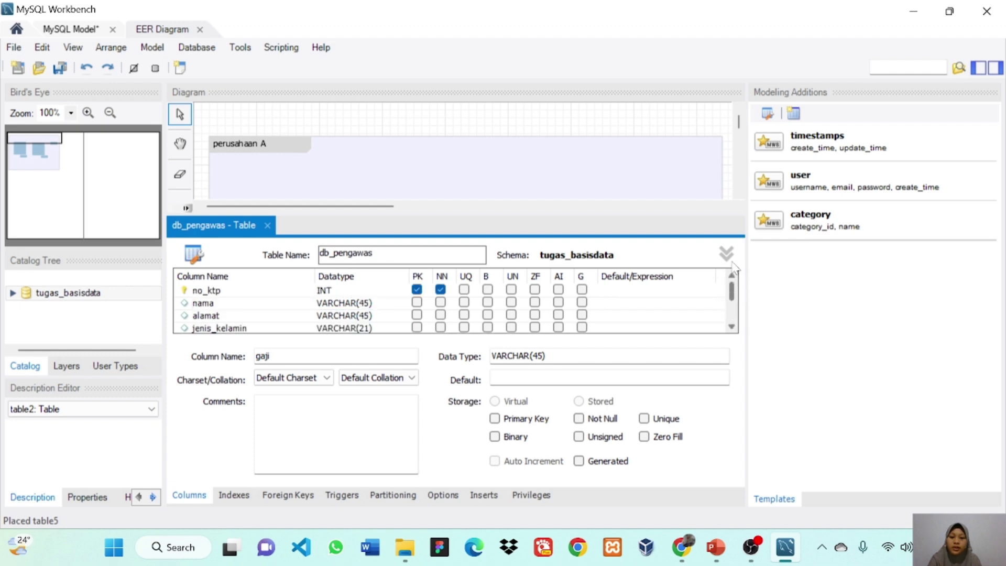
click(268, 225)
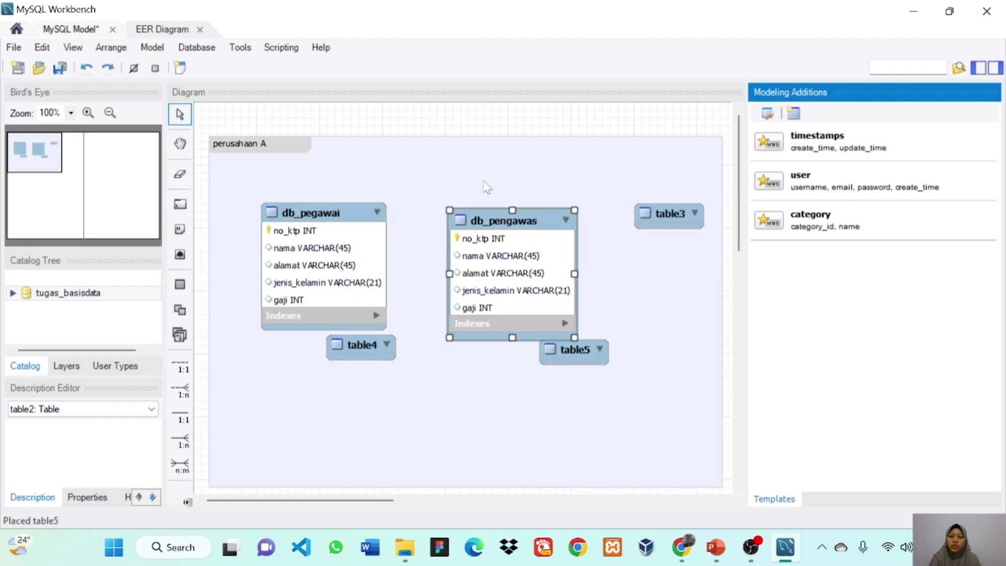
Step: Open table3 for editing, check the ENTITAS slide for the third entity and rename the table as db_departemen
click(664, 223)
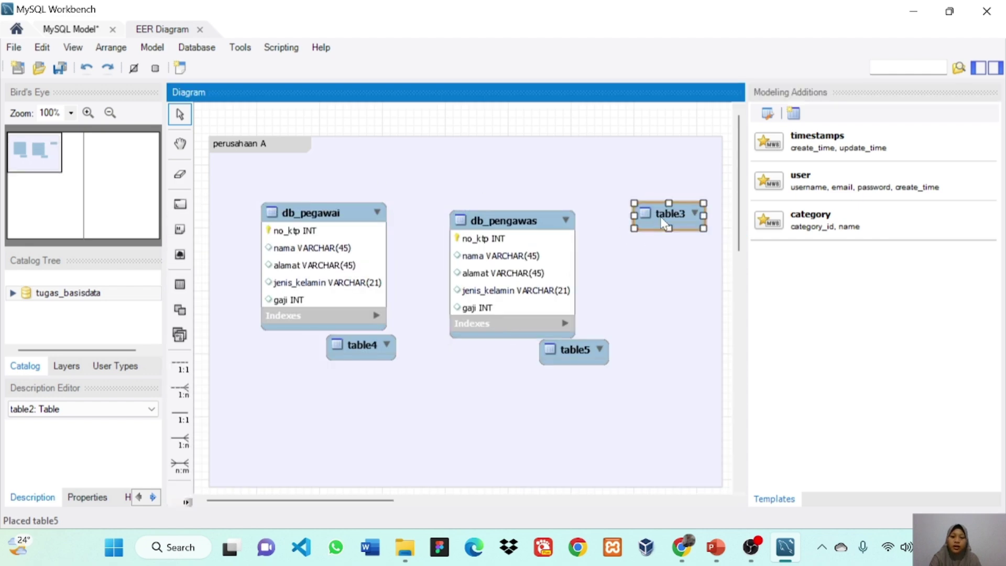
double_click(664, 223)
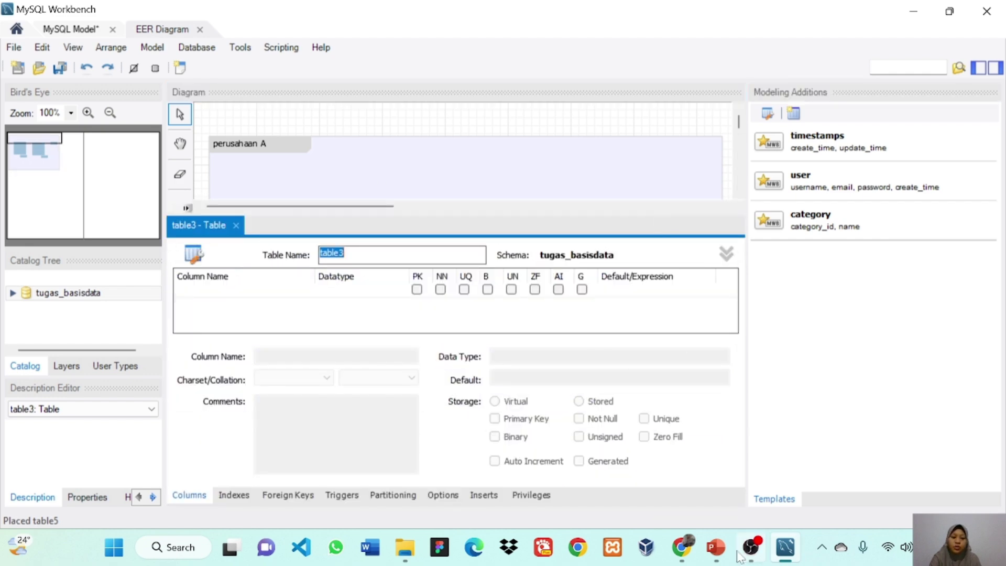
click(717, 501)
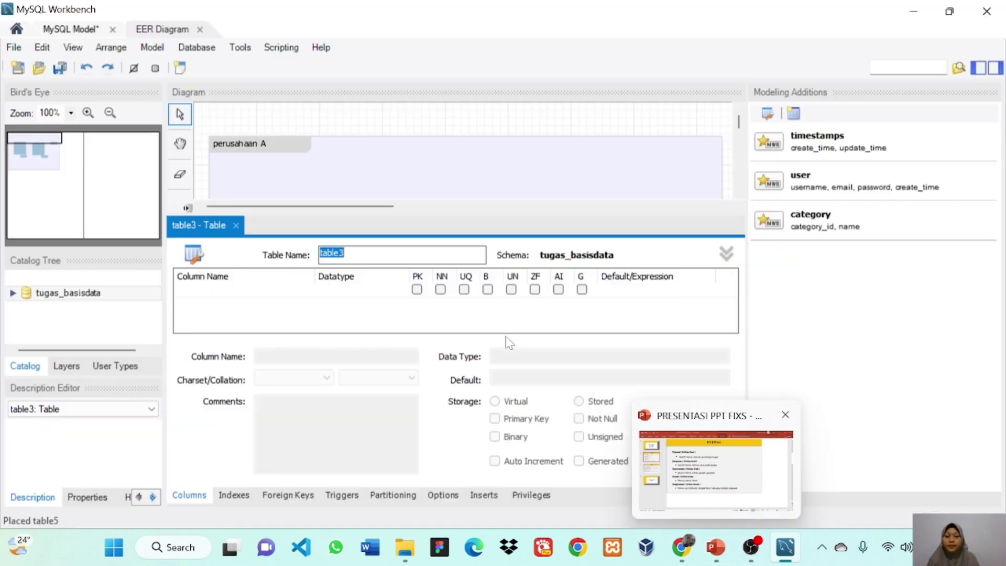
text(db)
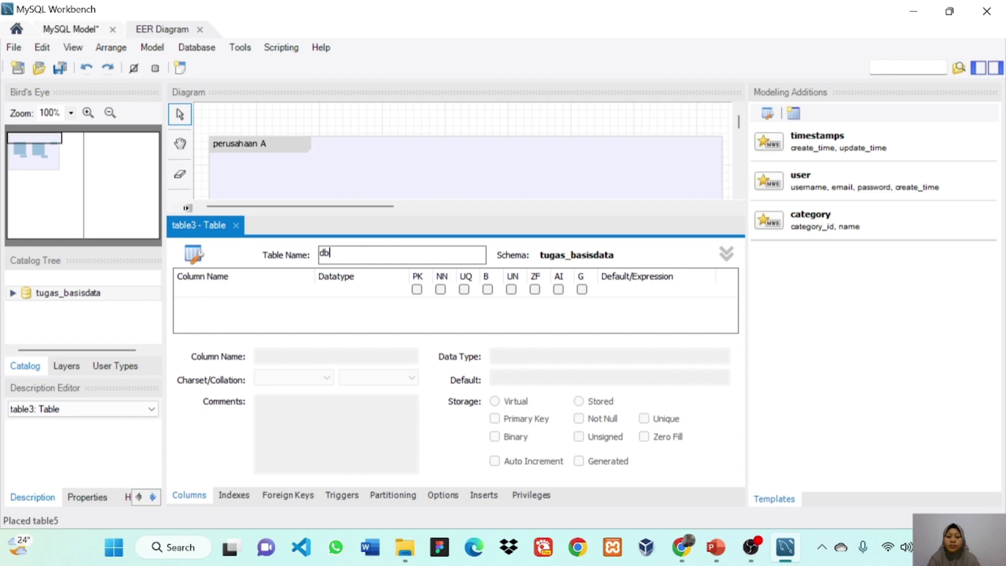
text(_departemen)
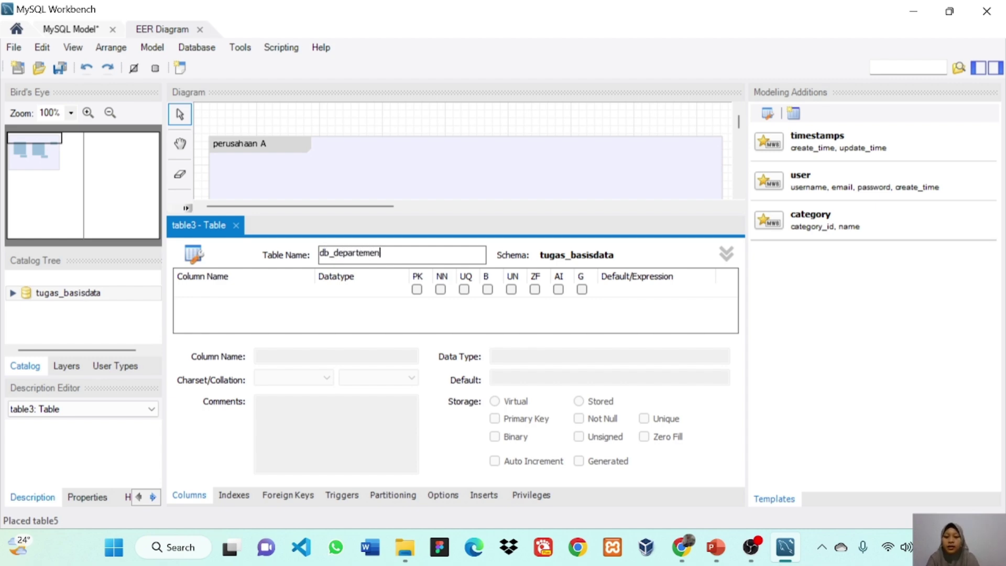
key(Return)
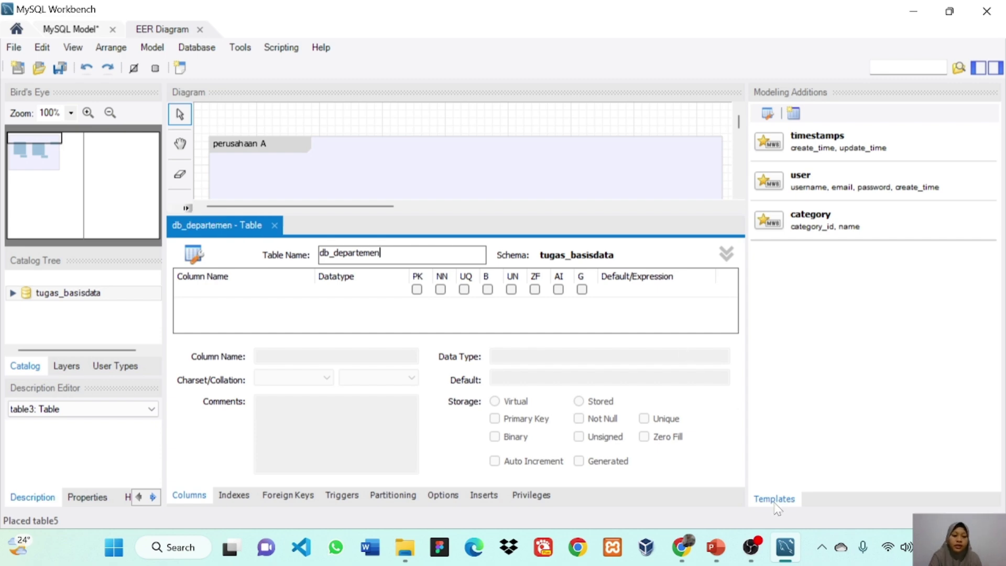
Step: Check the Departemen attributes on the ENTITAS slide and add nomor as the first column of db_departemen with the default INT datatype
mouse_move(716, 547)
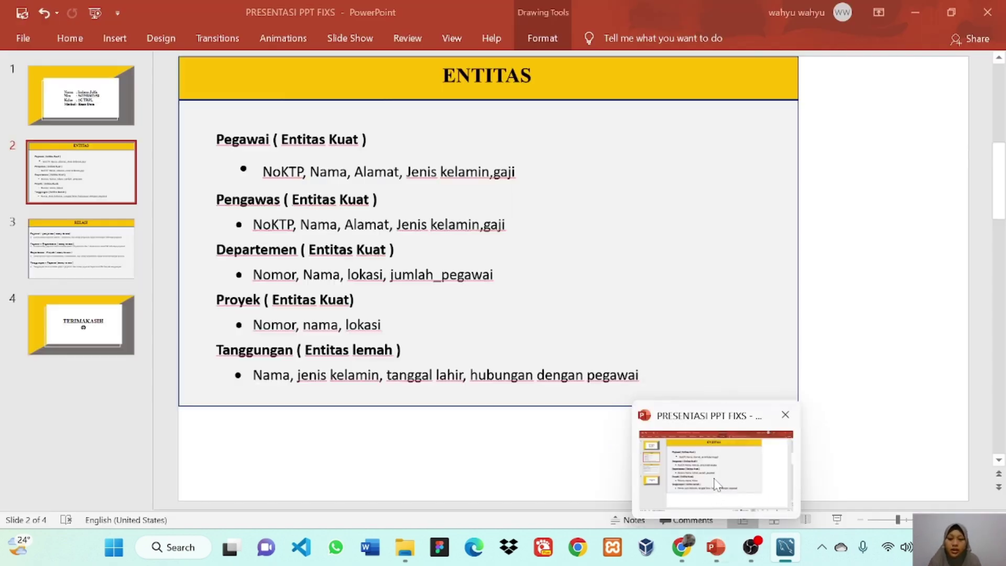
mouse_move(717, 483)
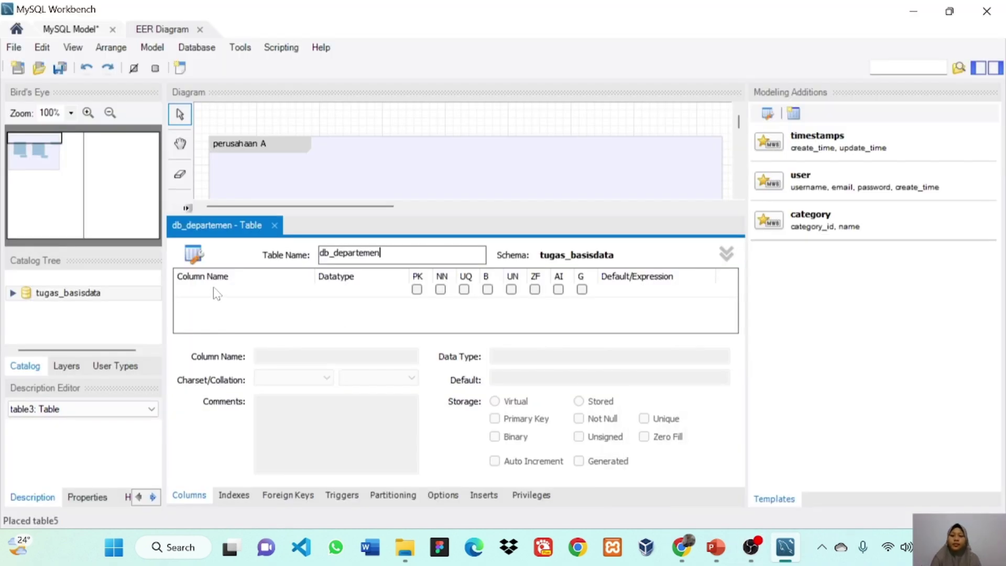
click(216, 291)
click(216, 292)
text(nomor)
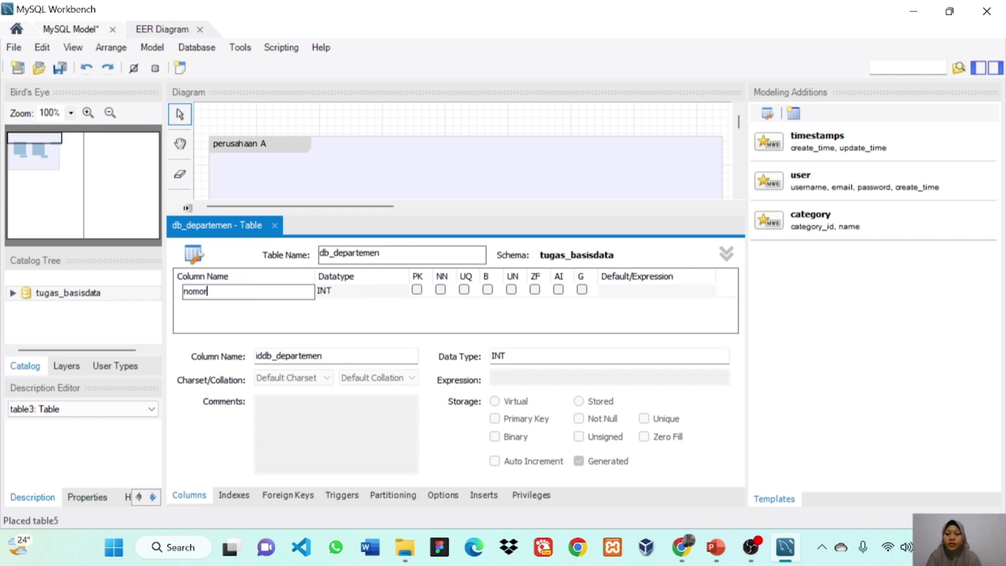
key(Tab)
Step: Add a nama column below nomor in db_departemen with the default VARCHAR(45) datatype
click(218, 303)
click(217, 303)
text(nama)
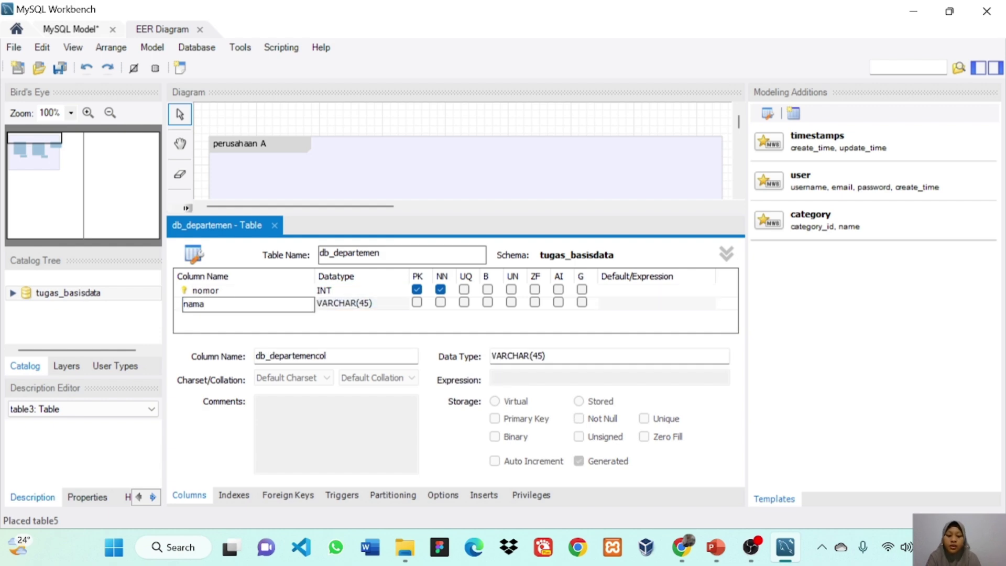
key(Tab)
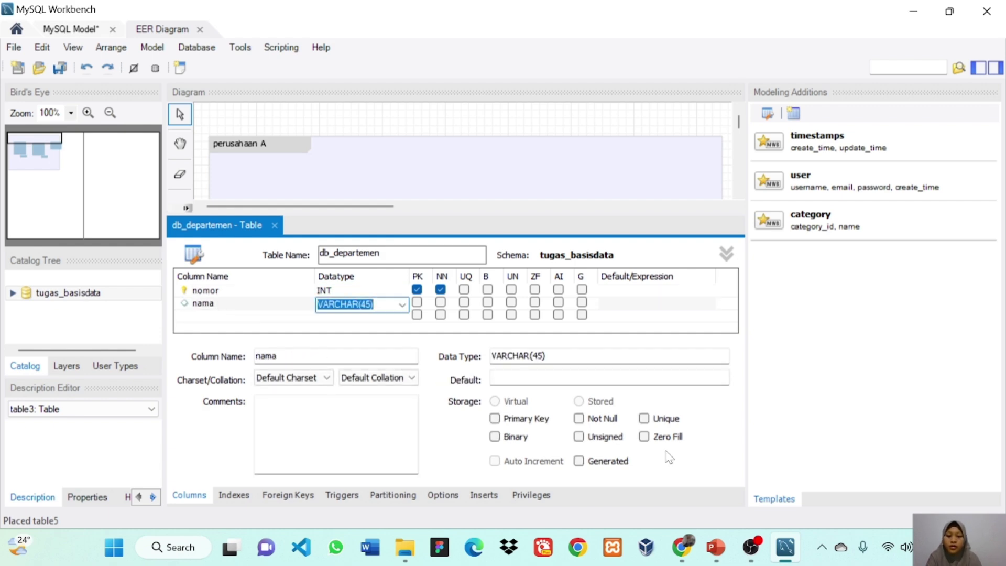
Step: Check the ENTITAS slide in PowerPoint for the next Departemen attribute and add a lokasi column to db_departemen in MySQL Workbench
click(719, 550)
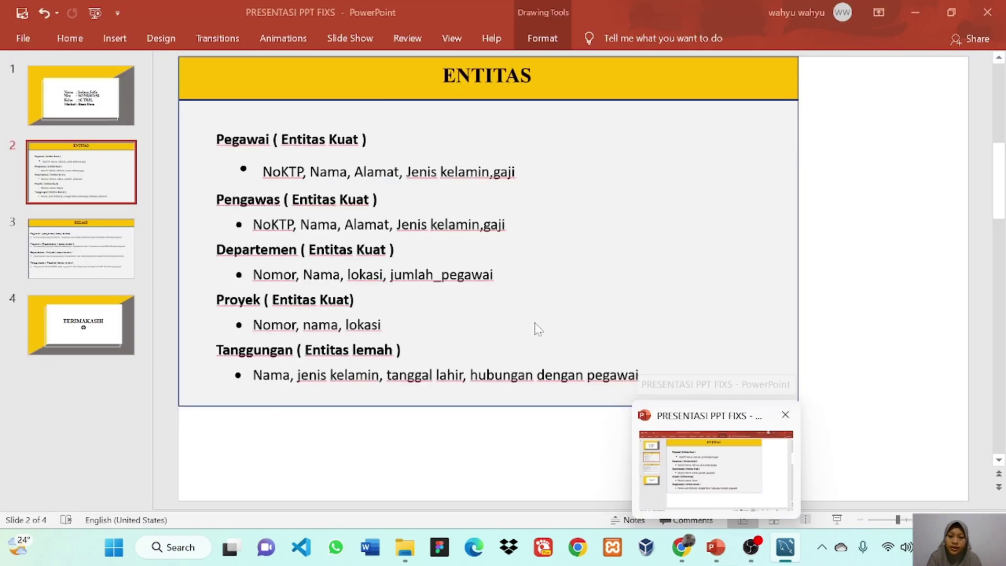
key(alt+Tab)
click(261, 316)
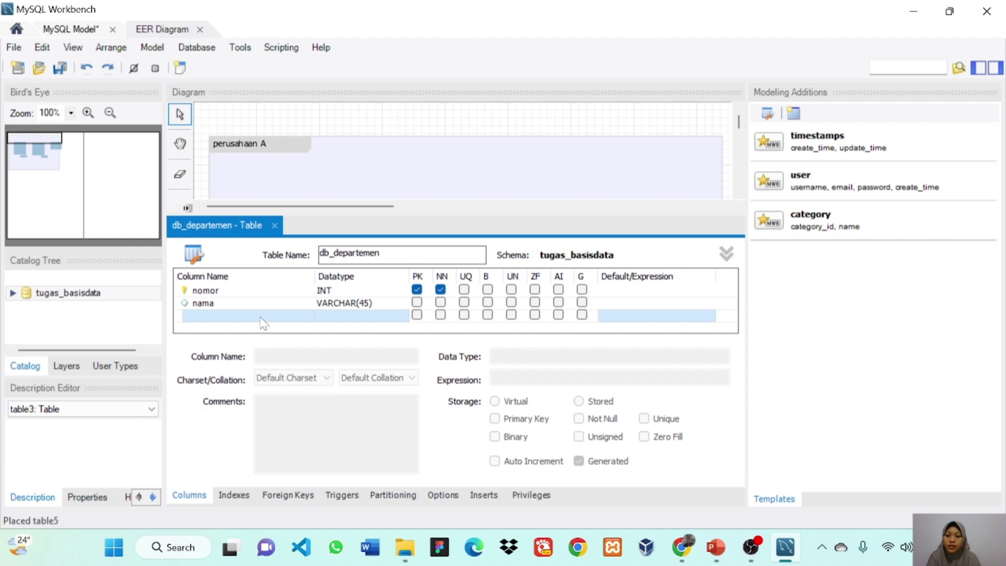
key(BackSpace)
text(lokasi)
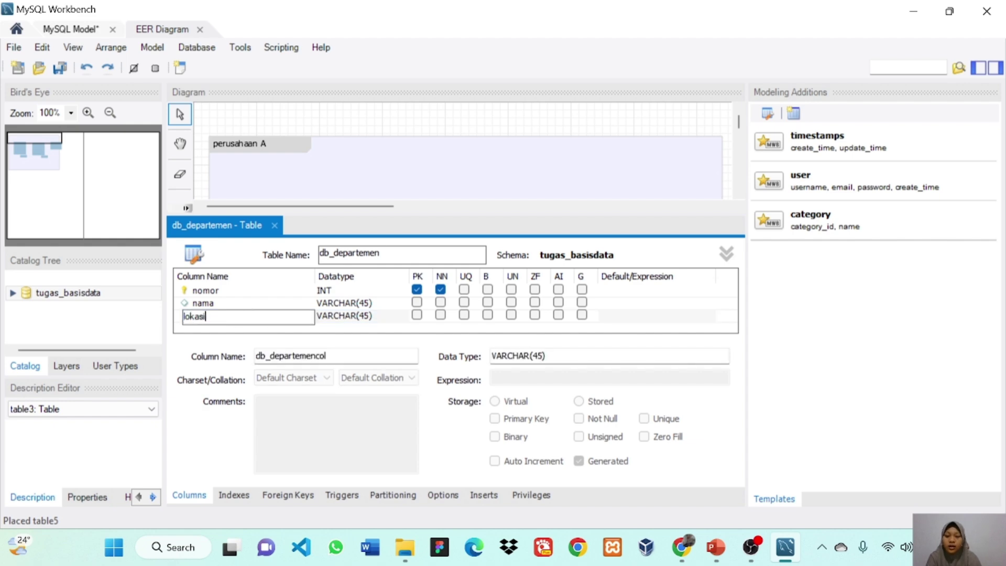
key(Tab)
Step: Add a jumlah_pegawai column with datatype INT below lokasi in db_departemen and close the table editor
click(256, 328)
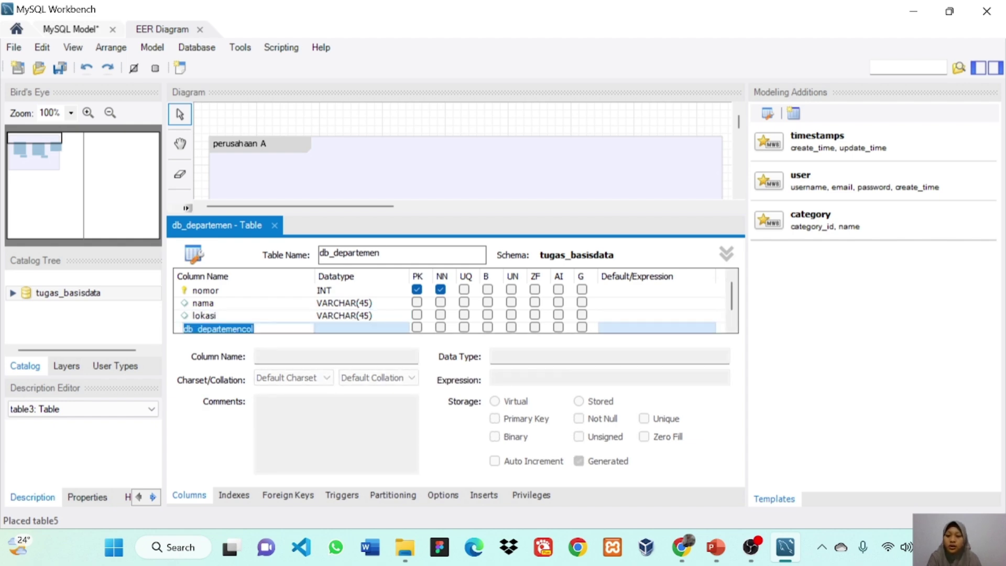
key(BackSpace)
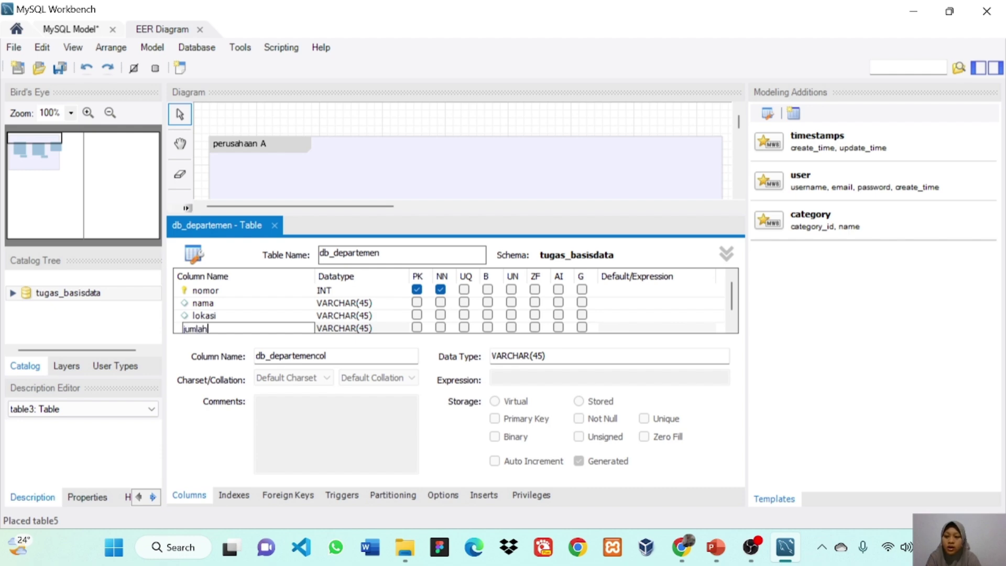
text(jumlah_pegawai)
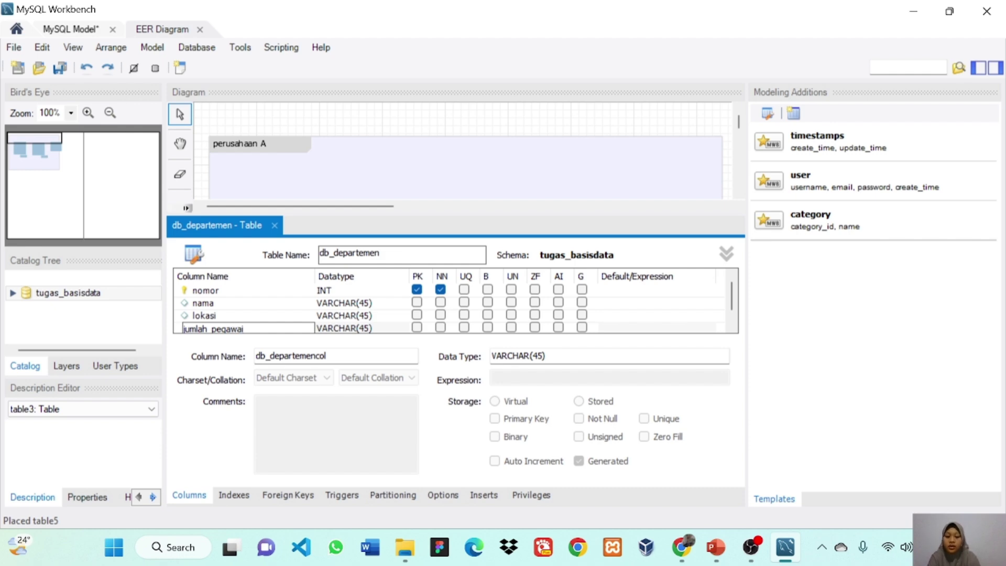
key(Tab)
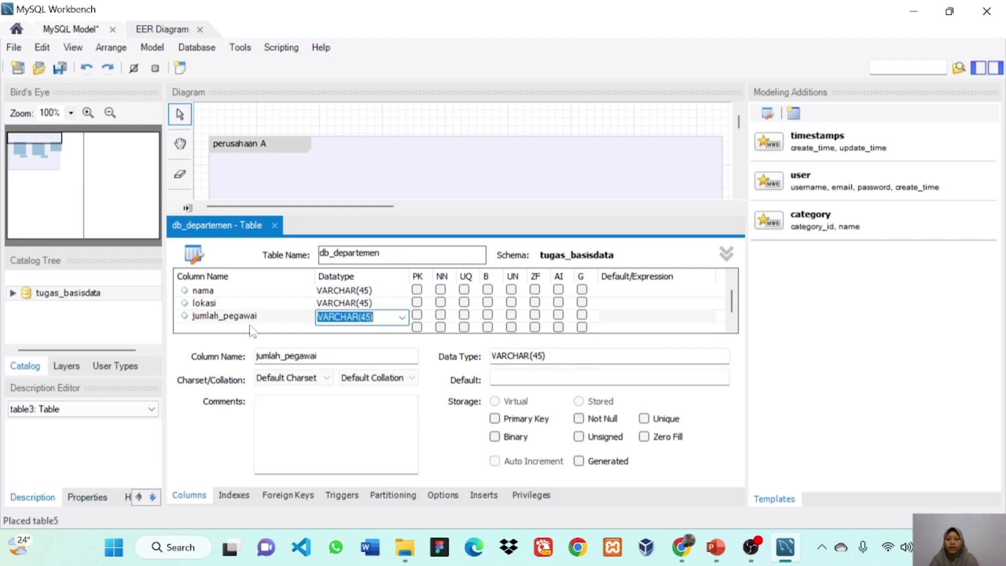
text(INT)
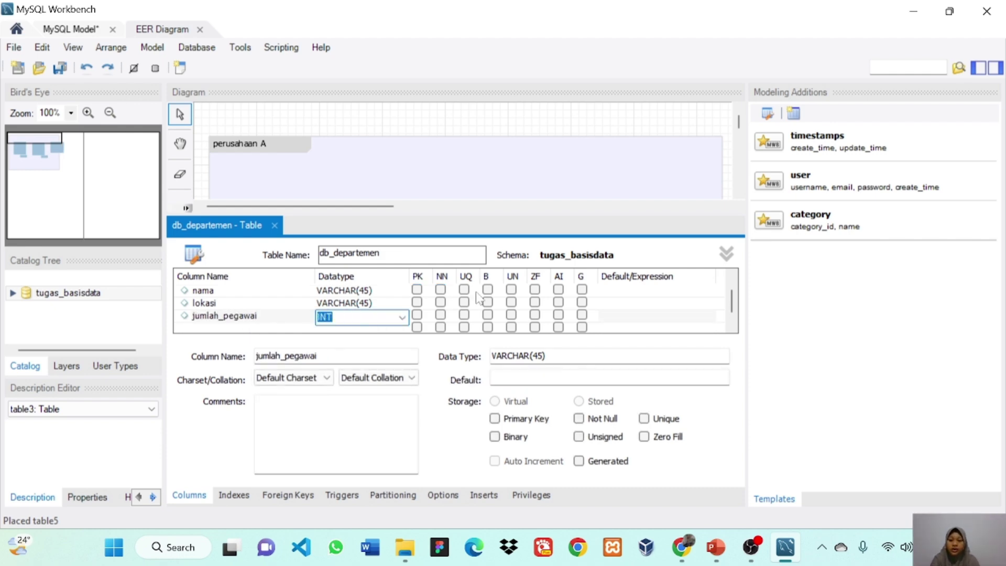
click(732, 274)
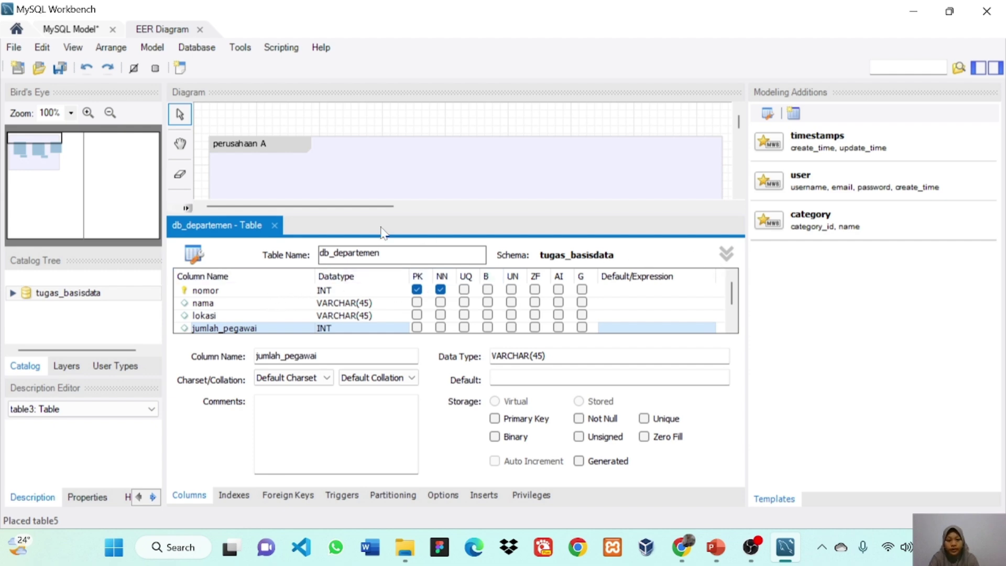
click(274, 225)
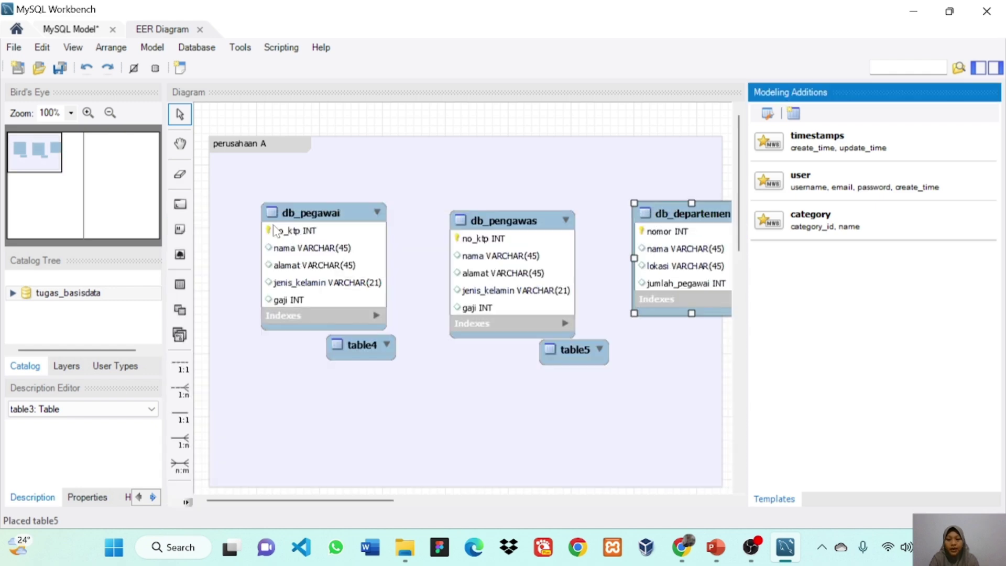
Step: Open table4 for editing, check the ENTITAS slide in PowerPoint for the fourth entity and rename the table as db_proyek in MySQL Workbench
double_click(353, 356)
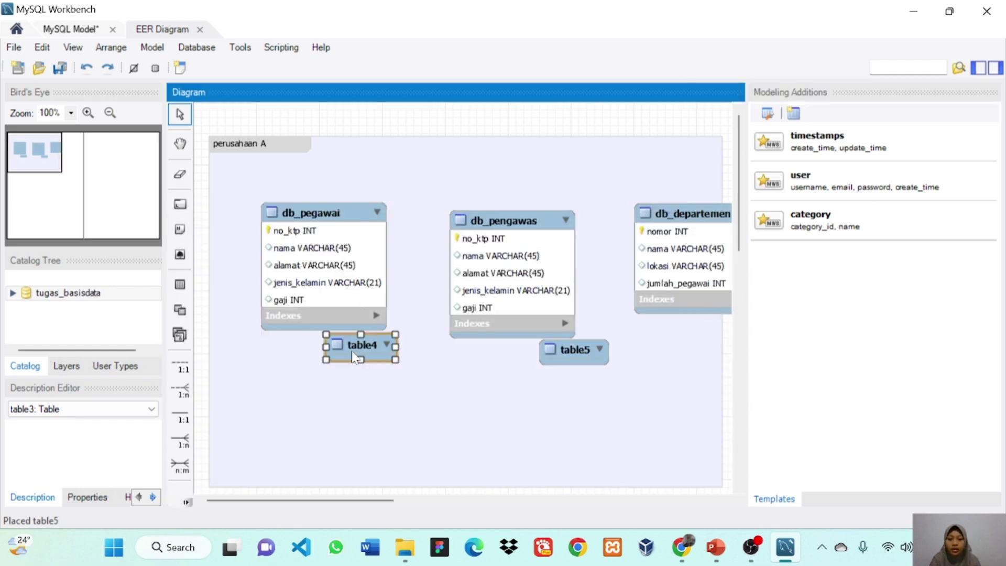
click(716, 550)
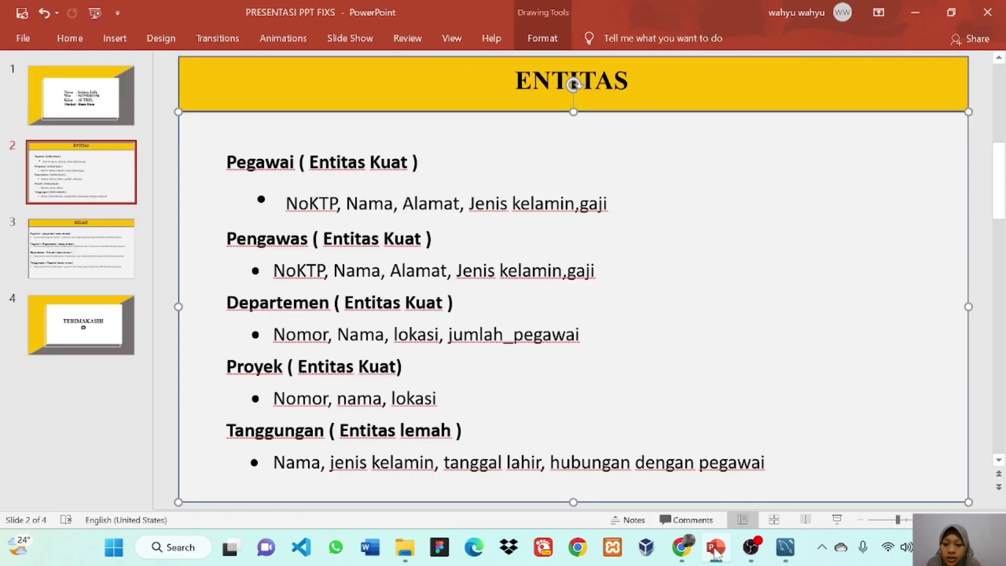
click(798, 554)
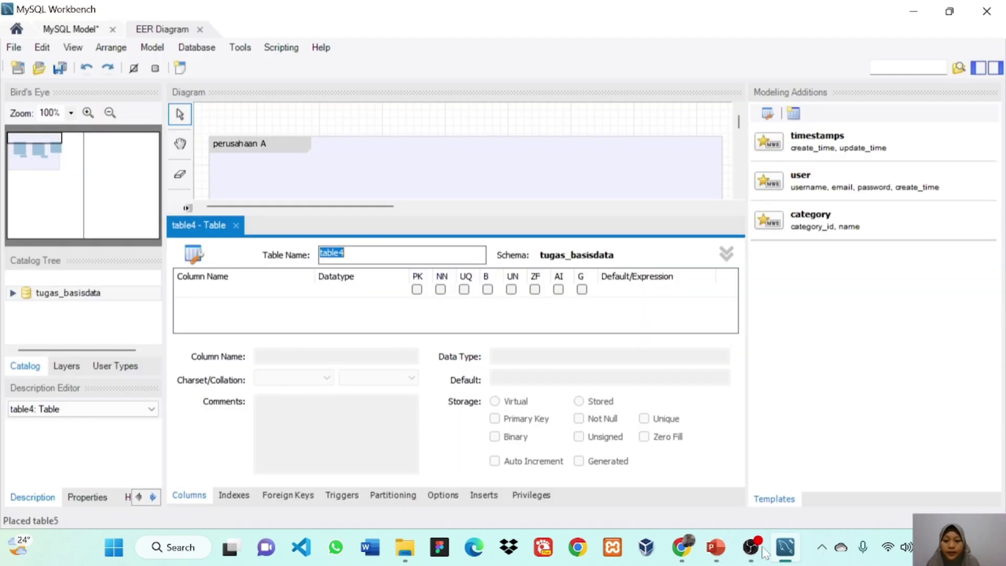
text(db_proyek)
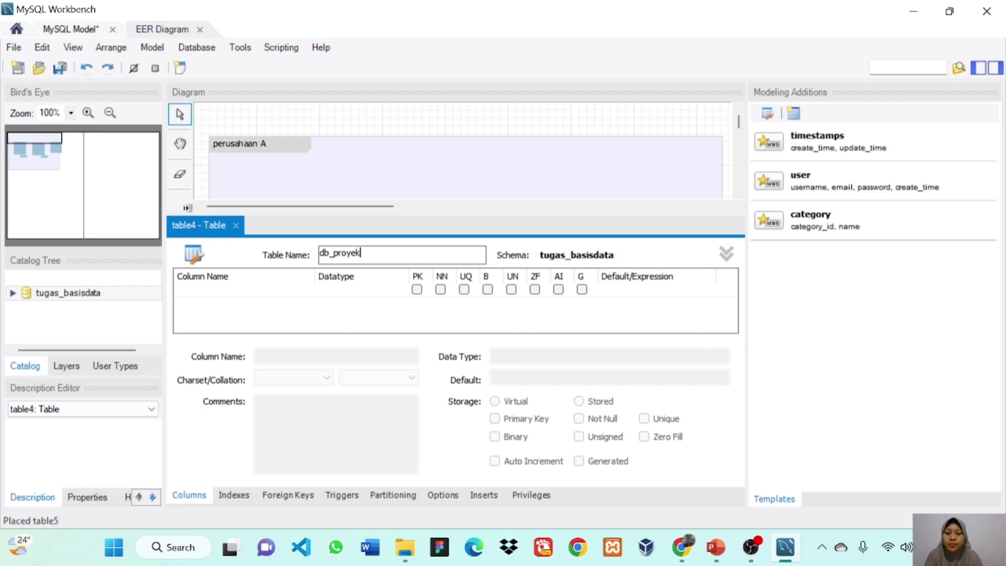
key(Return)
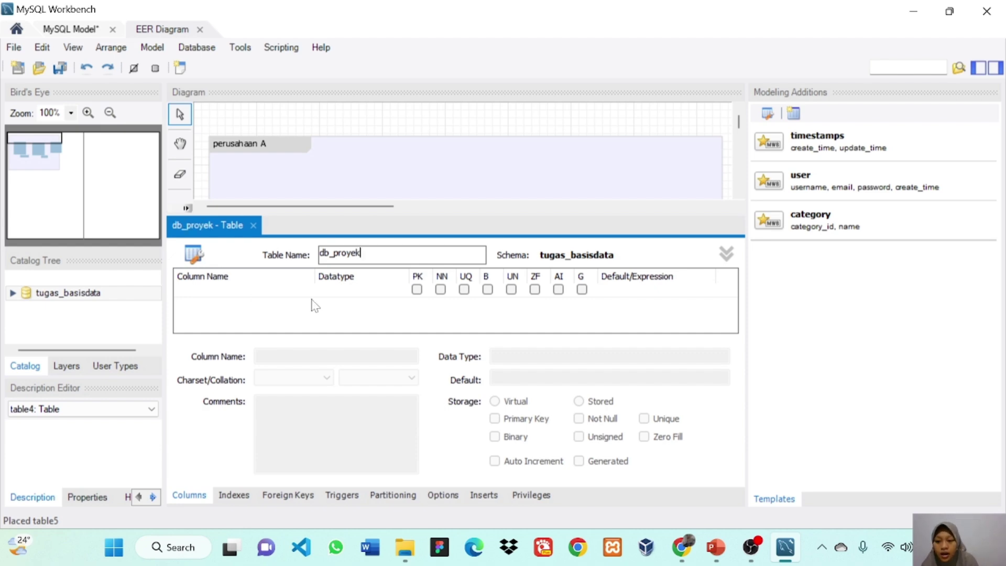
Step: Check the Proyek attributes on the ENTITAS slide and add the columns nomor (INT) and nama (VARCHAR(45)) to db_proyek
mouse_move(714, 557)
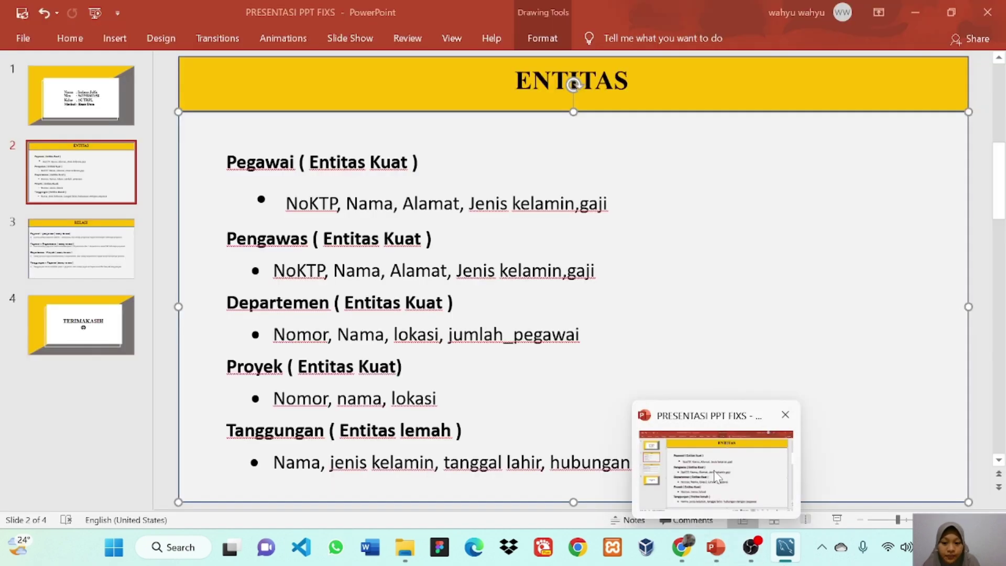
mouse_move(716, 475)
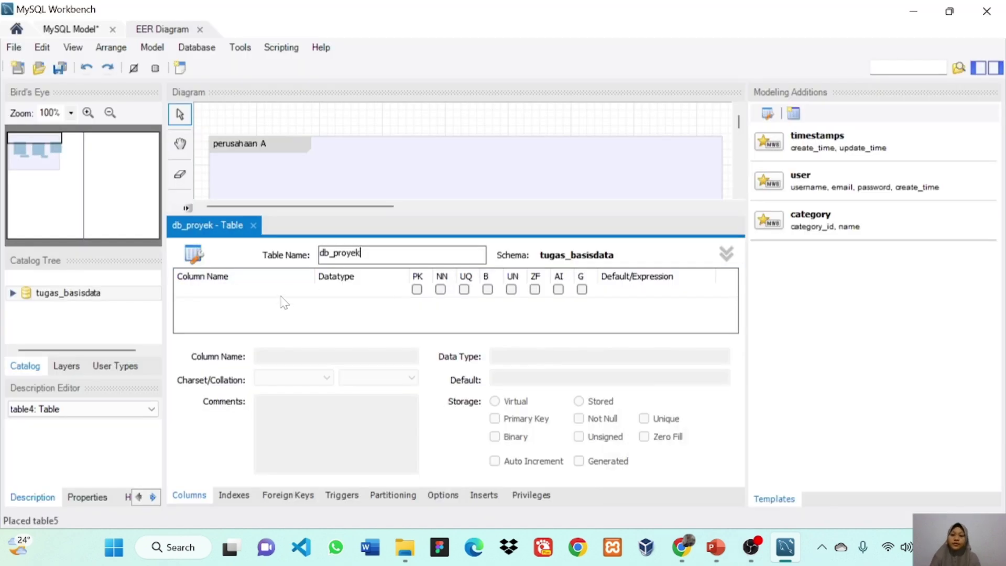
click(283, 292)
text(no)
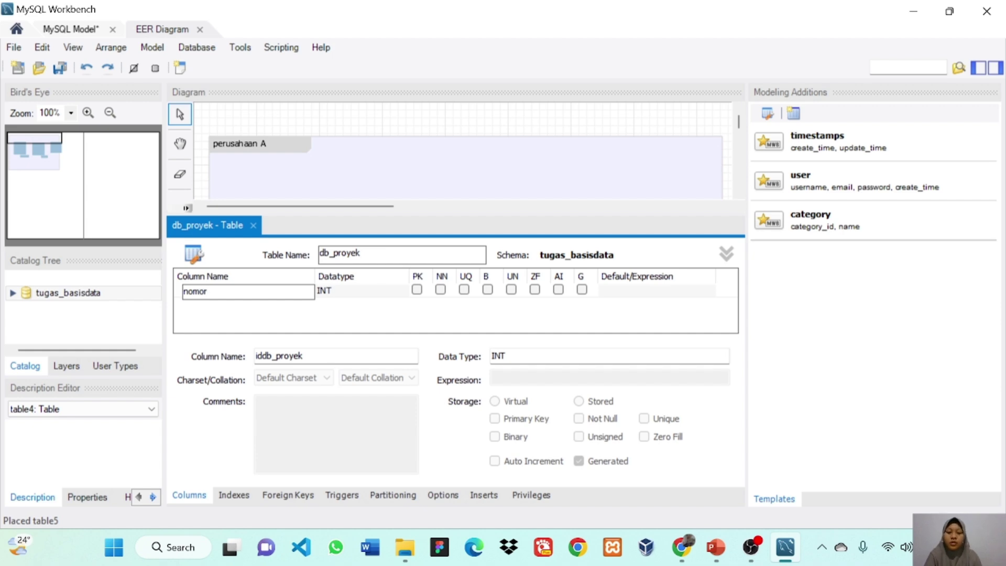
text(mor)
key(Tab)
click(274, 302)
text(nama)
key(Tab)
Step: Add a lokasi column with the default VARCHAR(45) datatype to db_proyek and close the table editor
click(272, 316)
text(loka)
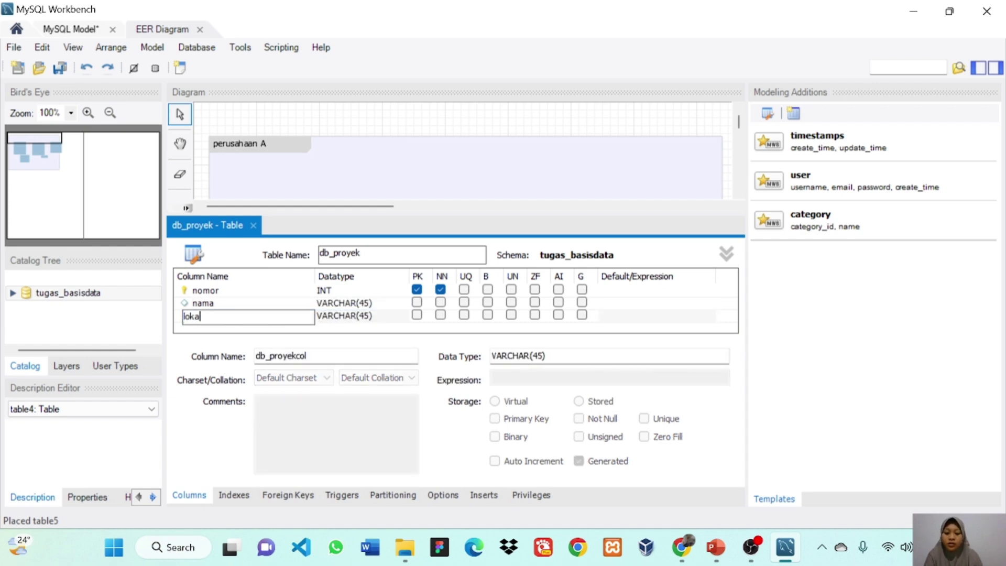
text(si)
key(Tab)
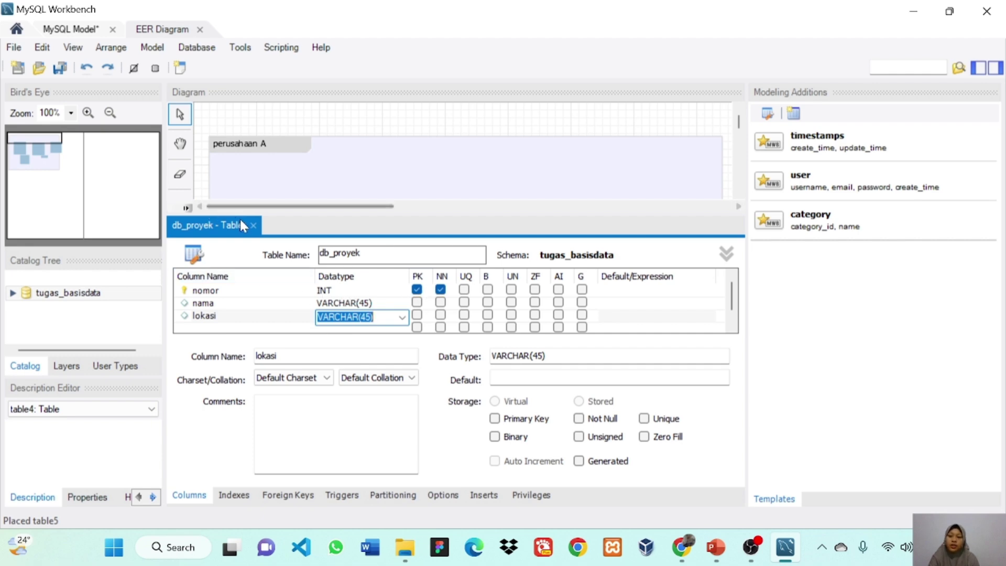
click(259, 229)
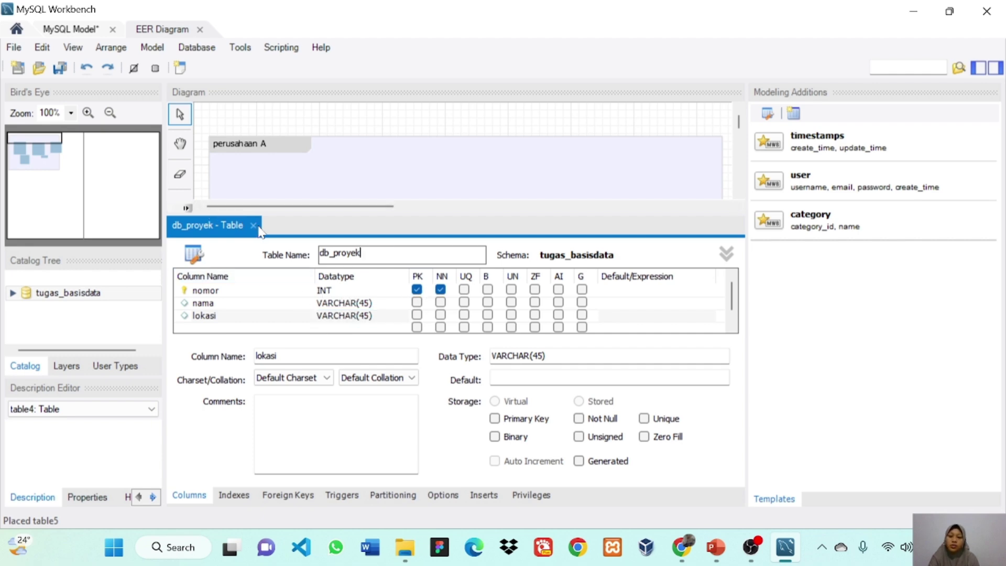
click(254, 227)
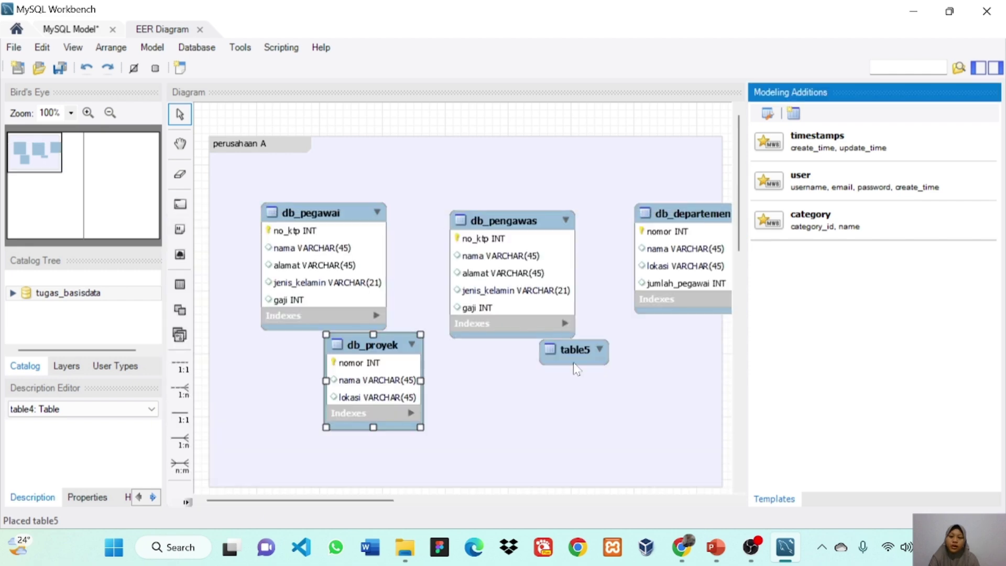
Step: Open table5 for editing, check the ENTITAS slide for the fifth entity and rename the table as db_tanggungan
double_click(579, 348)
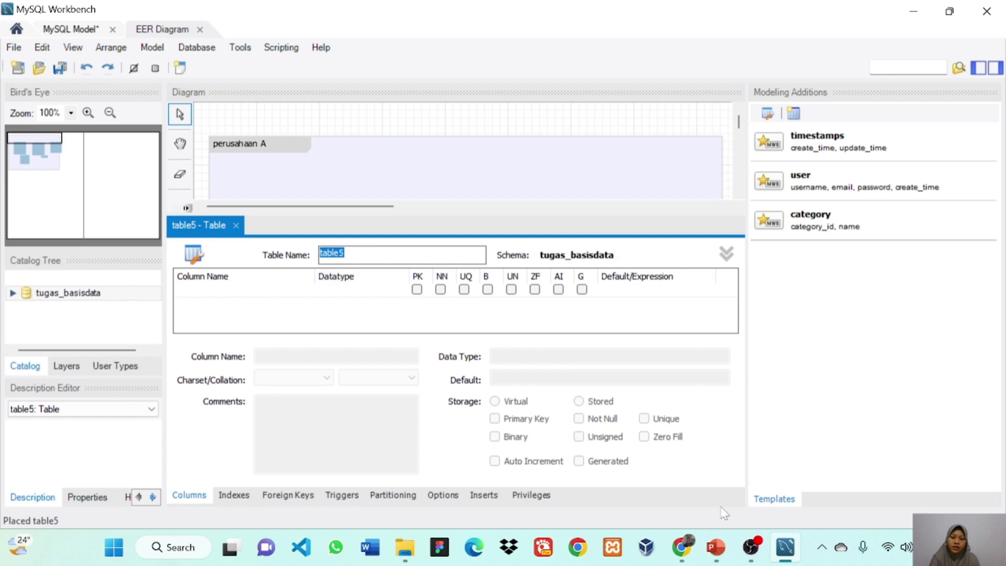
mouse_move(719, 533)
mouse_move(716, 468)
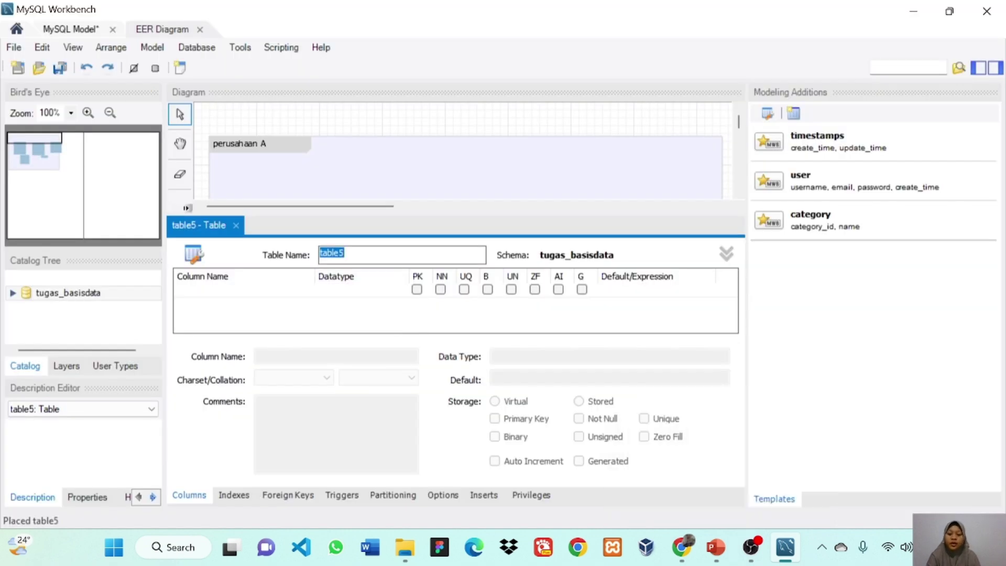
text(db_tanggungan)
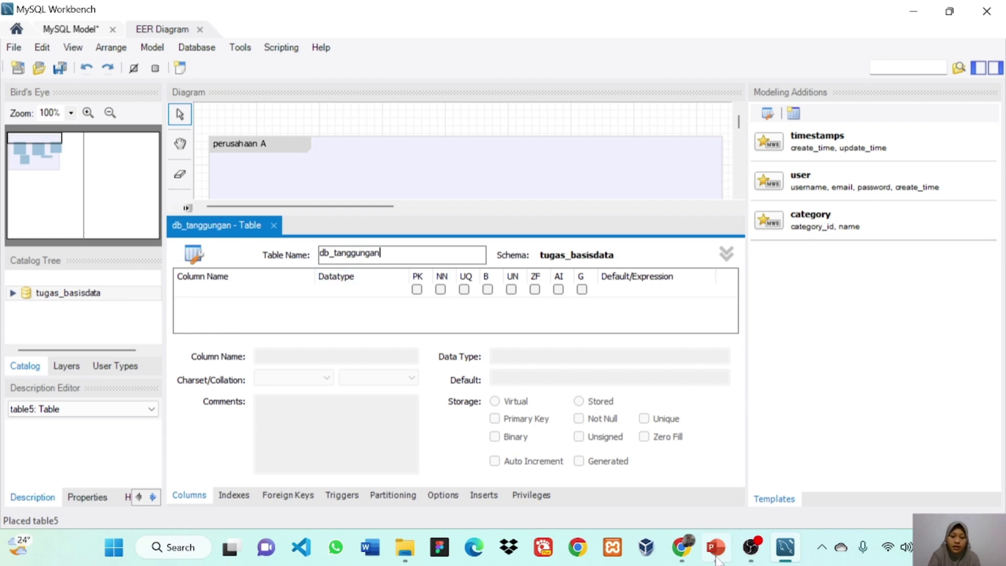
Step: Check the Tanggungan attributes in PowerPoint and add nama as the first column of db_tanggungan in MySQL Workbench with the default INT datatype
click(724, 479)
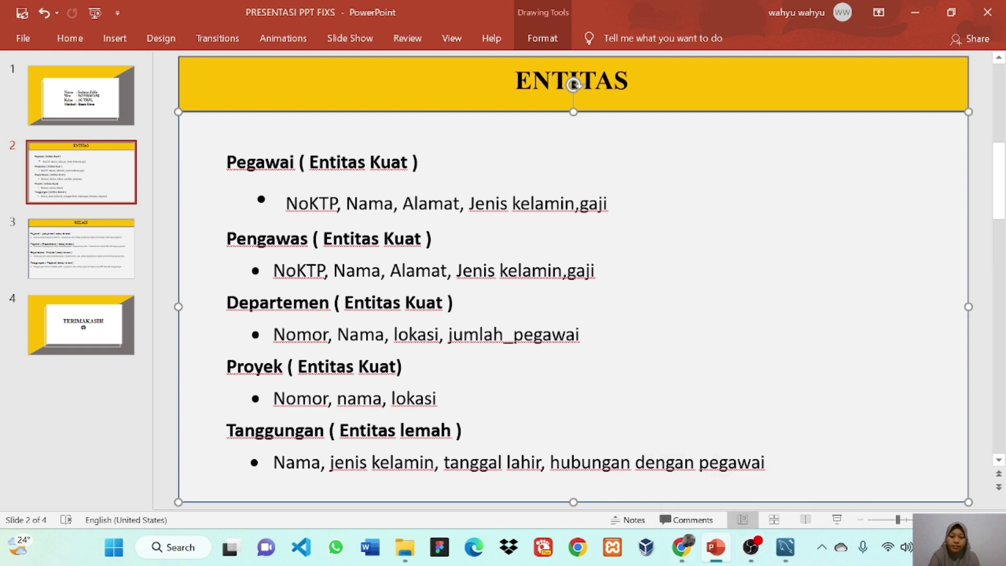
click(785, 547)
double_click(228, 291)
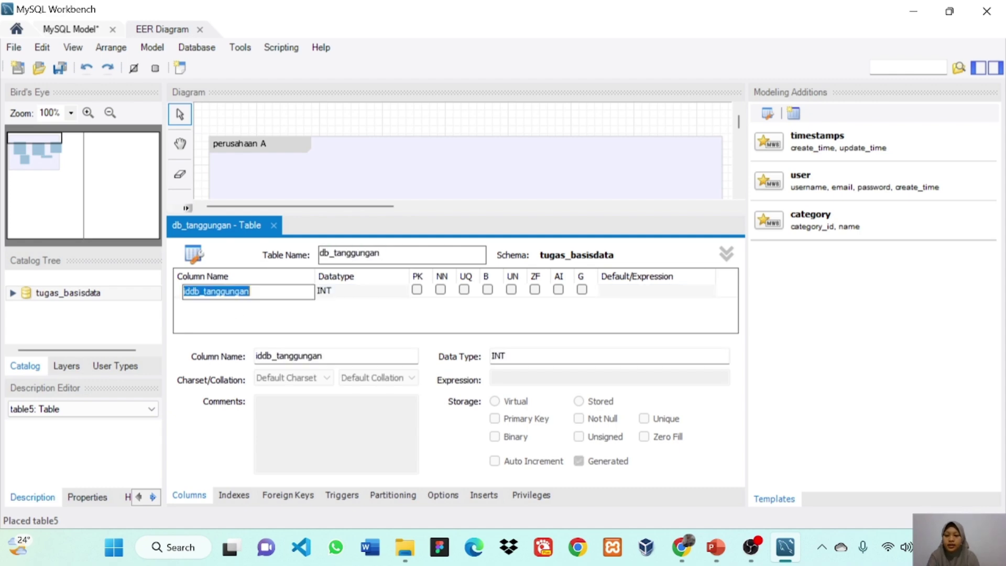
text(nama)
key(Tab)
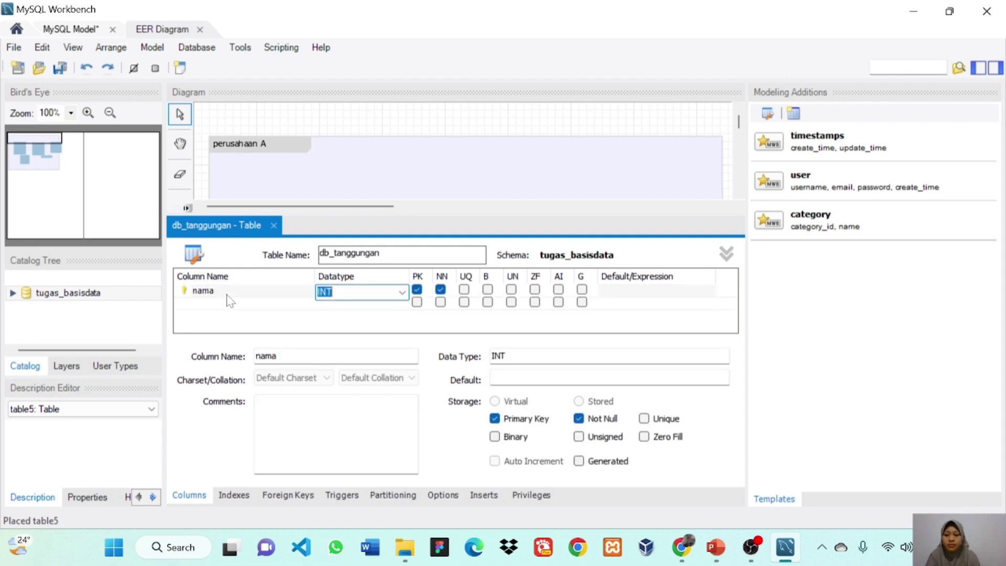
text(je)
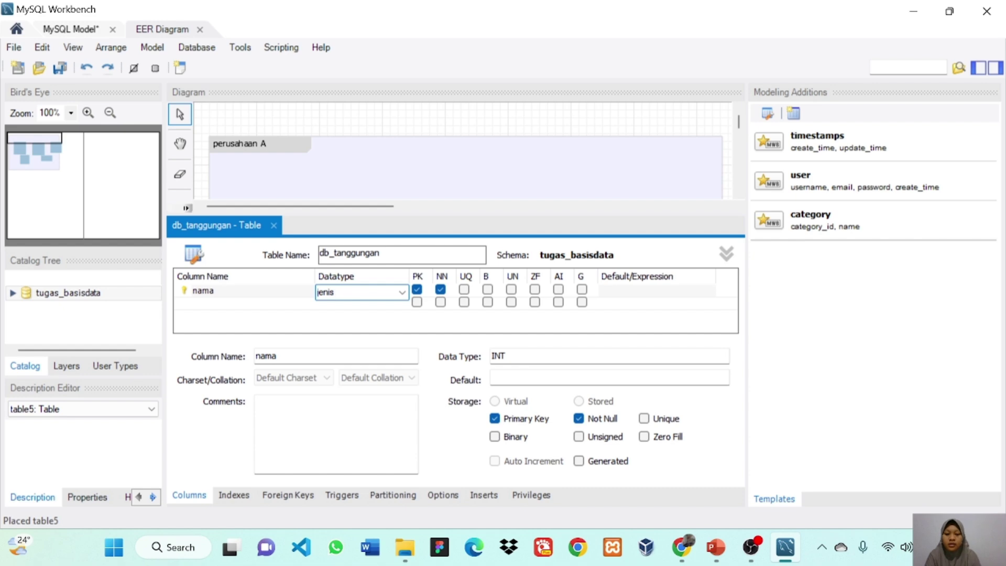
text(nis)
key(BackSpace)
key(BackSpace)
key(BackSpace)
key(BackSpace)
key(BackSpace)
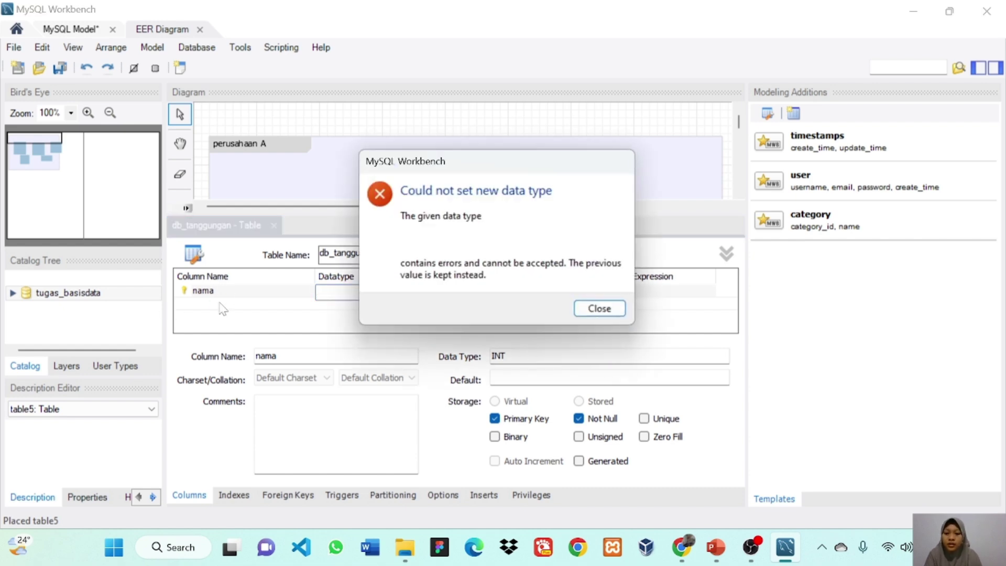
click(595, 309)
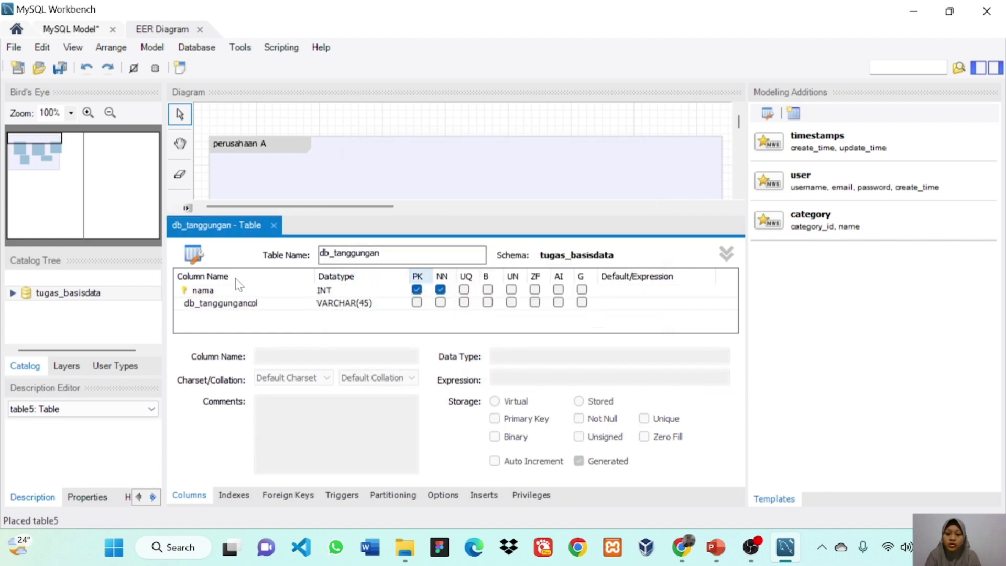
Step: Add a jenis_kelamin column below nama in db_tanggungan with the default VARCHAR(45) datatype
click(257, 308)
click(256, 308)
key(BackSpace)
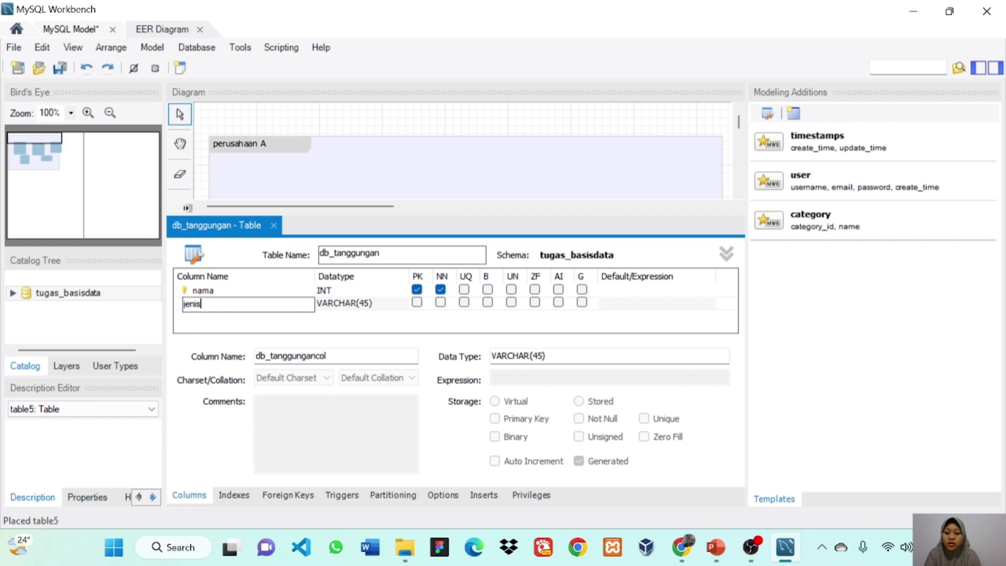
text(jenis_kelamin)
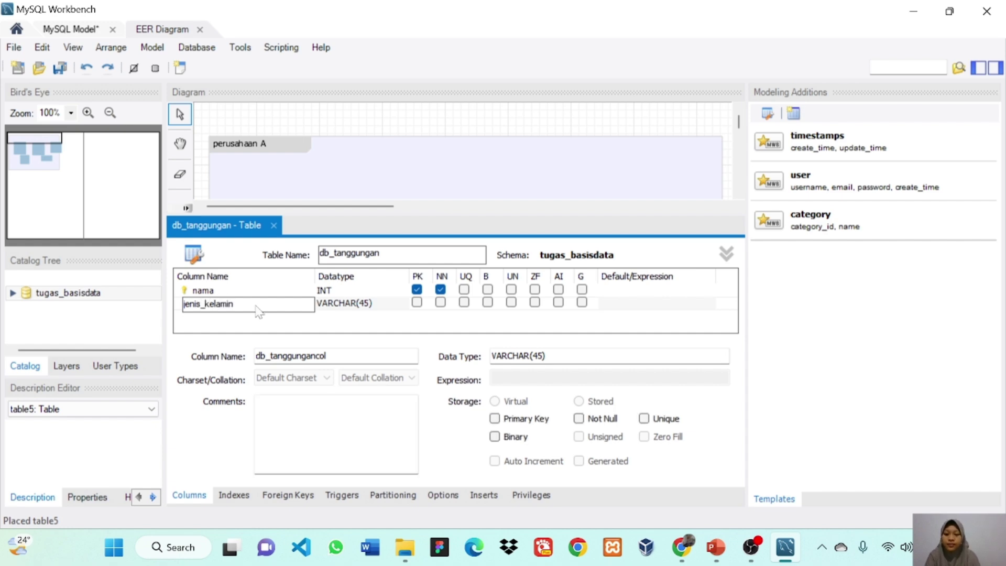
key(Tab)
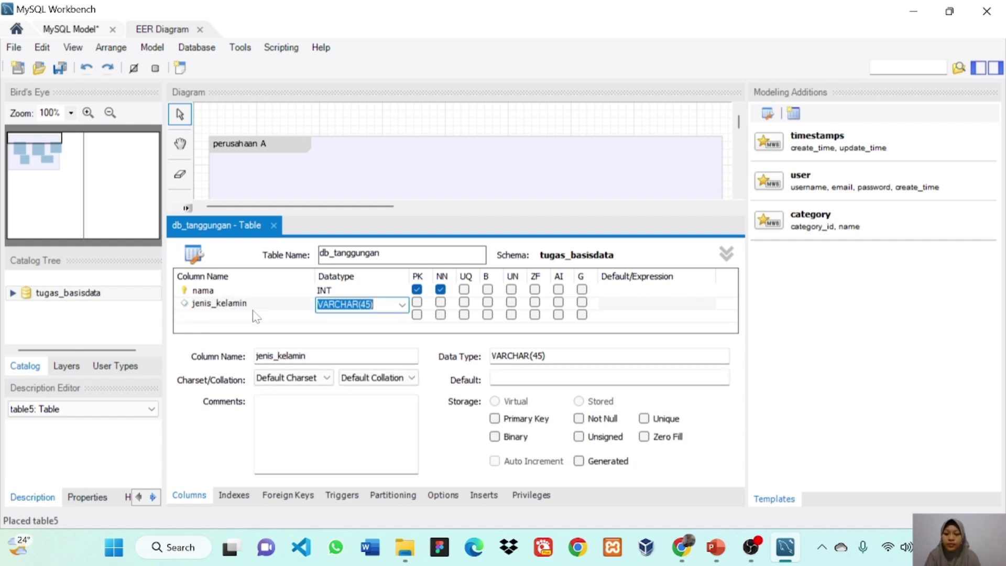
Step: Check the remaining Tanggungan attributes in PowerPoint and add a tgl_lahir column to db_tanggungan in MySQL Workbench with the default VARCHAR(45) datatype
click(255, 316)
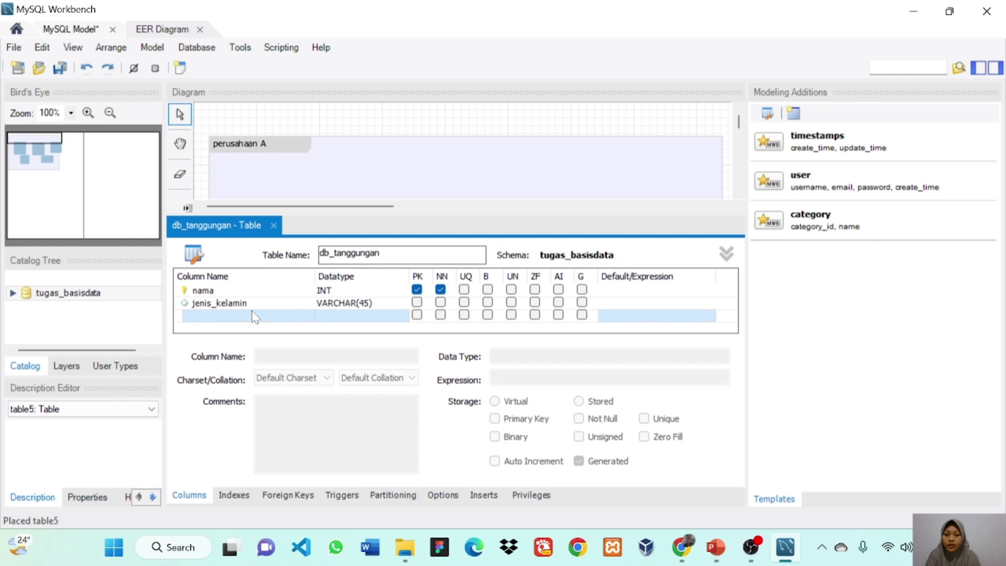
click(715, 547)
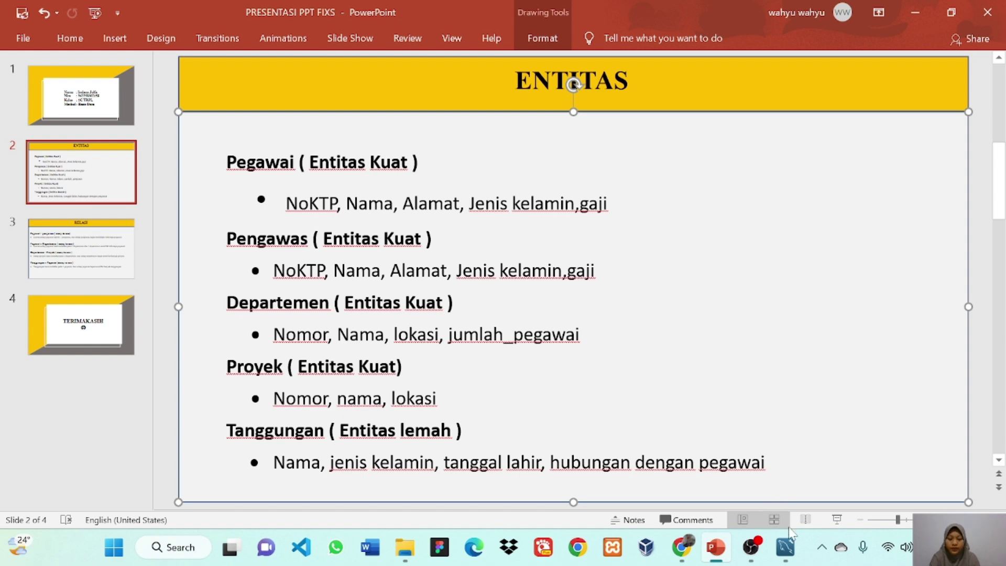
click(785, 547)
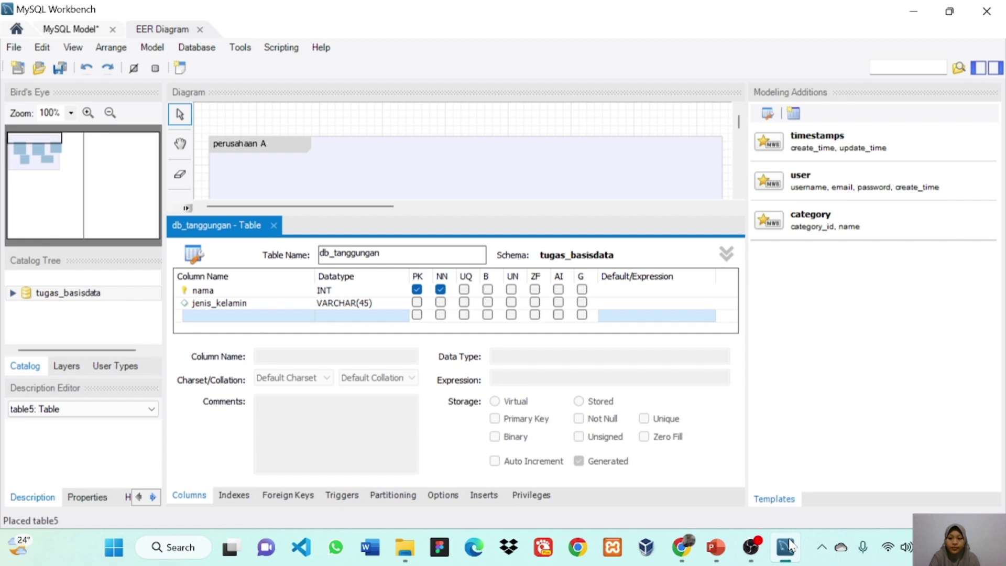
double_click(249, 316)
text(tgl_lahir)
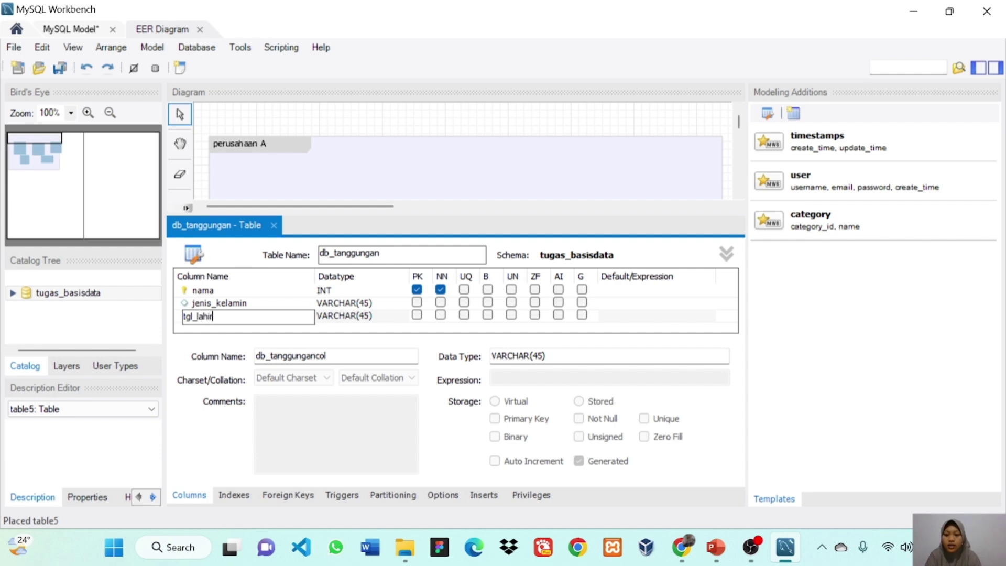
key(Tab)
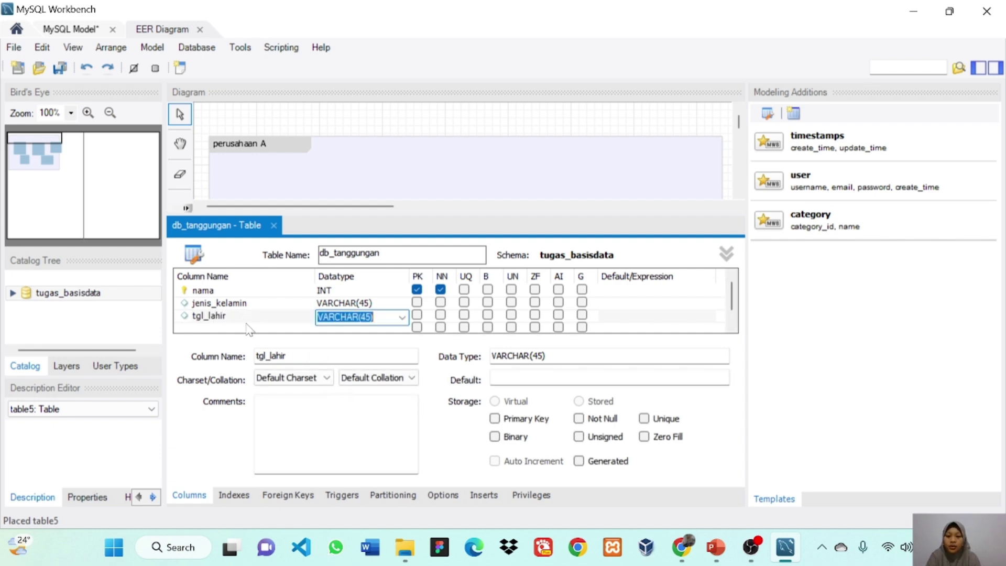
key(Tab)
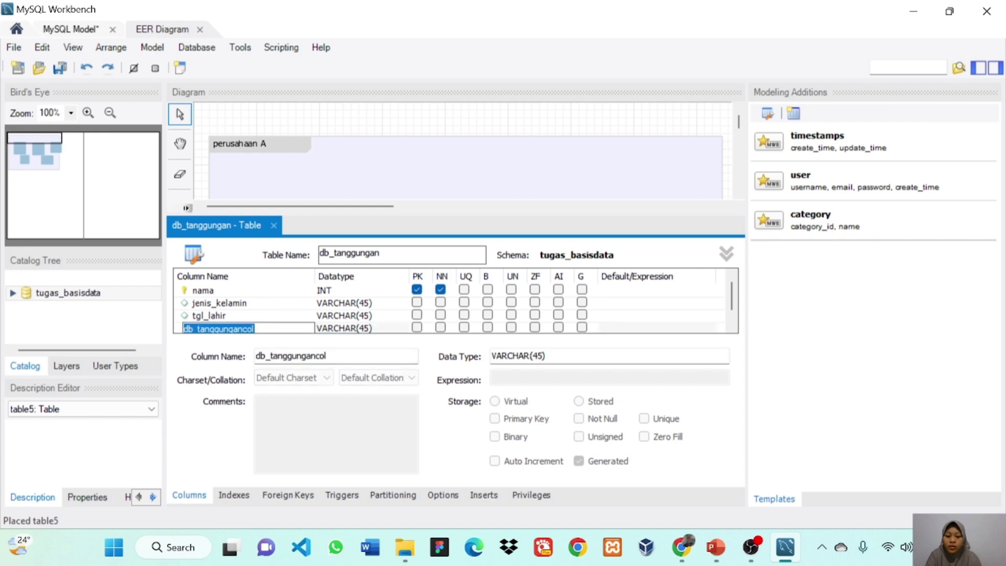
Step: Add a hub_pegawai column below tgl_lahir in db_tanggungan with the INT datatype
text(hub )
text(pegawai)
key(Tab)
text(INT)
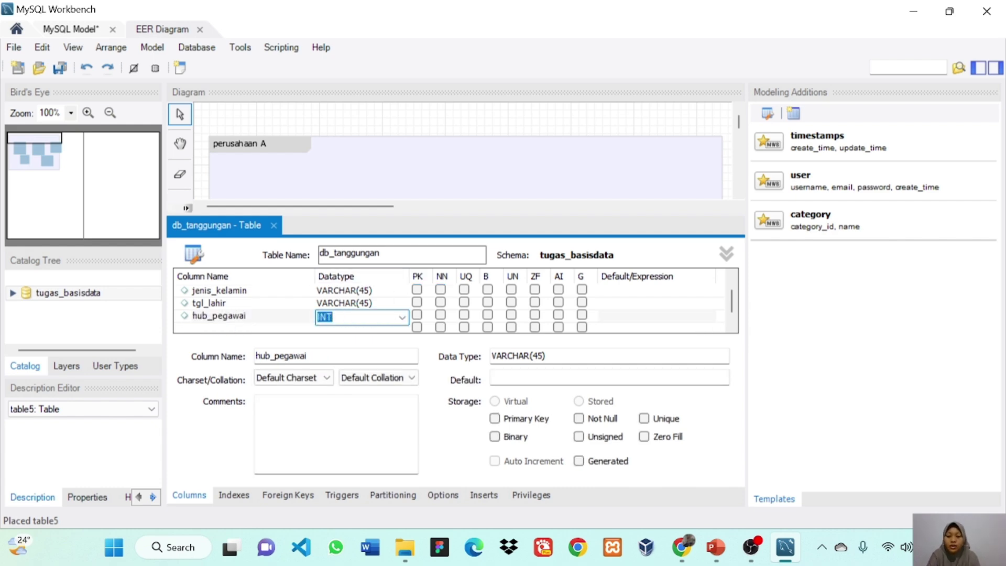
scroll(733, 301, up, 1)
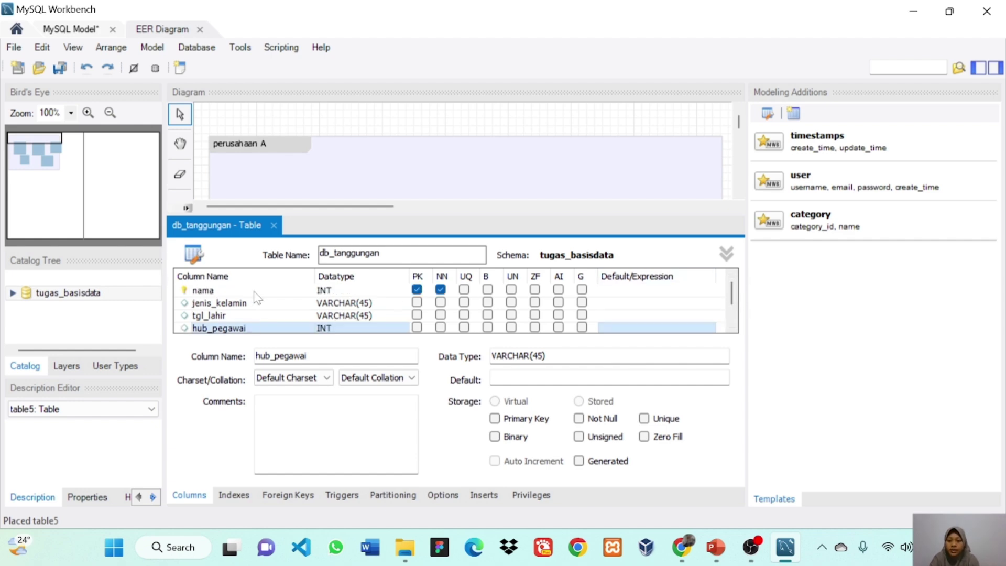
Step: Set the datatype of the nama column in db_tanggungan to NVARCHAR(45)
click(336, 291)
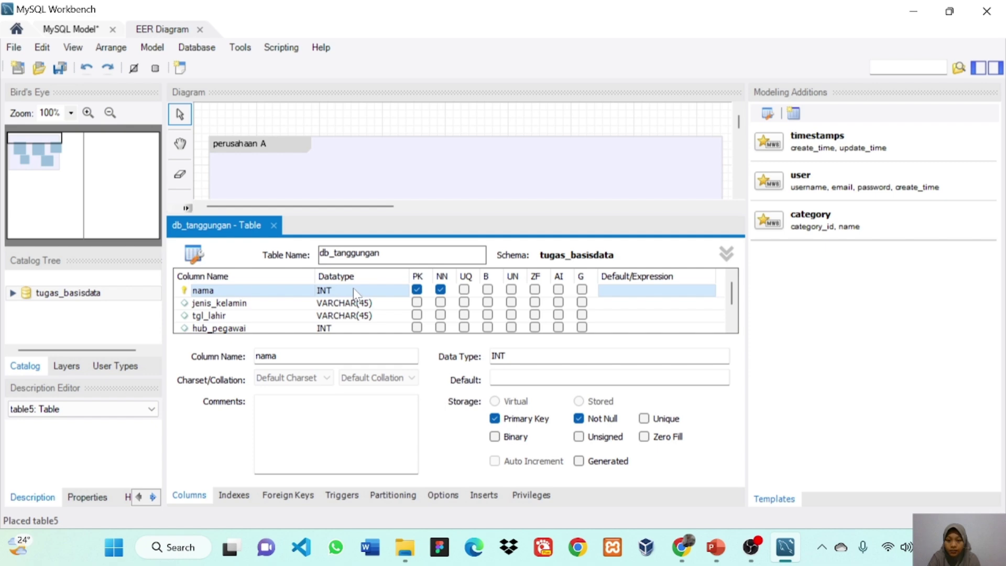
click(399, 292)
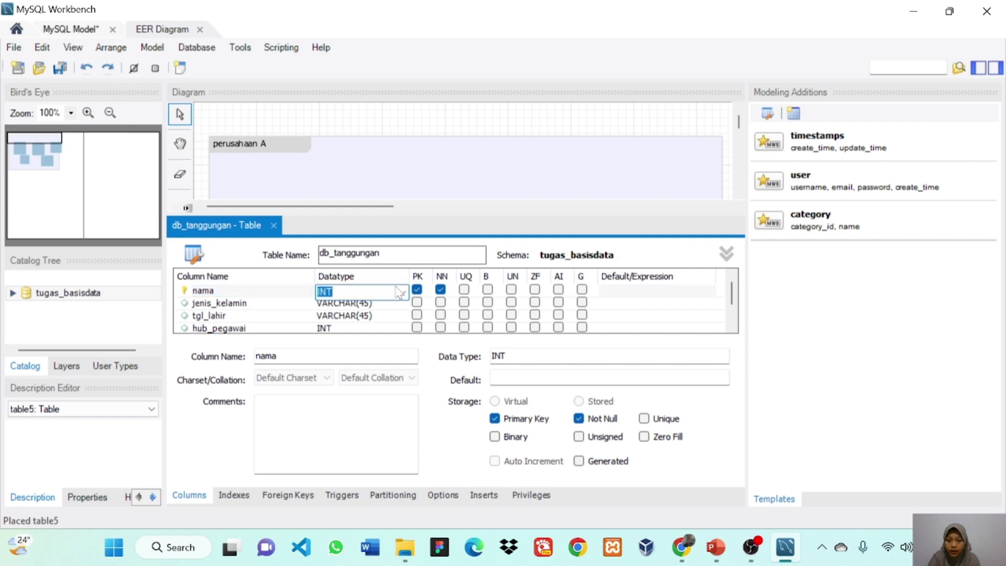
click(401, 292)
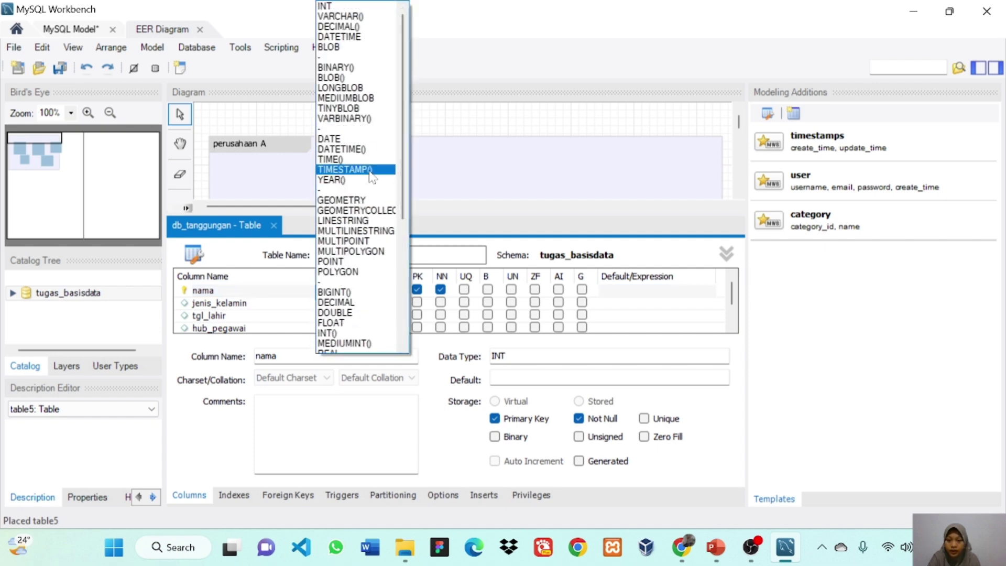
scroll(331, 312, down, 1)
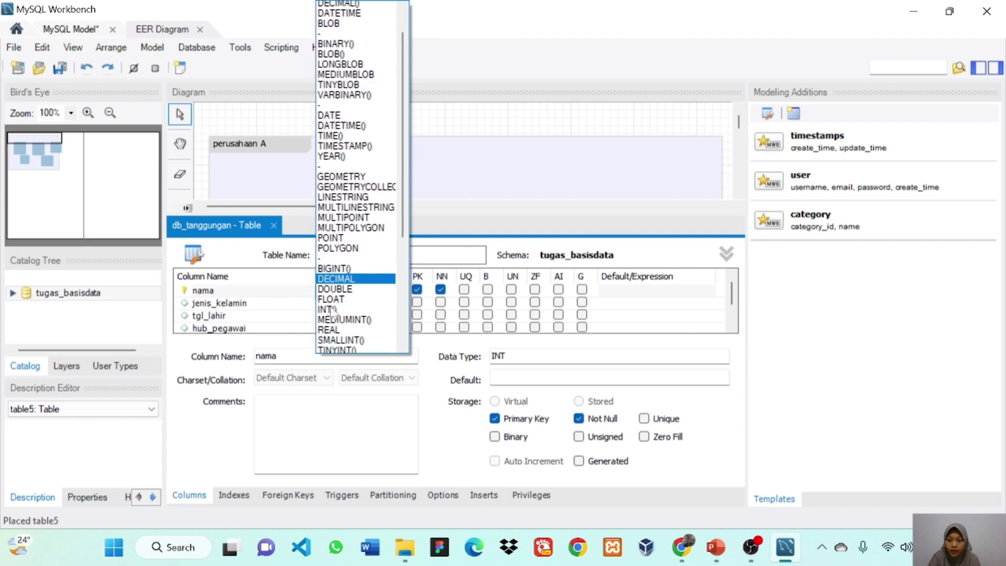
scroll(331, 311, down, 6)
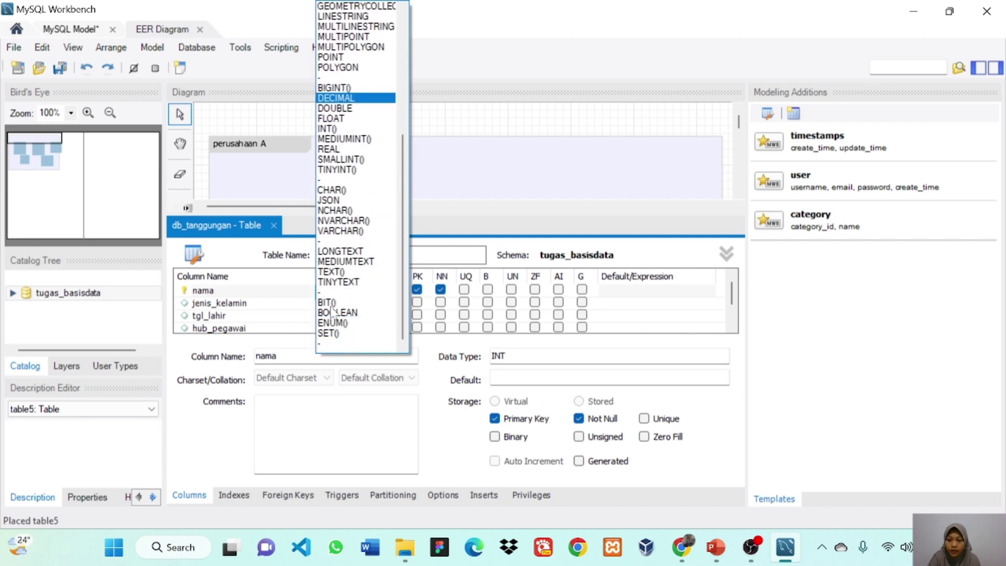
click(366, 219)
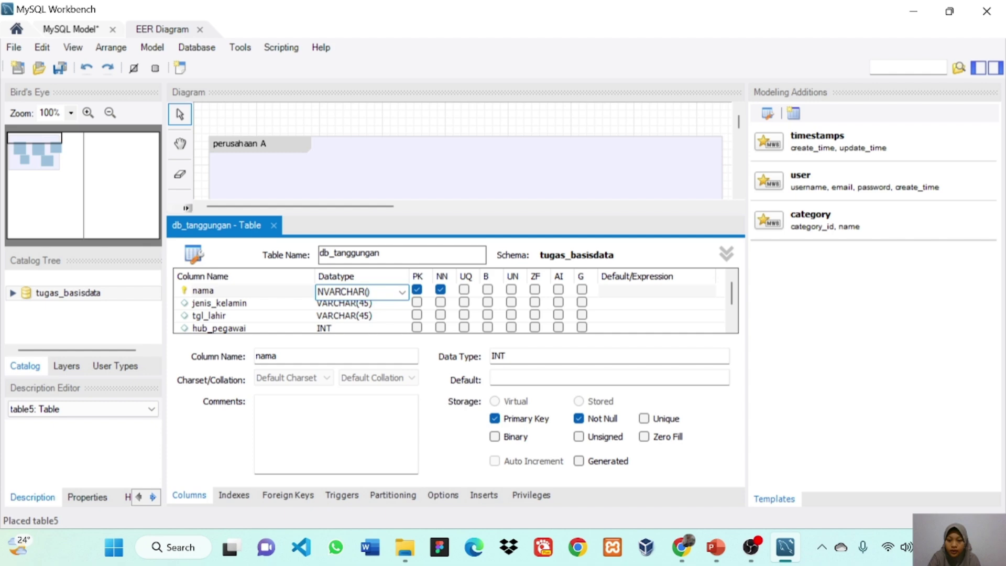
text(45)
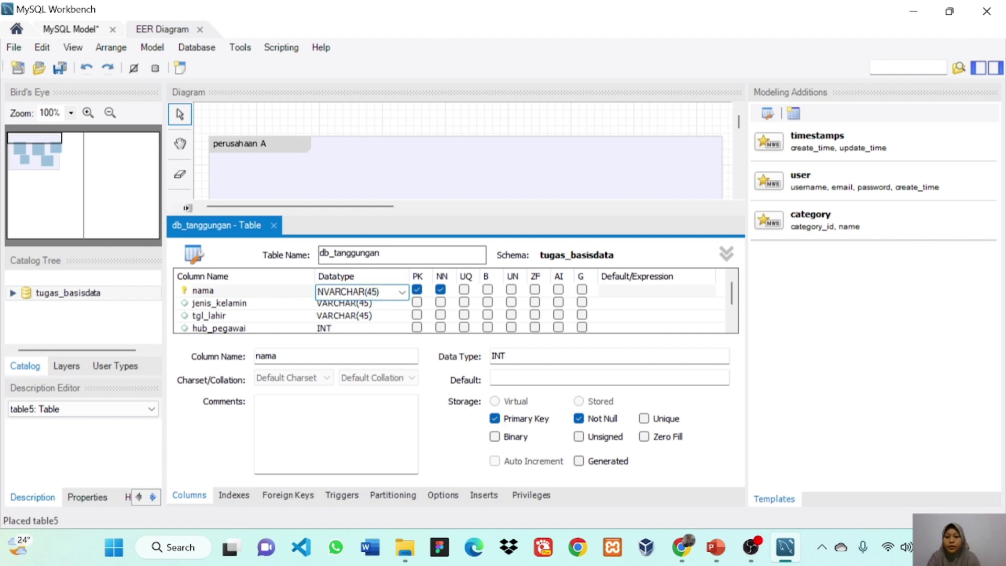
Step: Set the datatype of the hub_pegawai column in db_tanggungan to NVARCHAR(45)
click(353, 316)
click(353, 316)
click(346, 328)
click(346, 329)
click(402, 329)
scroll(376, 309, down, 2)
scroll(375, 307, down, 6)
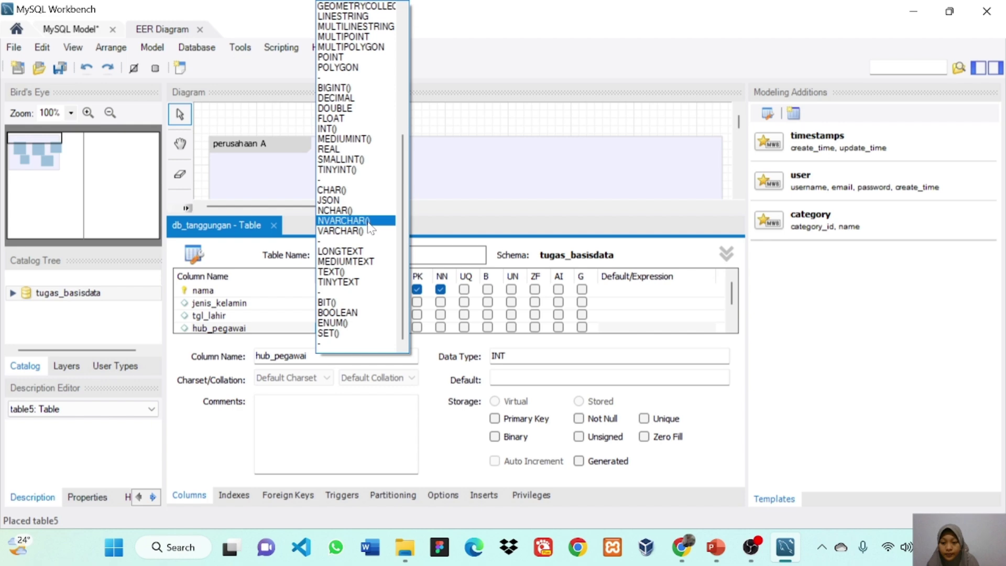
click(368, 222)
text(45)
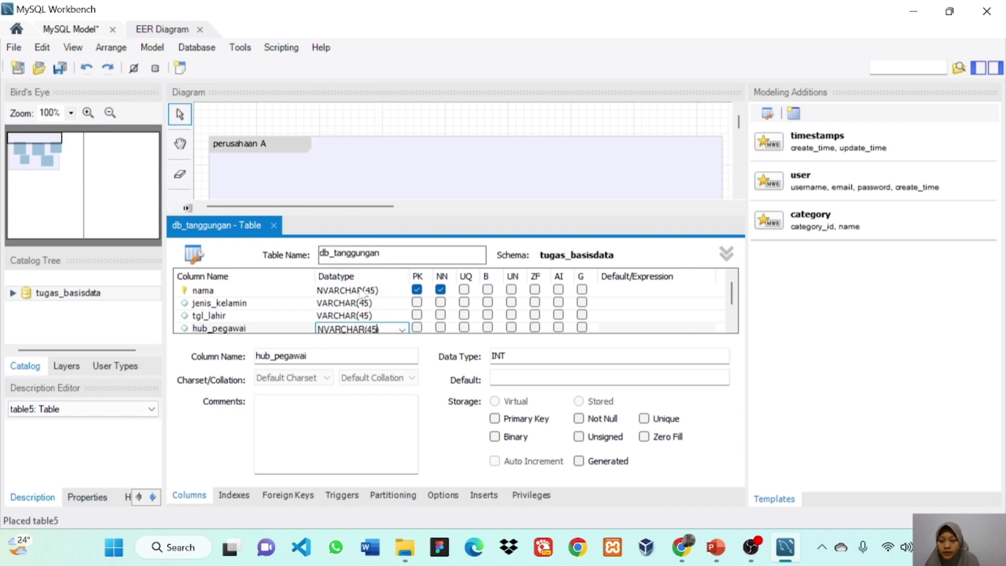
key(Return)
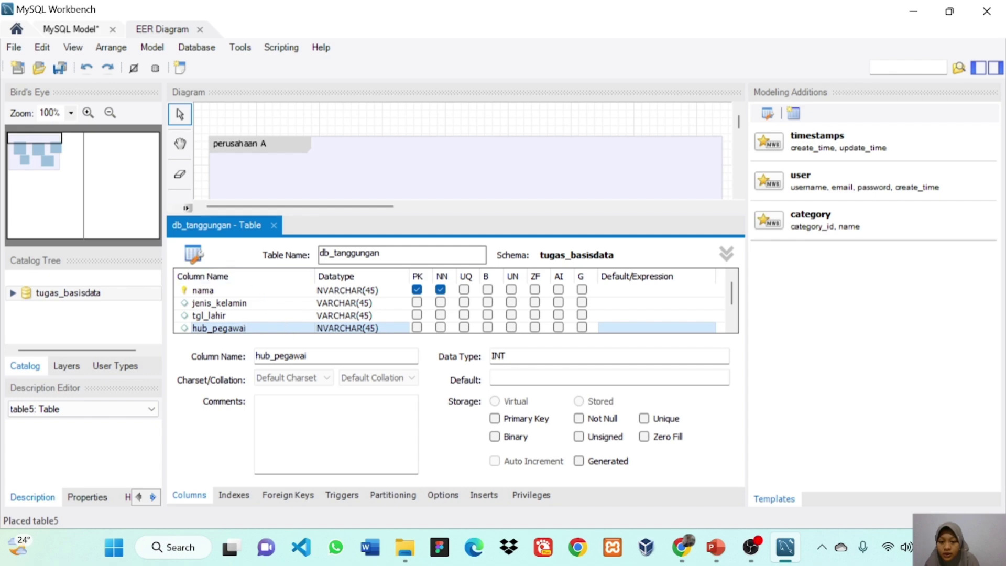
Step: Add an id_tanggungan column below hub_pegawai, marked as primary key and with the INT datatype
drag(729, 291, 744, 346)
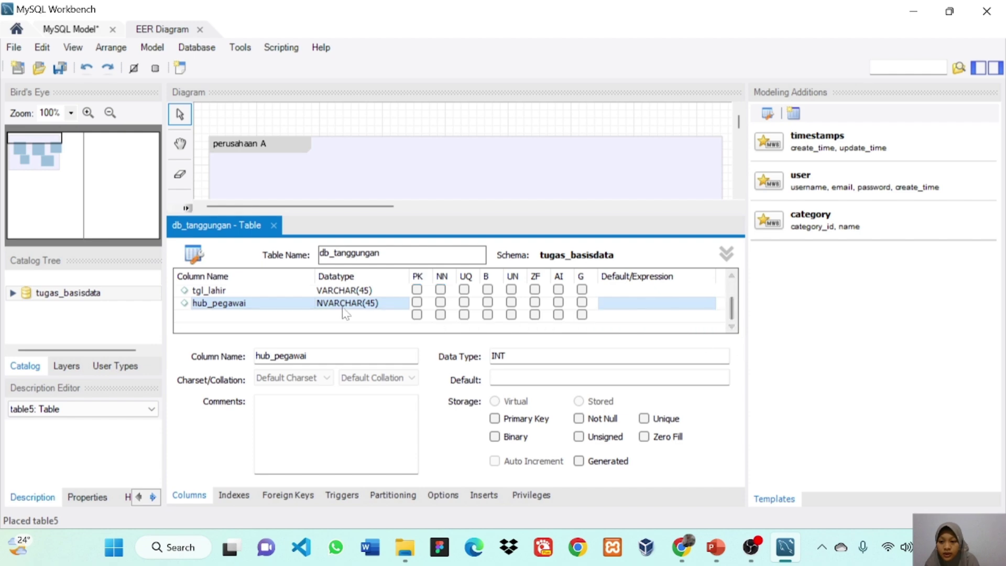
double_click(290, 316)
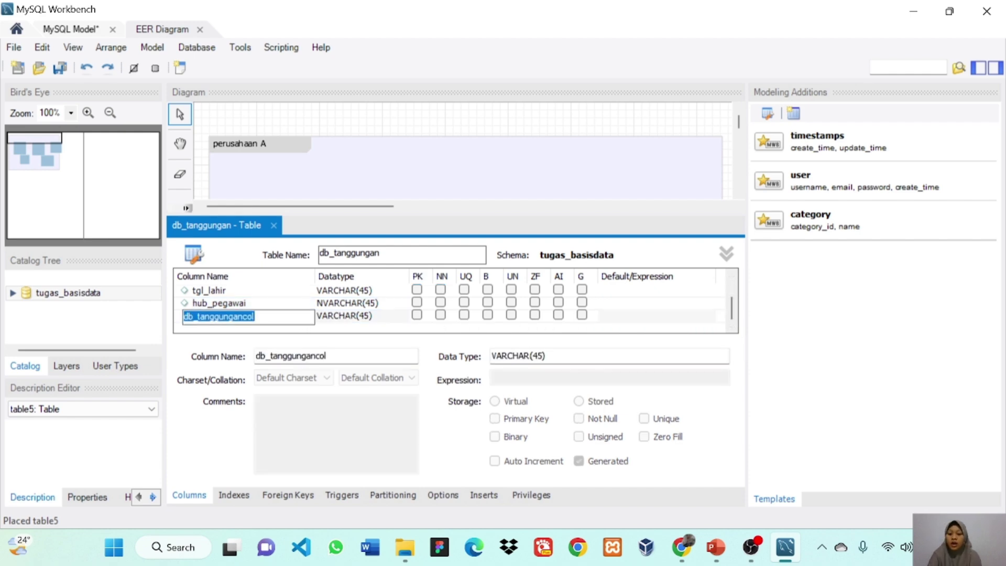
key(BackSpace)
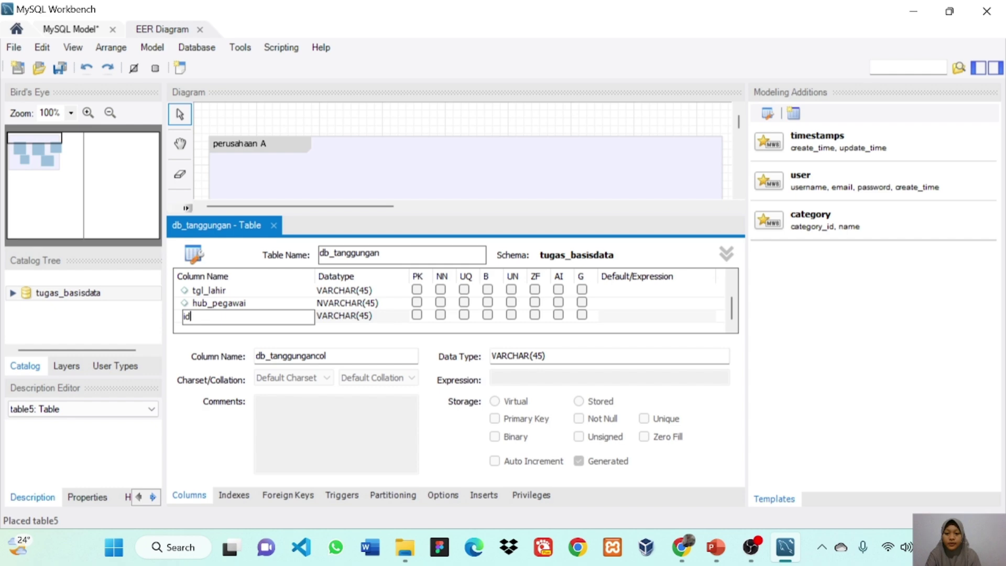
text(_tanggungan)
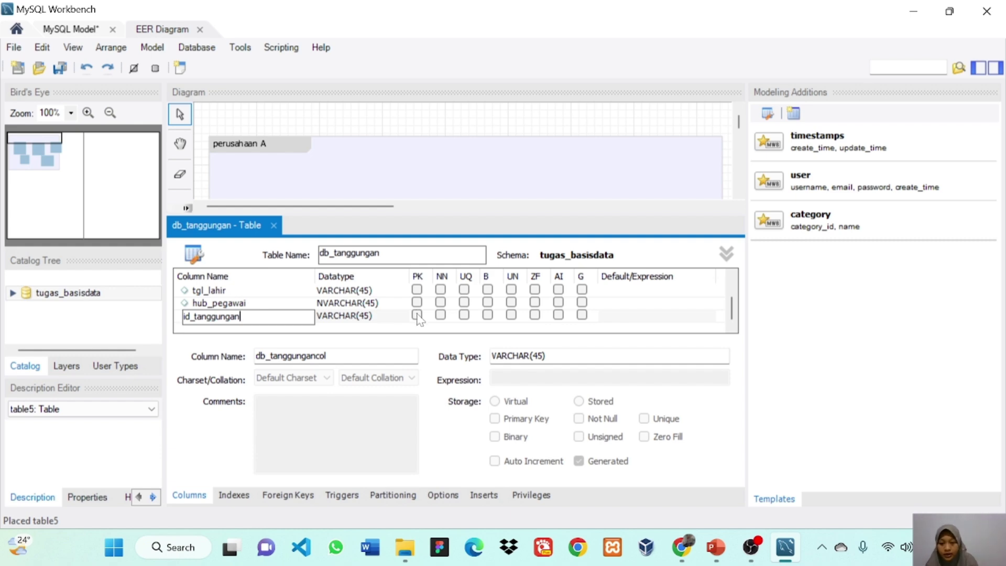
click(417, 316)
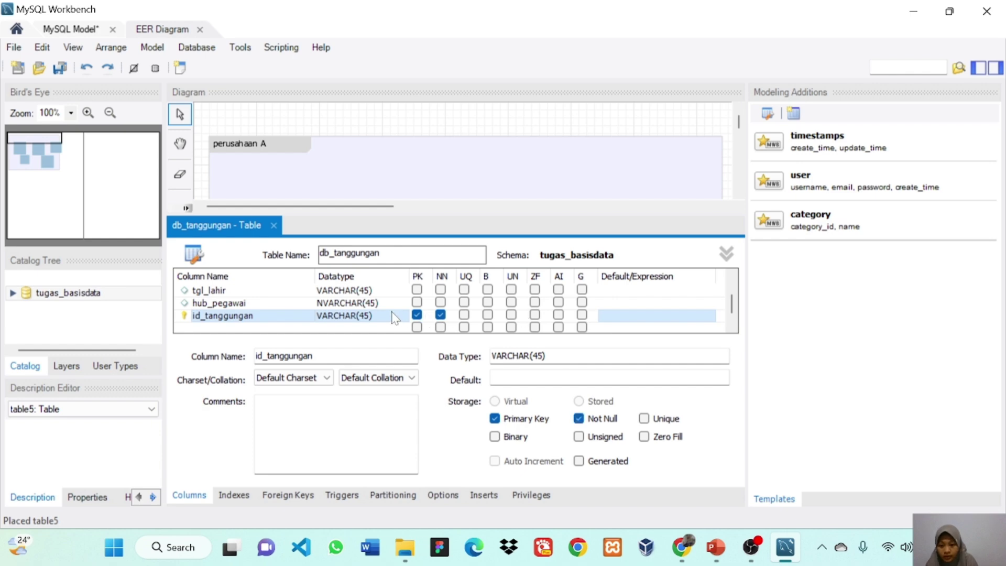
click(394, 317)
click(404, 319)
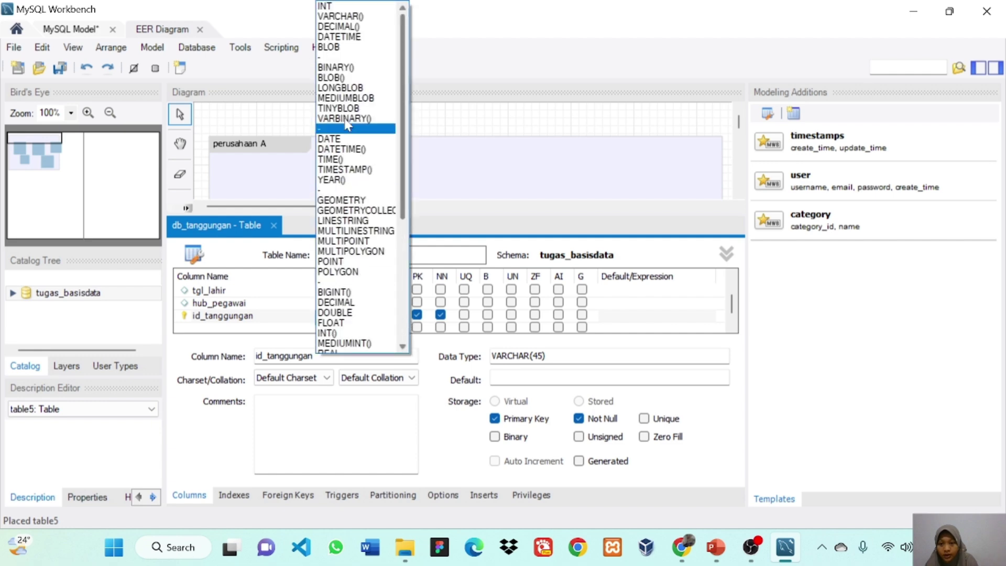
click(360, 6)
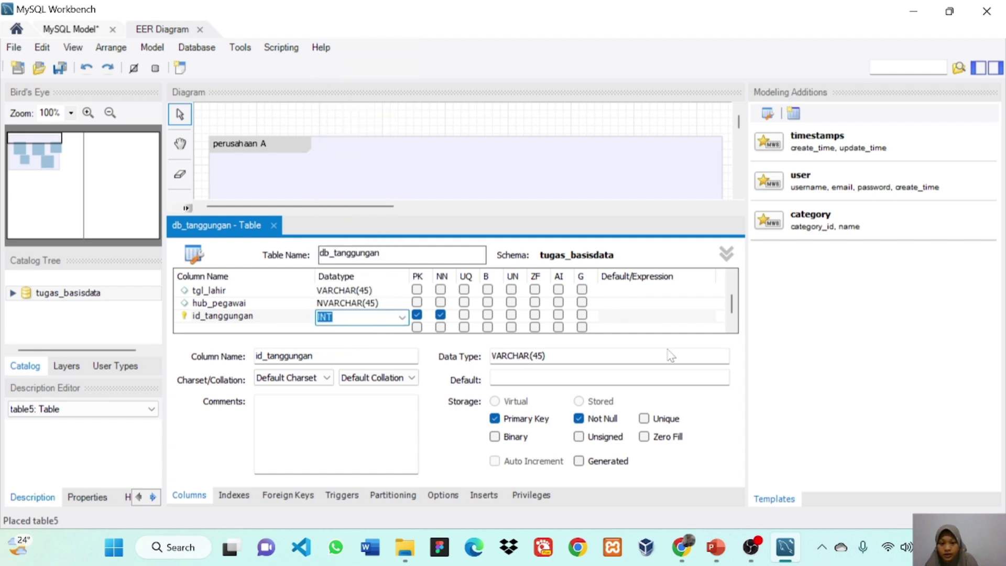
Step: Remove the primary key and not-null settings from the nama column of db_tanggungan
drag(732, 302, 731, 283)
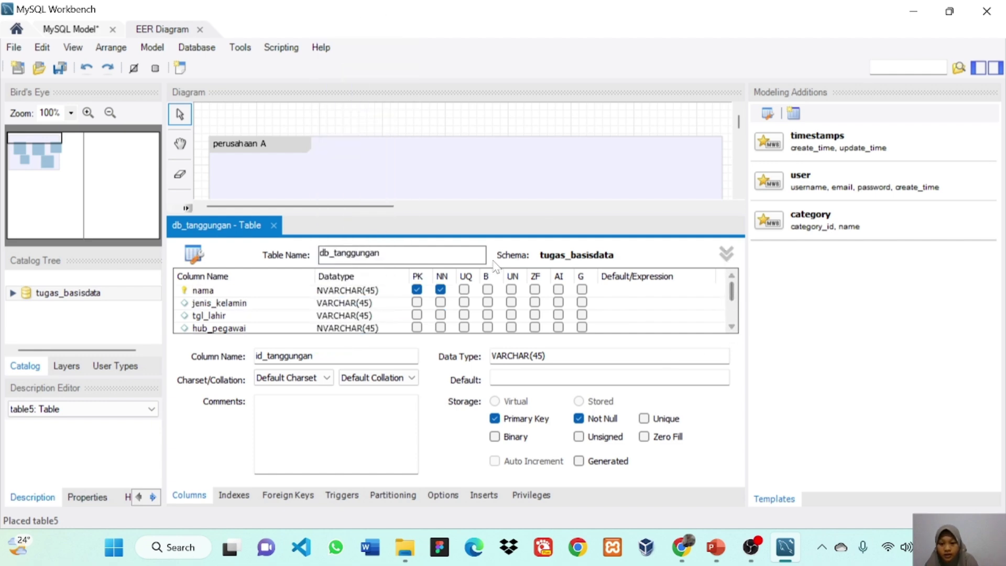
click(416, 289)
click(440, 290)
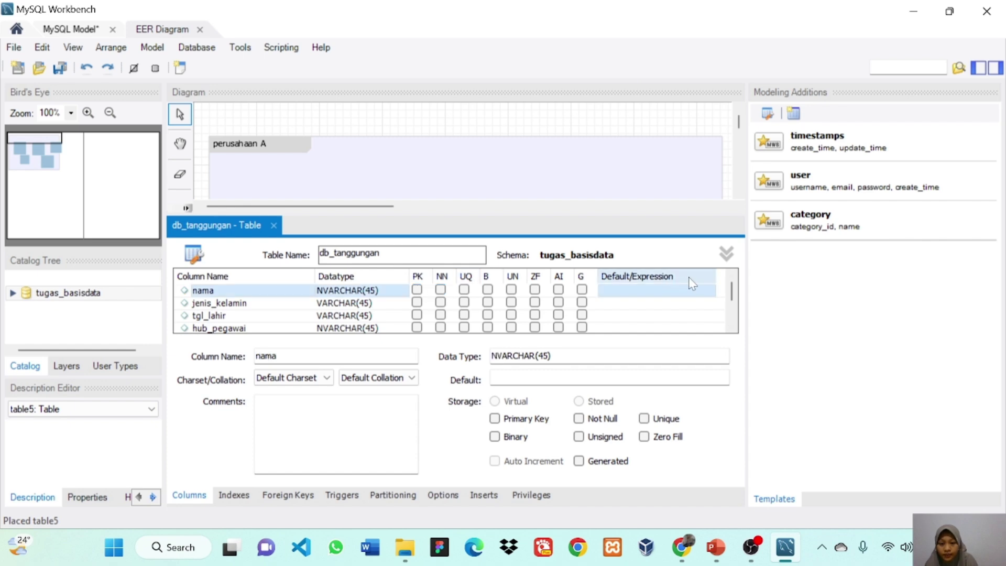
Step: Enable auto increment for the id_tanggungan column and close the db_tanggungan table editor
drag(732, 294, 733, 335)
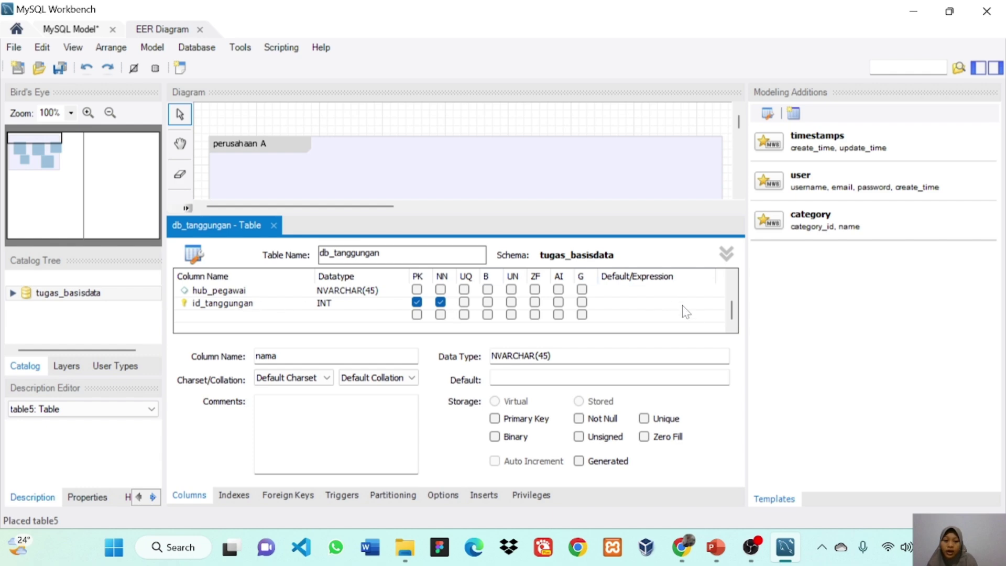
mouse_move(733, 311)
mouse_down()
mouse_move(733, 293)
mouse_move(735, 319)
mouse_up()
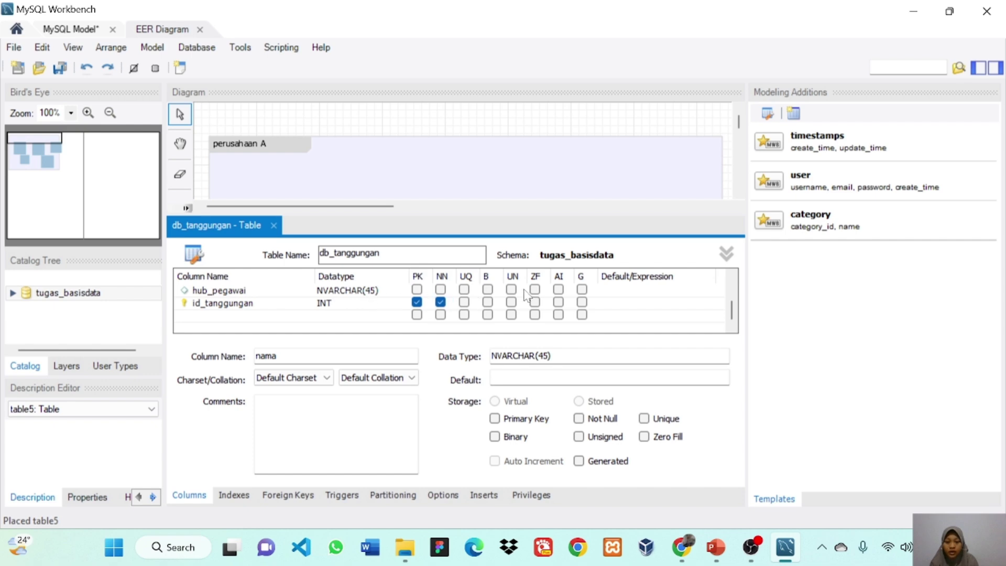
click(558, 302)
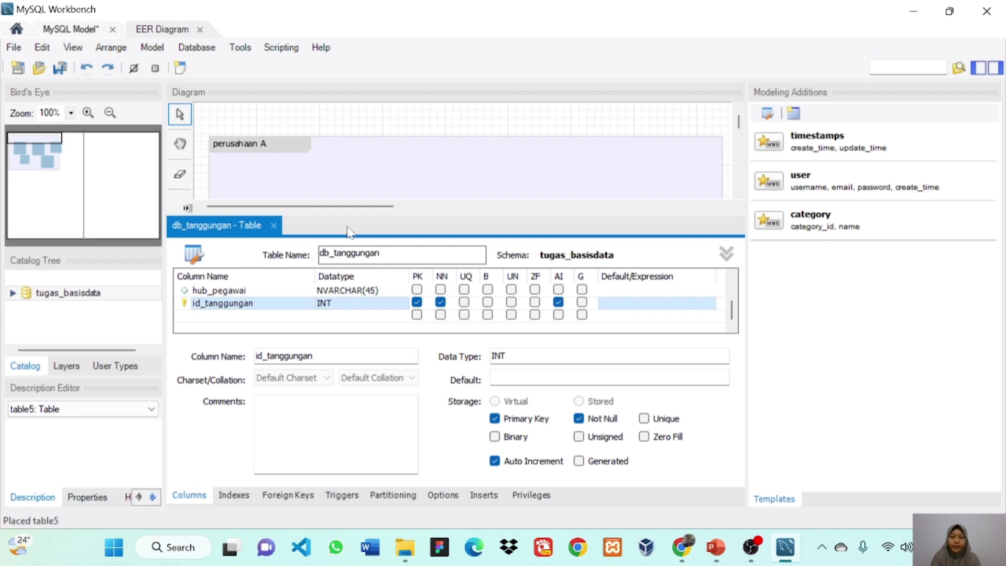
click(274, 226)
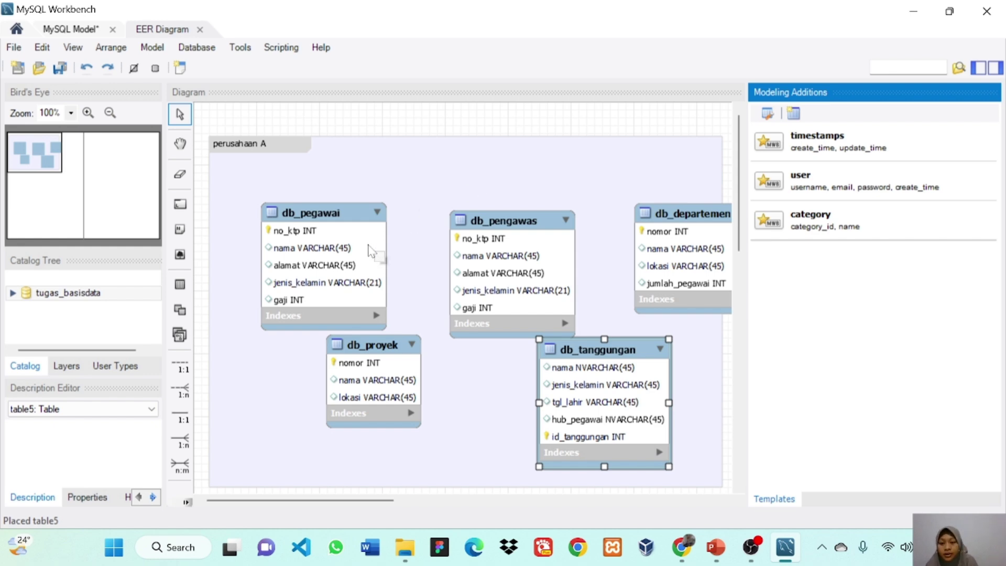
Step: Rearrange the diagram with db_tanggungan at the upper left of the perusahaan A layer, db_pegawai beside it and db_pengawas below db_departemen
drag(344, 261, 476, 220)
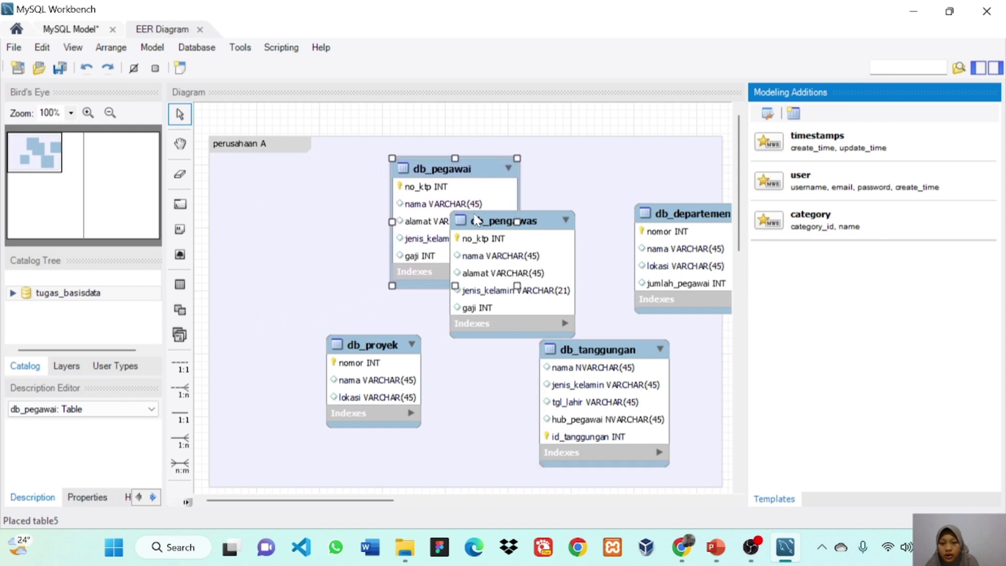
drag(620, 357, 330, 218)
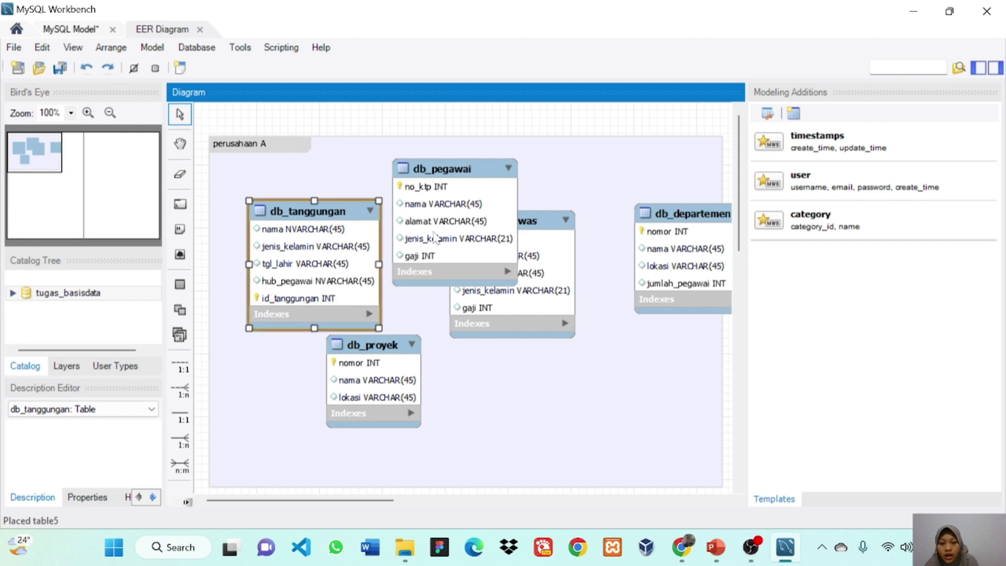
drag(558, 316, 638, 433)
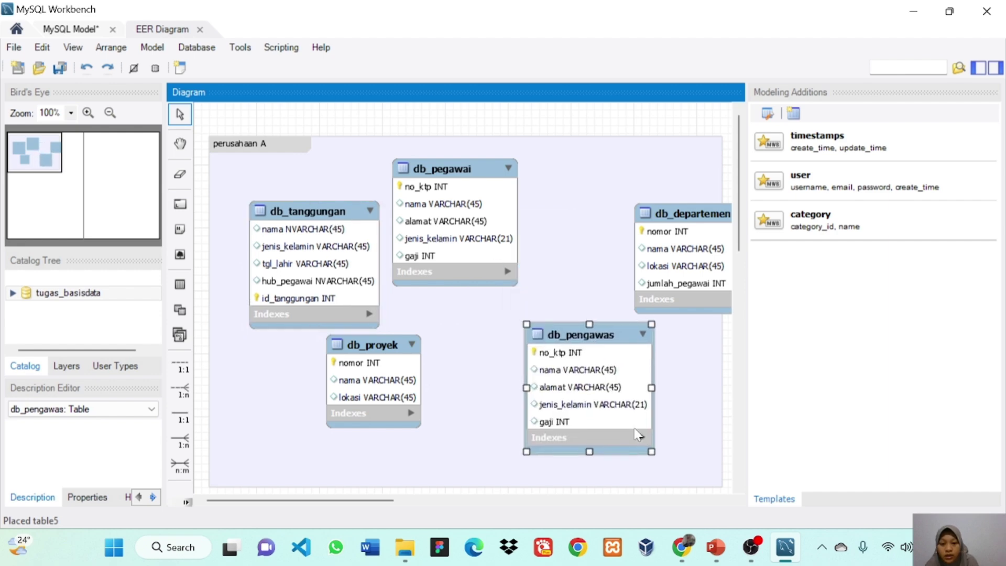
drag(489, 230, 503, 254)
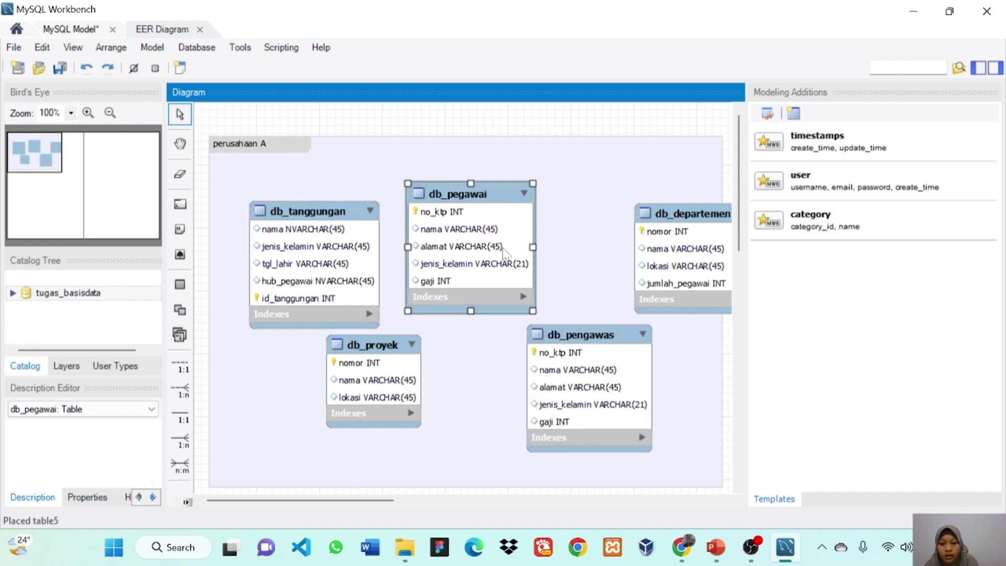
Step: Spread db_tanggungan, db_pegawai and db_pengawas along an upper row of the perusahaan A layer, in that order
drag(339, 227, 317, 205)
drag(474, 226, 483, 222)
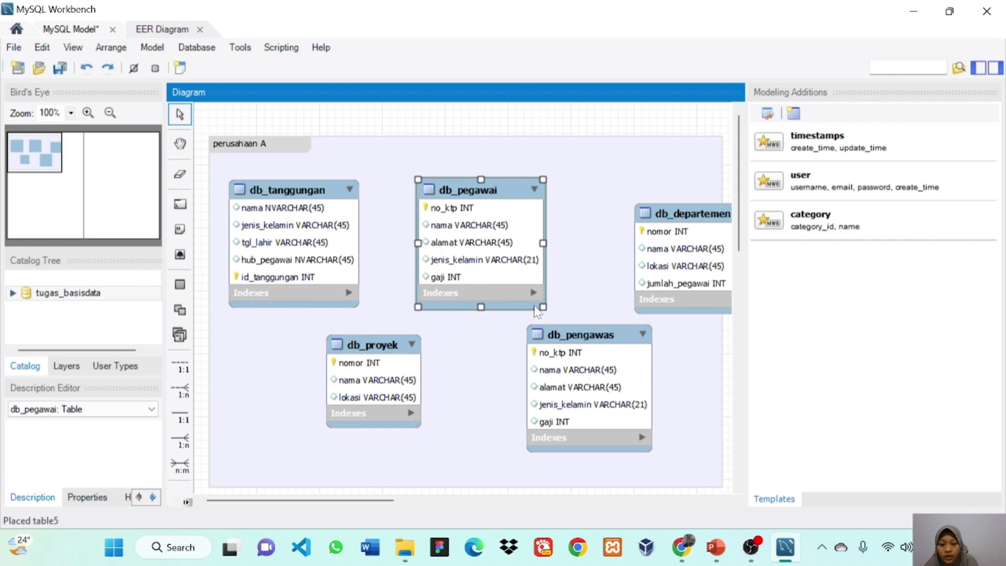
drag(624, 367, 679, 228)
double_click(679, 229)
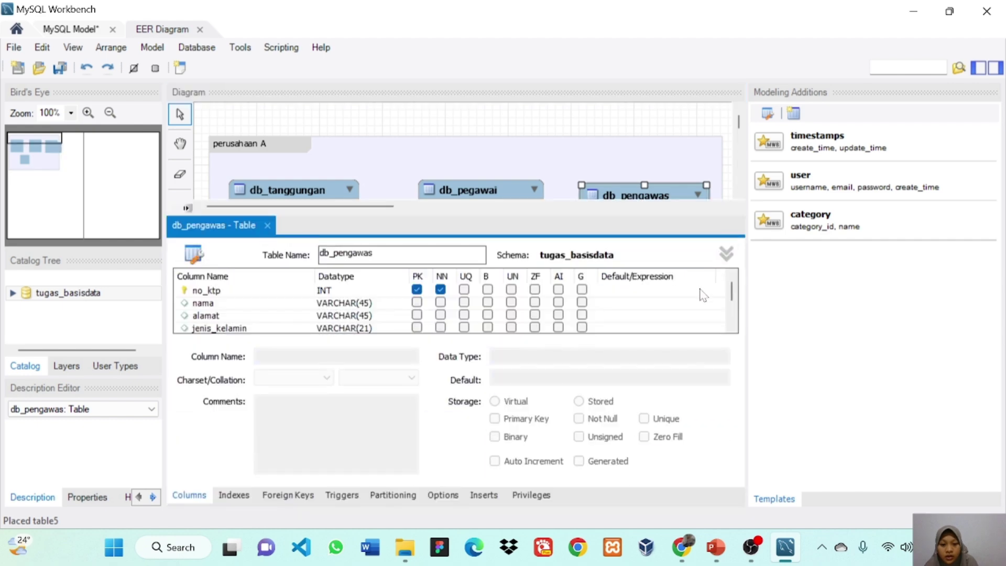
click(686, 160)
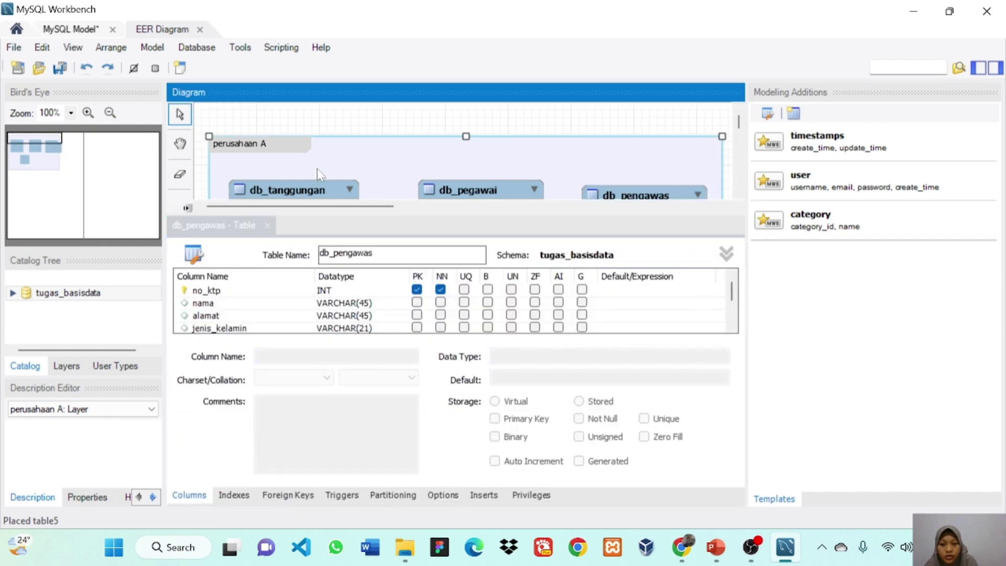
click(269, 226)
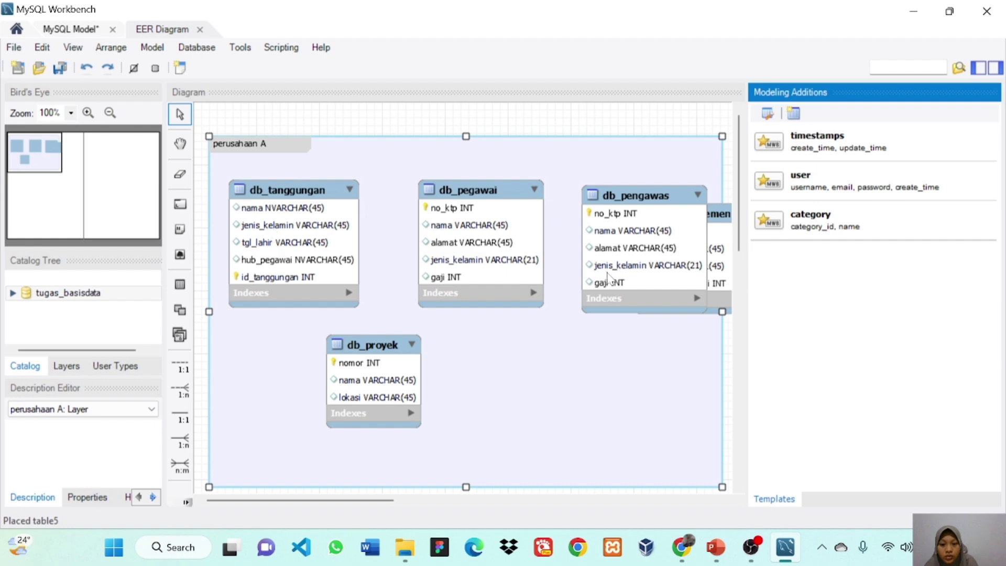
Step: Arrange db_departemen and db_proyek as a lower row in the perusahaan A layer, with db_departemen first
drag(720, 255, 479, 400)
drag(386, 381, 618, 391)
drag(499, 394, 422, 399)
drag(614, 390, 582, 403)
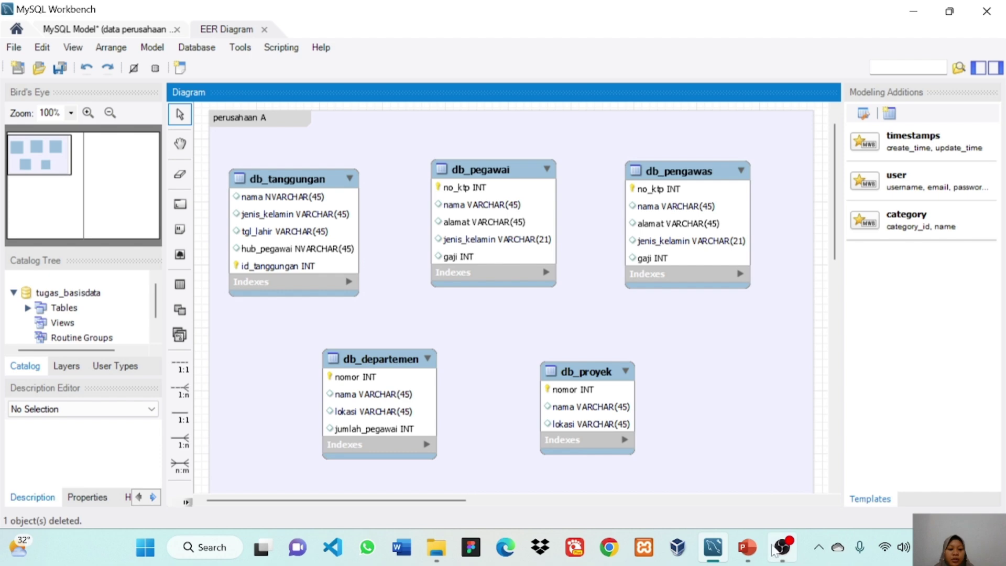
Step: Consult the RELASI slide in PowerPoint and name db_pegawai's foreign key column for db_pengawas no_ktp_pengawas in MySQL Workbench
click(747, 546)
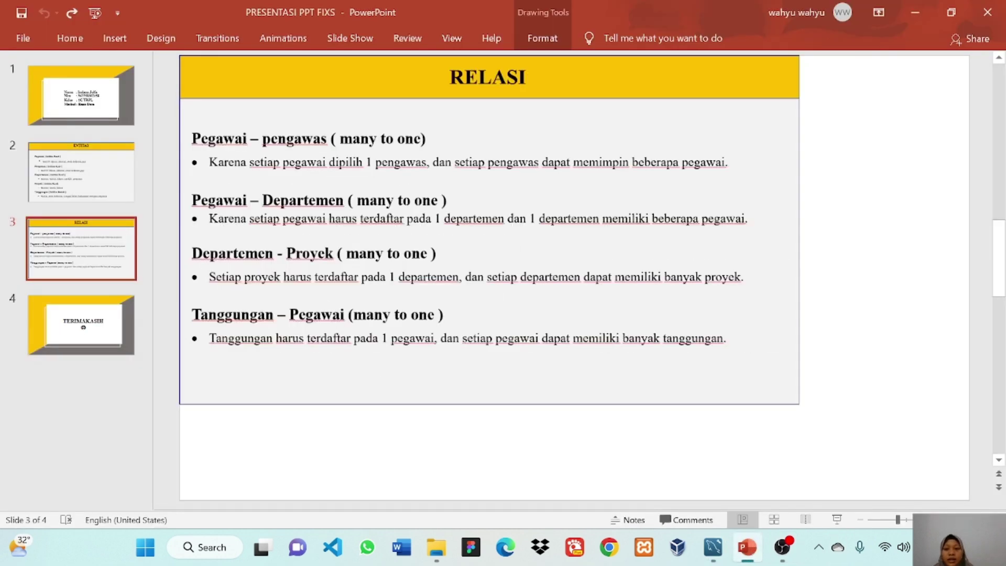
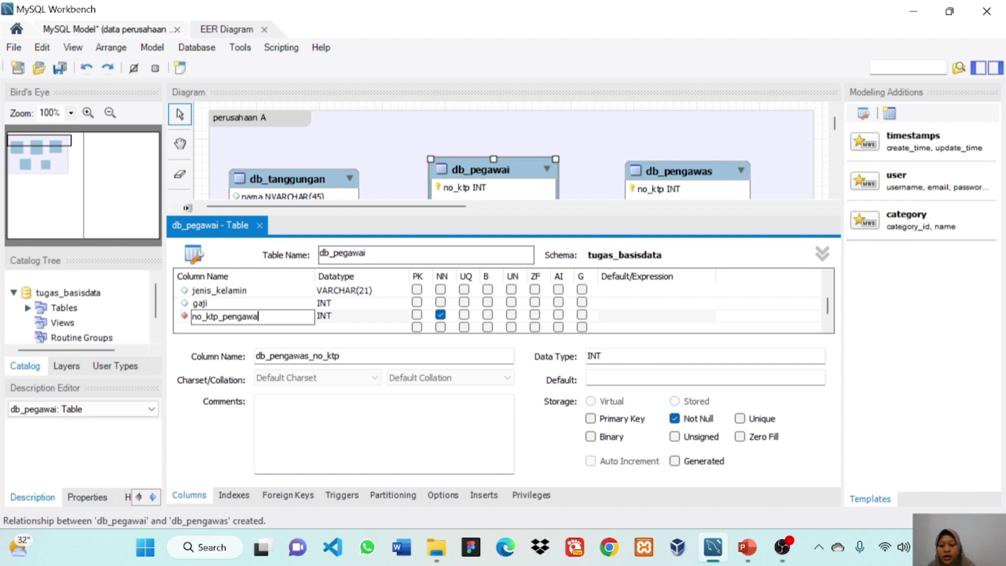
key(Tab)
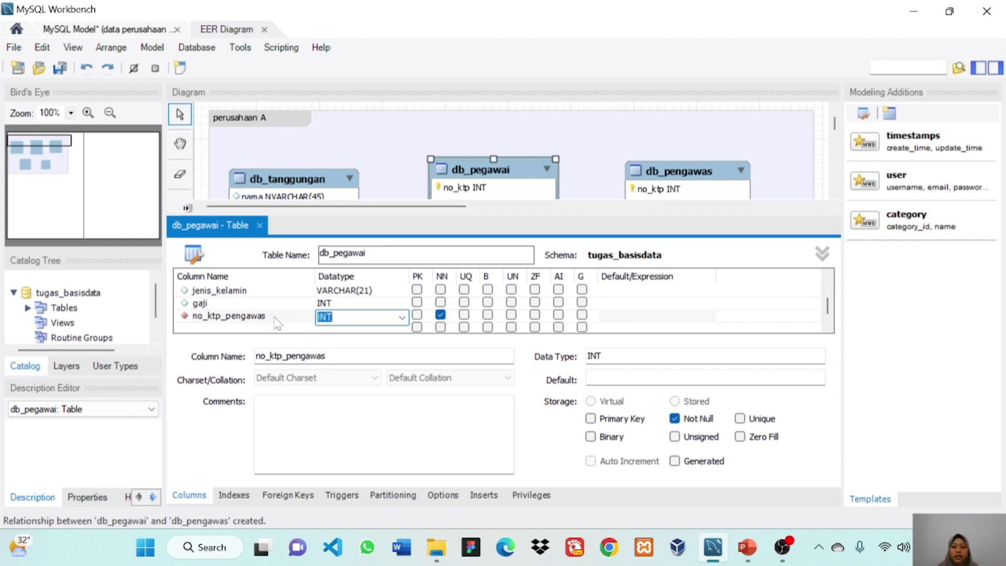
Step: Check which columns db_pegawai's primary and foreign key indexes use, and close the table editor
click(233, 494)
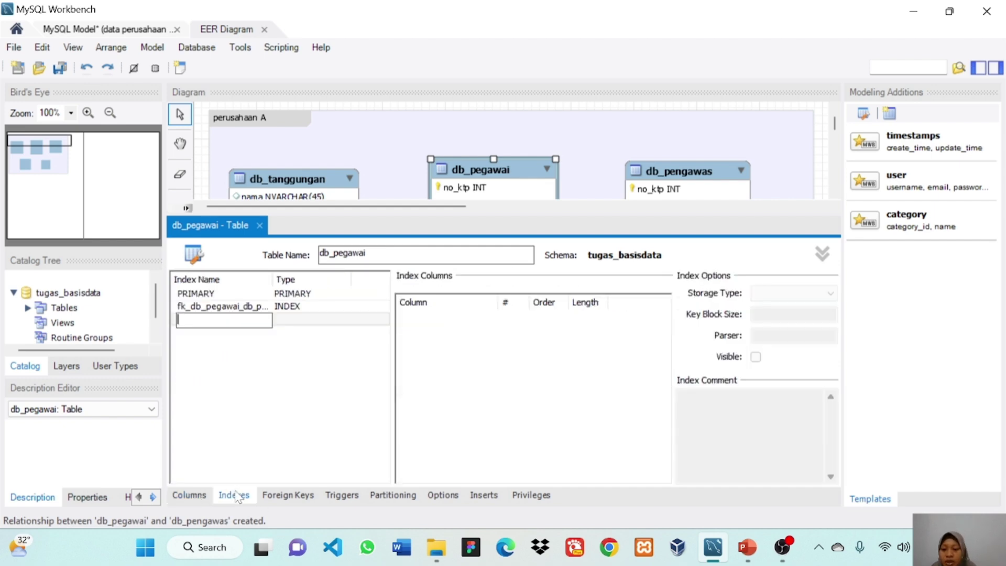
click(237, 295)
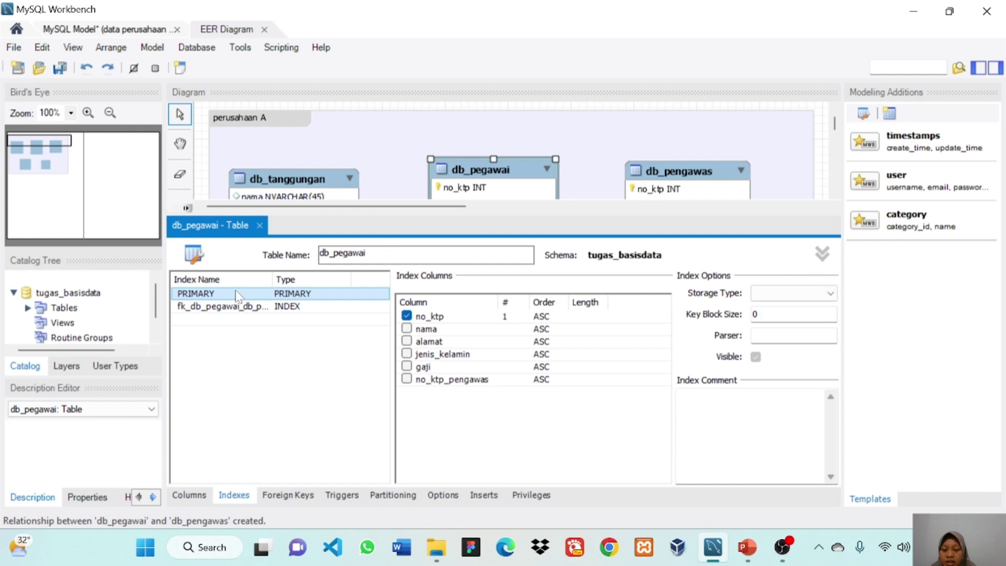
click(230, 309)
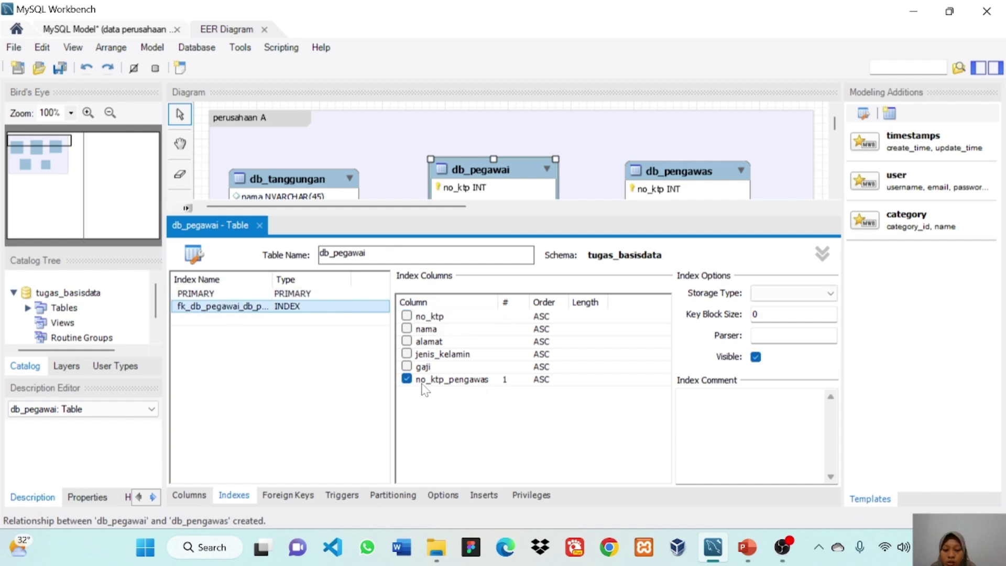
click(259, 225)
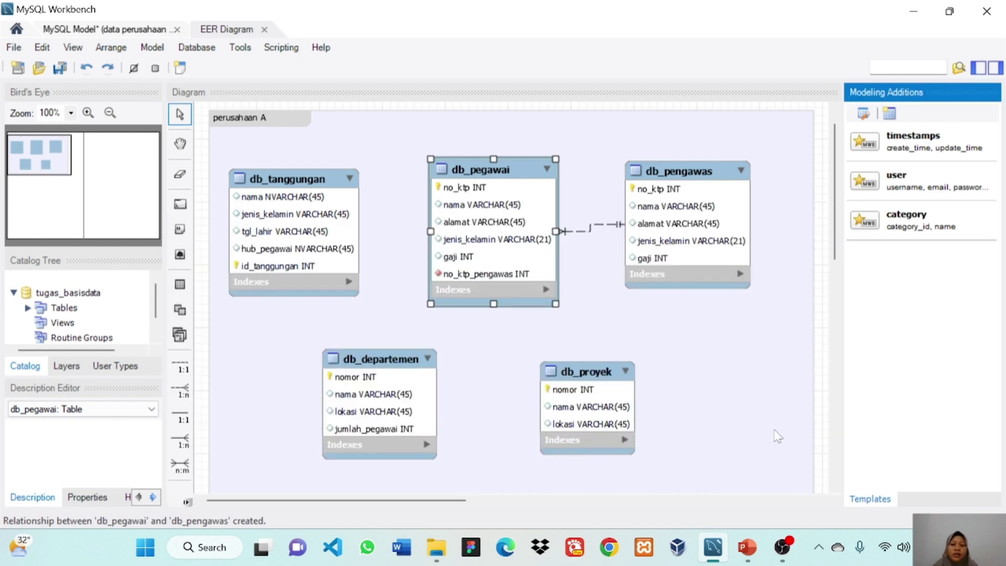
Step: Consult the RELASI slide in PowerPoint, return to MySQL Workbench and create a 1:n non-identifying relationship from db_pegawai to db_departemen
click(747, 546)
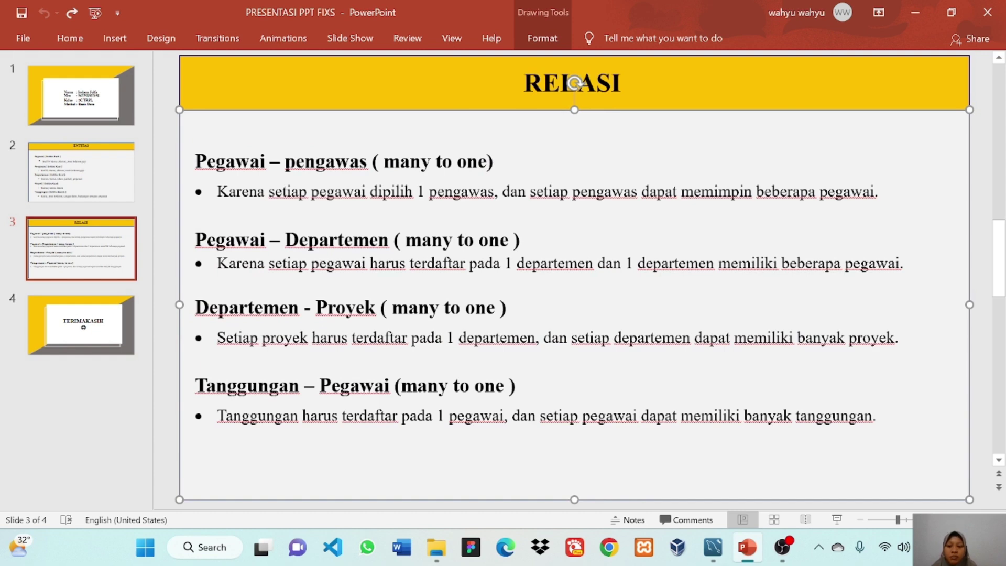
click(713, 547)
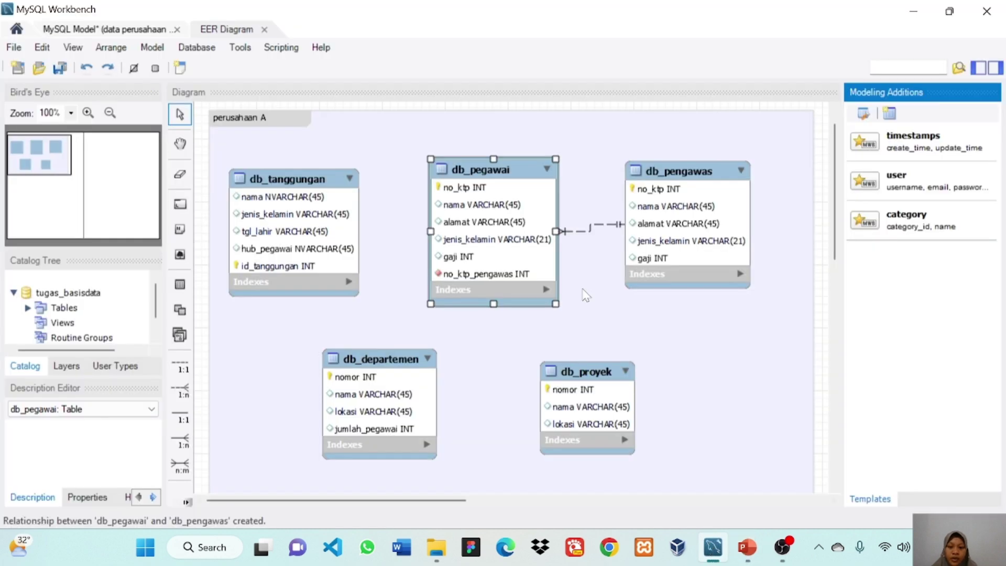
click(178, 392)
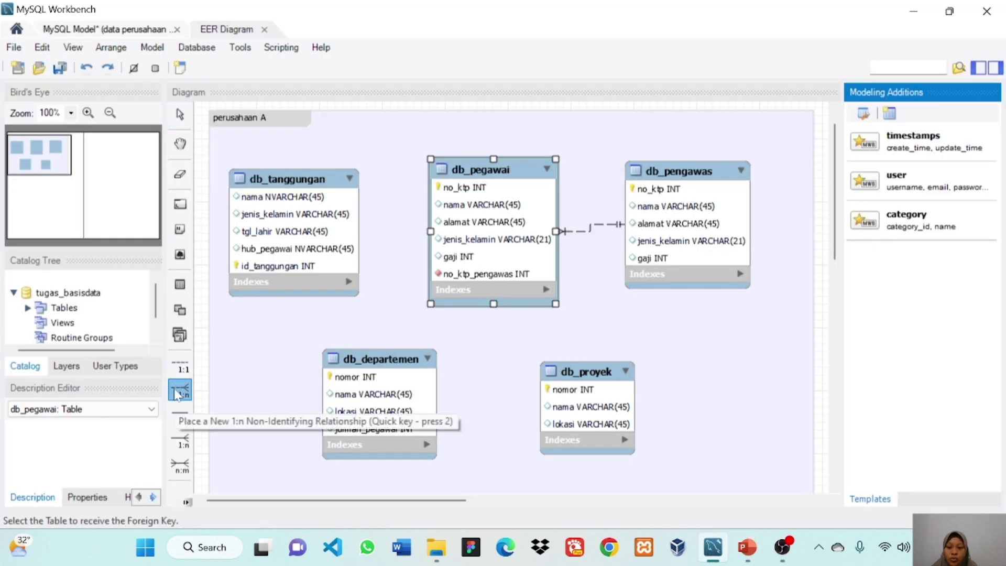
click(458, 250)
click(381, 421)
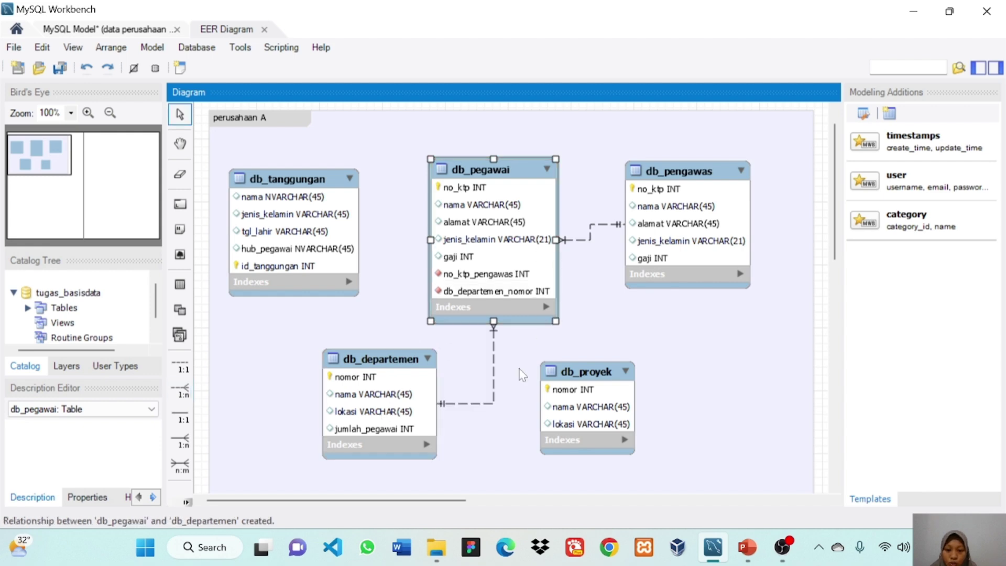
Step: Rename the db_departemen_nomor foreign key column of db_pegawai to nomor_departemen
double_click(477, 294)
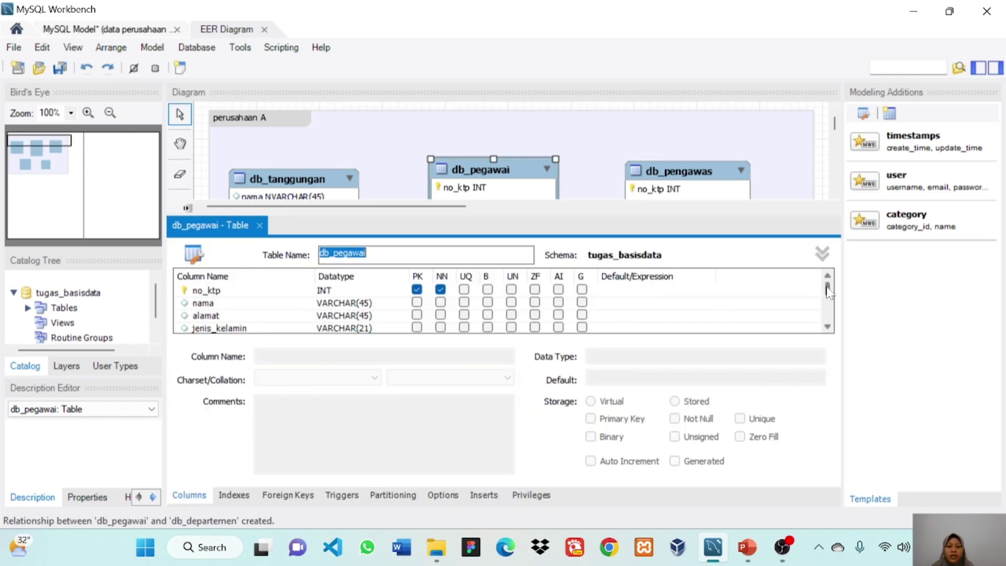
scroll(827, 292, down, 3)
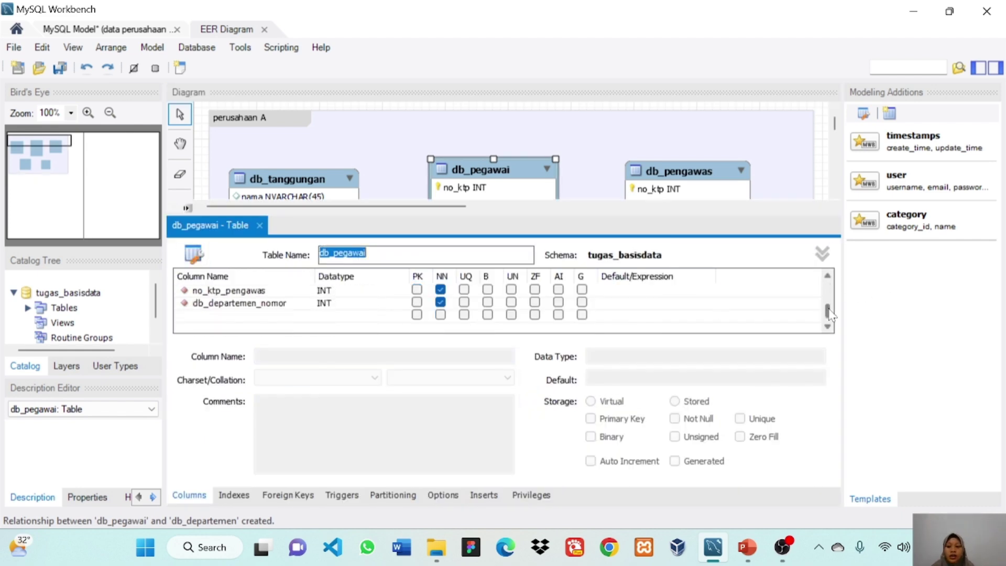
click(298, 304)
double_click(298, 305)
text(no)
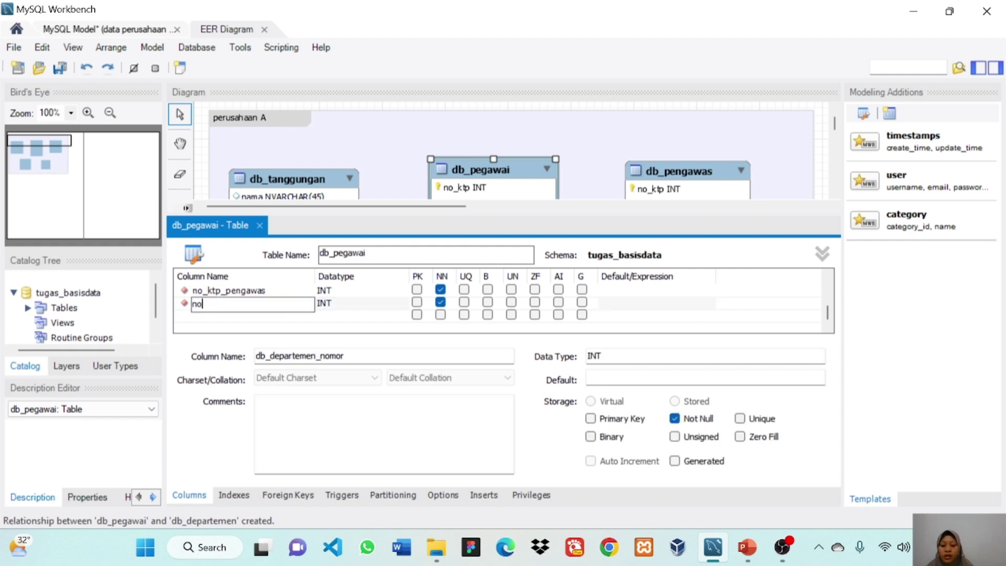
text(mor_departe)
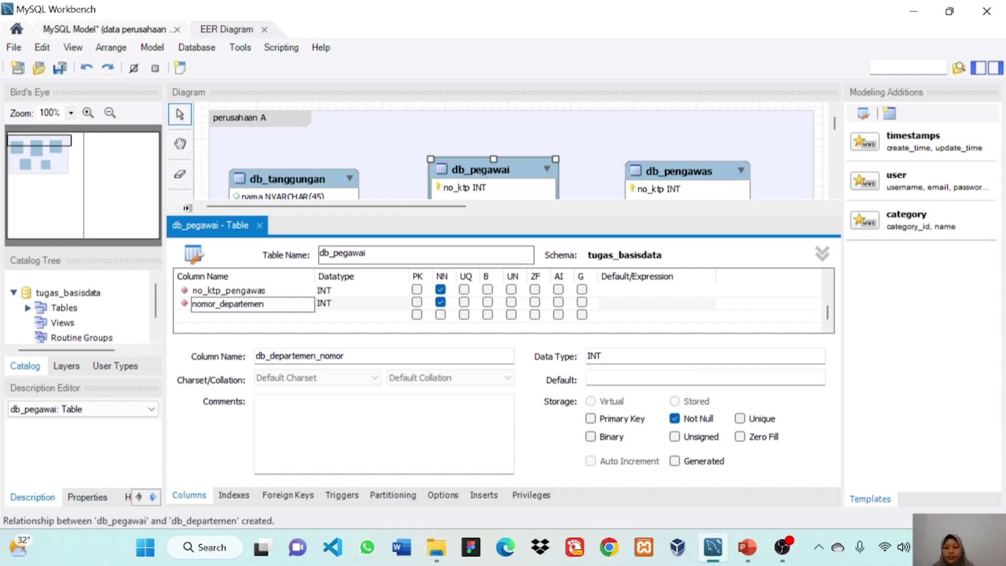
text(men)
key(Tab)
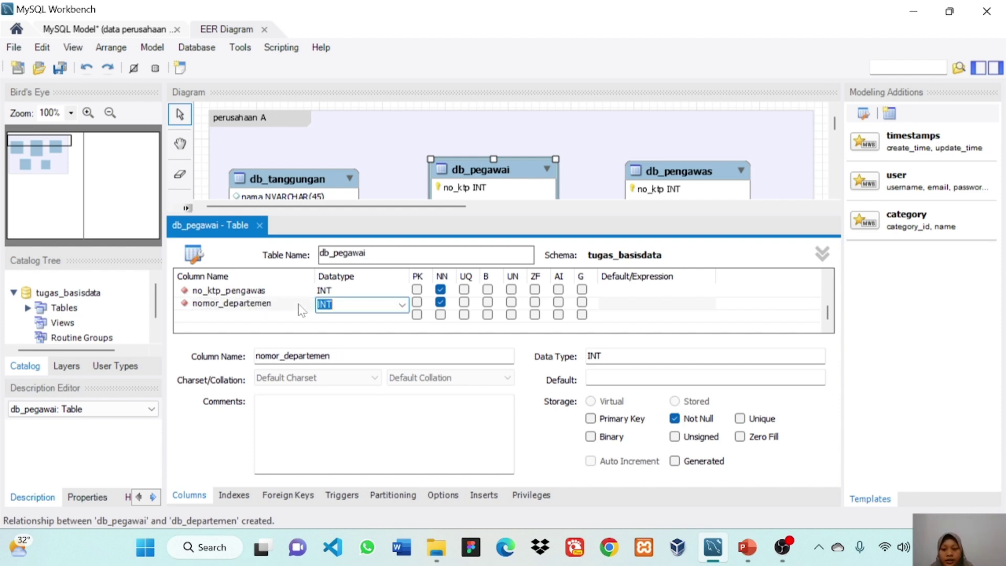
Step: Inspect the columns of db_pegawai's primary index and both foreign key indexes, and close the table editor
click(237, 495)
click(212, 294)
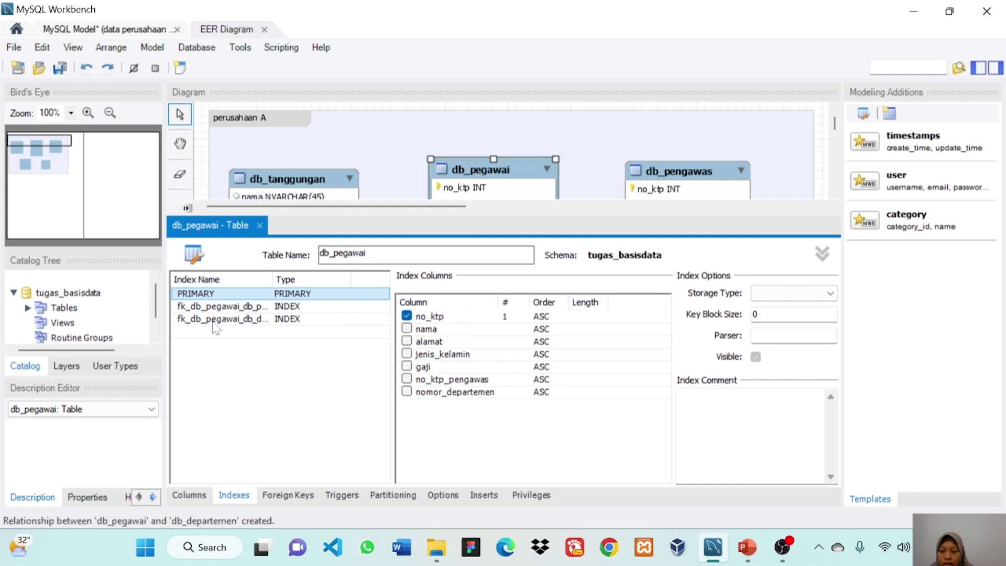
click(214, 306)
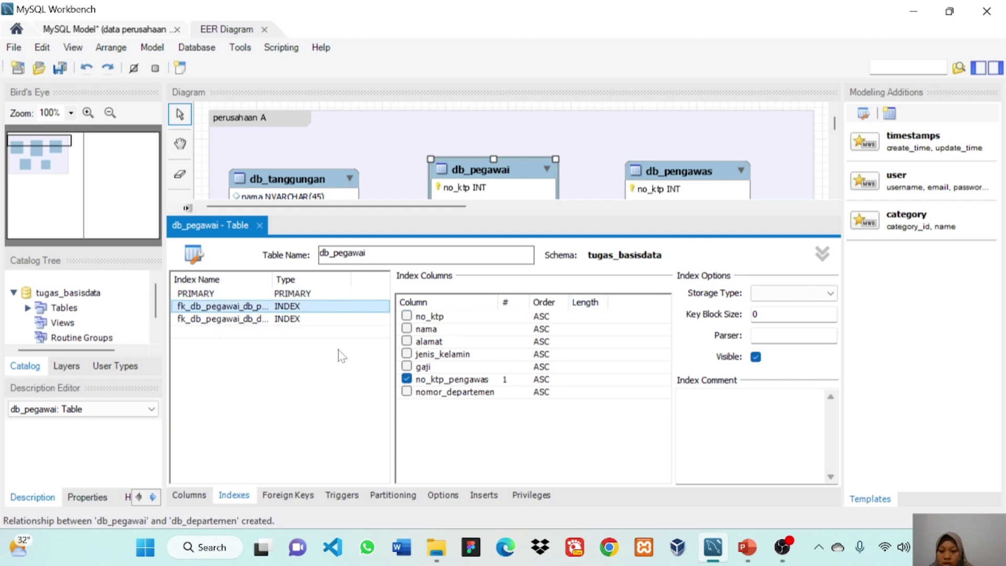
click(228, 321)
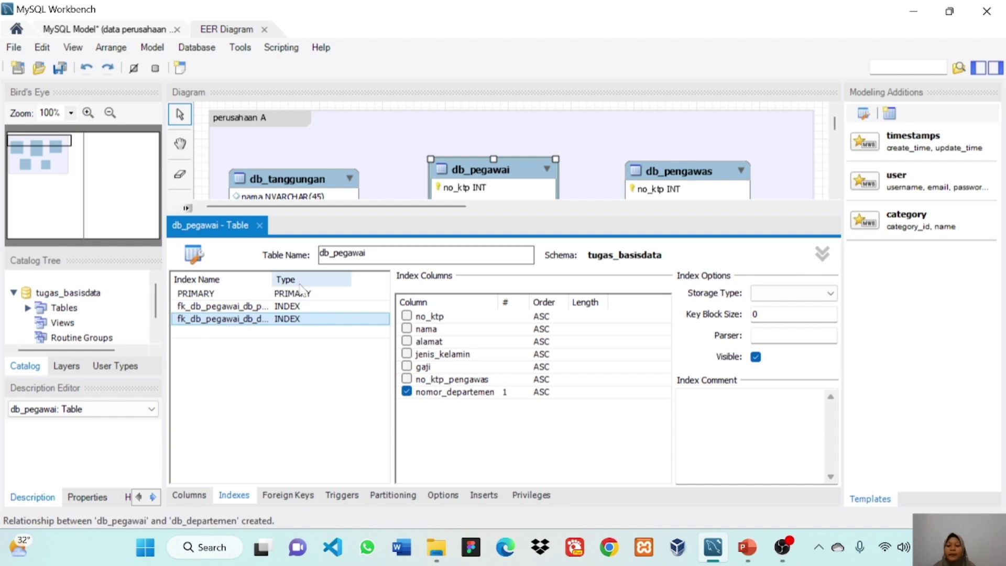
click(259, 226)
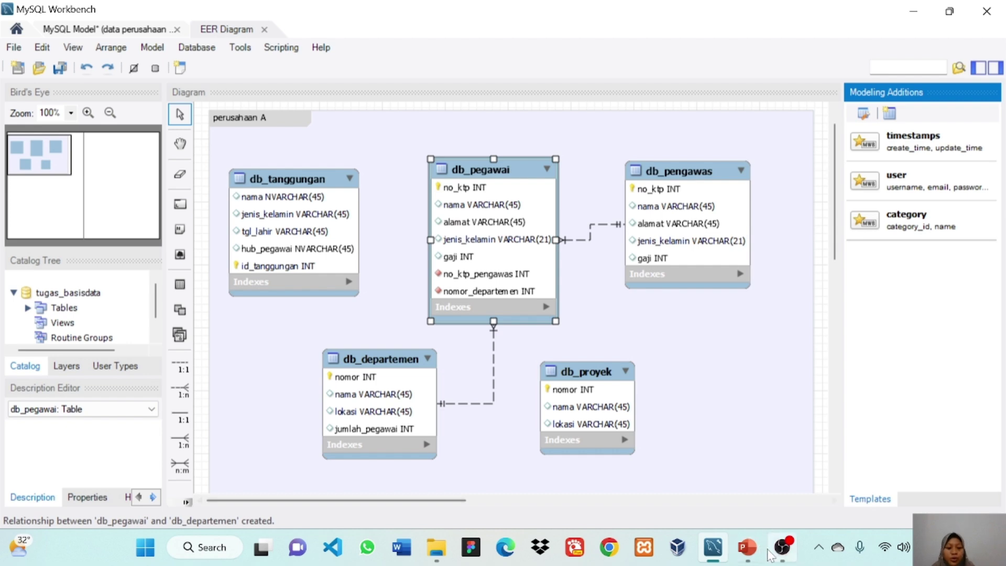
Step: Review the Departemen - Proyek relation on the RELASI slide in PowerPoint and return to MySQL Workbench
click(750, 550)
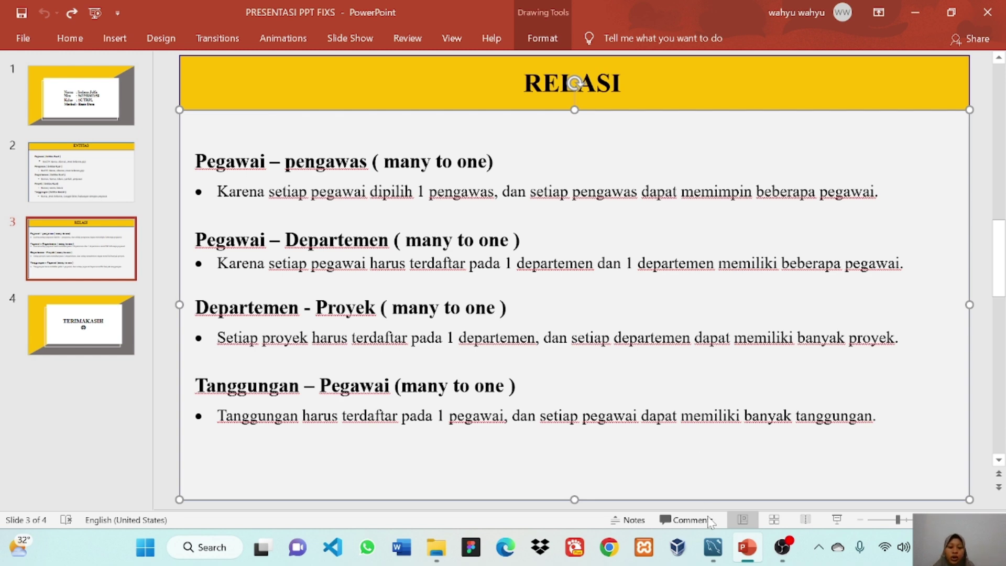
click(713, 547)
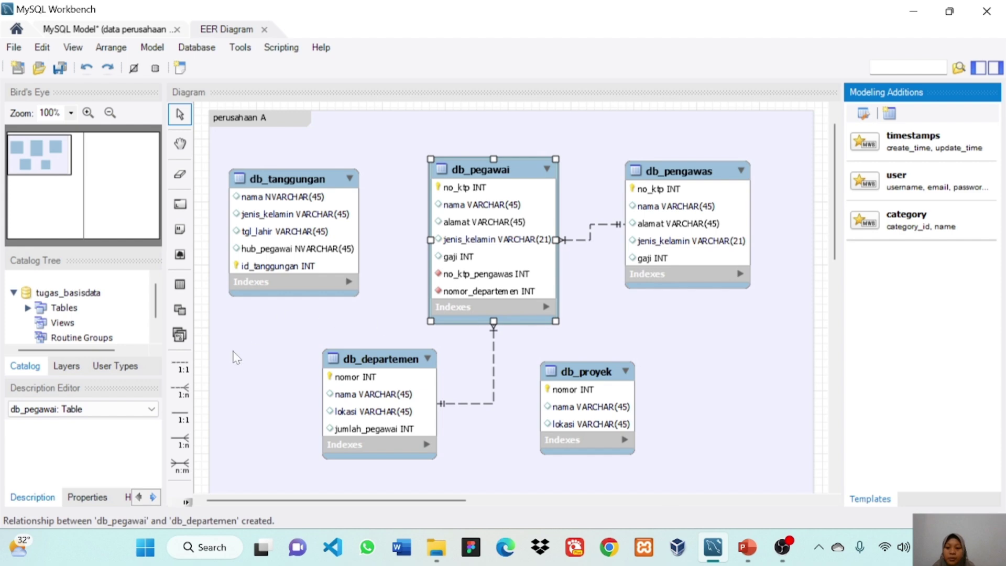
click(187, 396)
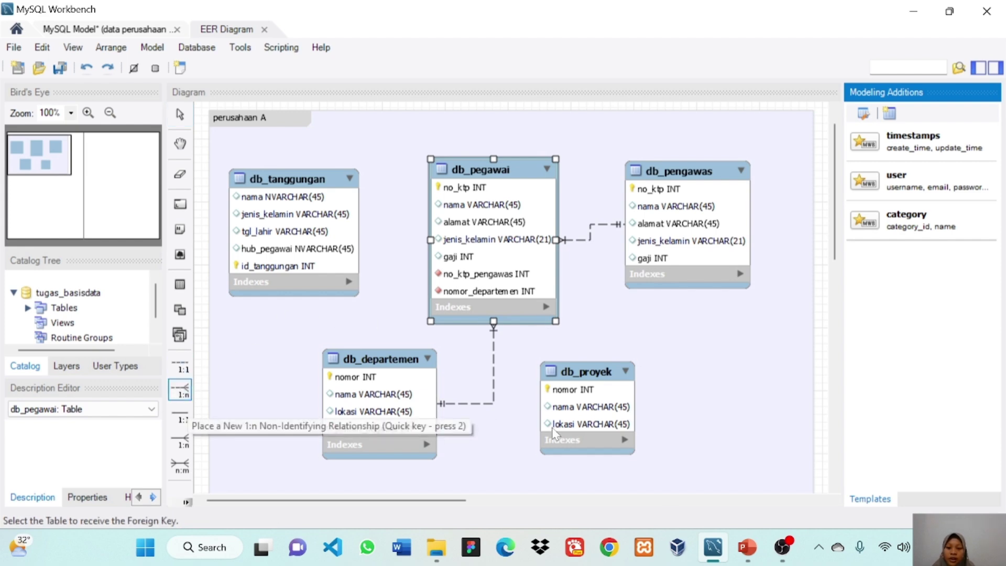
double_click(595, 430)
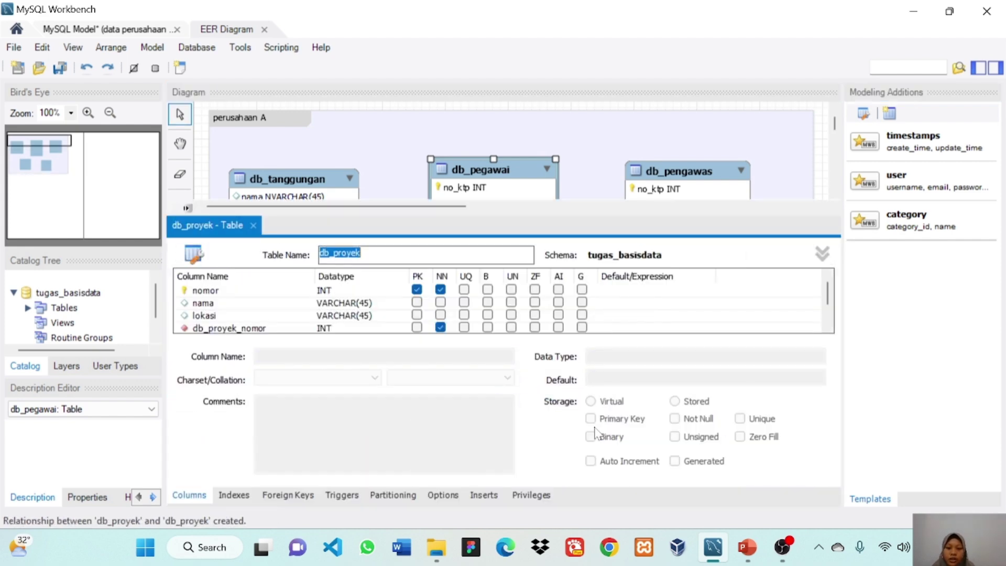
click(253, 227)
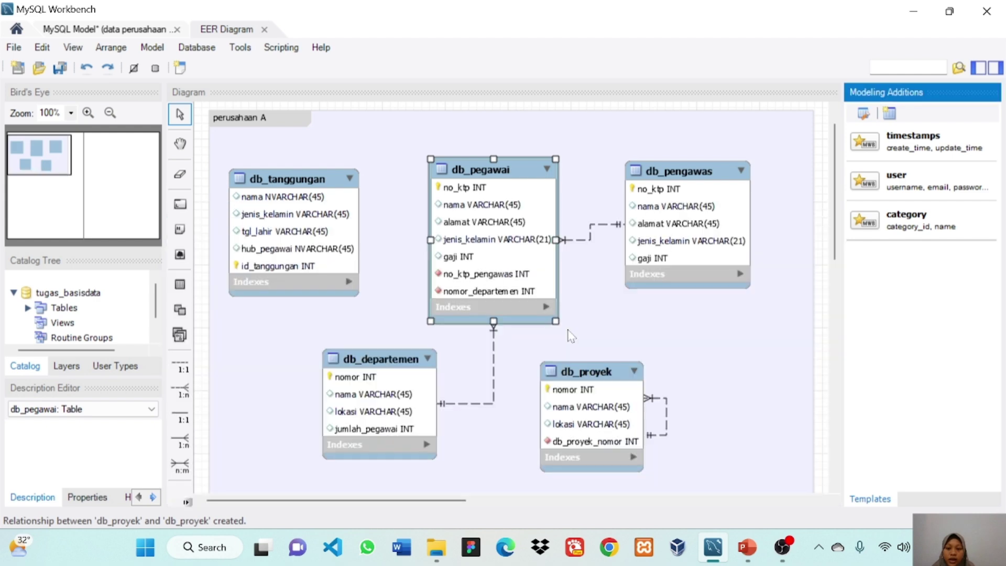
right_click(669, 417)
click(705, 498)
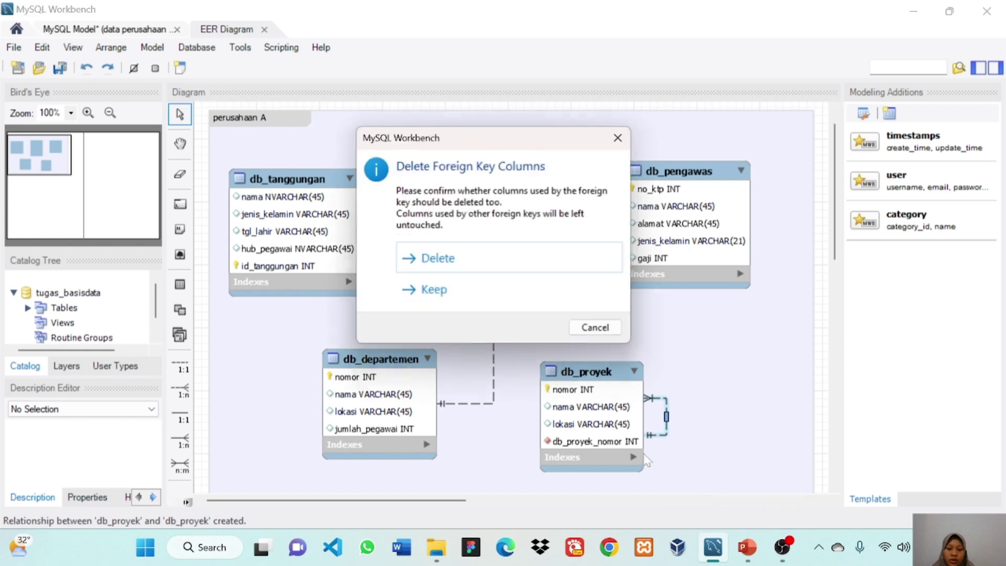
click(446, 259)
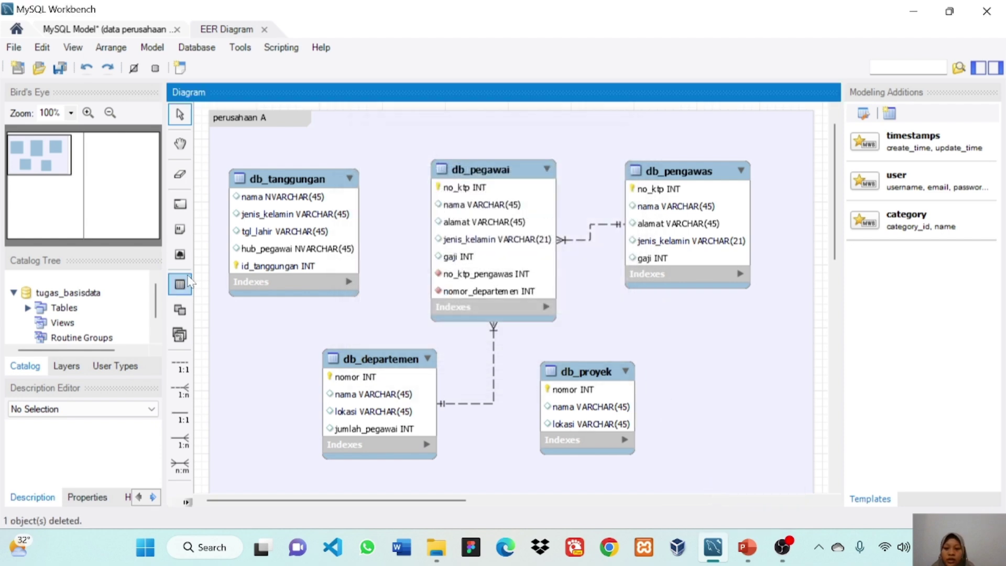
Step: Create a 1:n non-identifying relationship with db_proyek receiving the foreign key and db_departemen as the referenced table
click(185, 391)
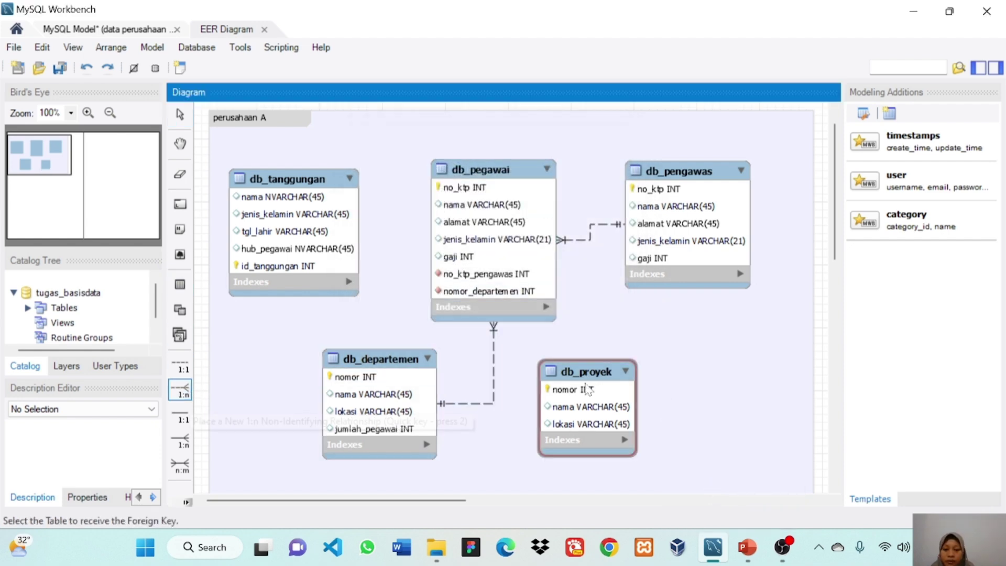
click(585, 393)
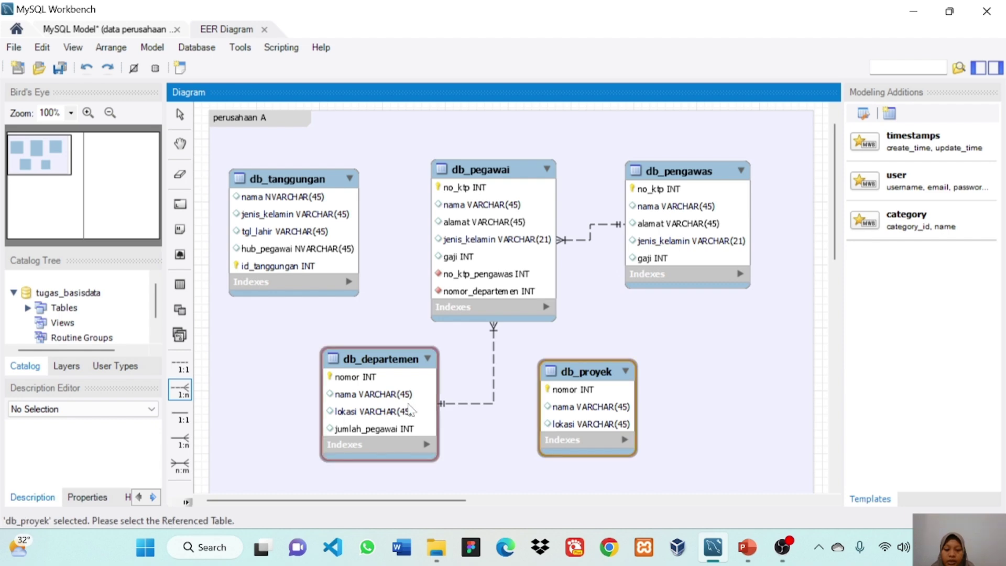
click(409, 410)
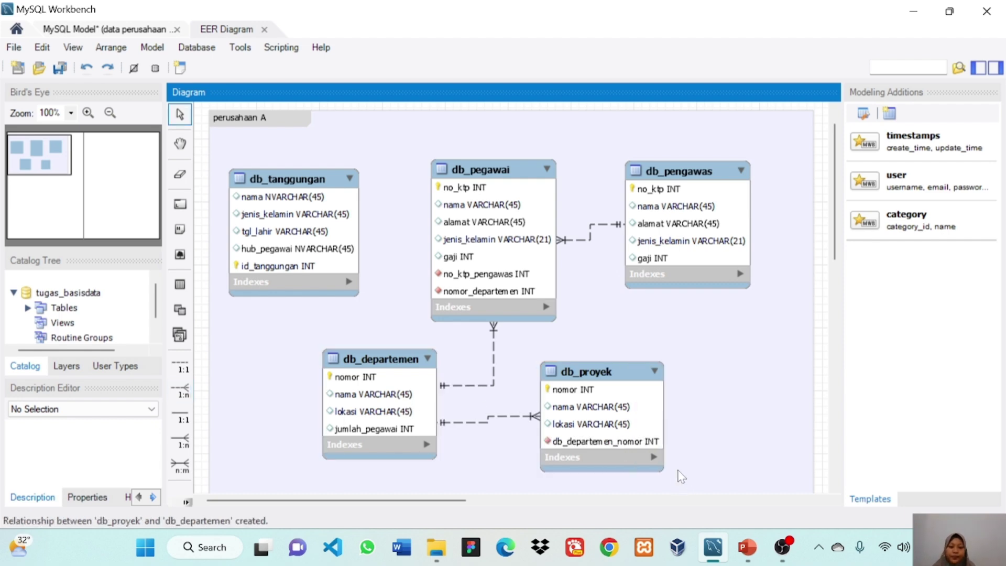
Step: Rename the db_departemen_nomor foreign key column of db_proyek to nomor_departemen
click(587, 448)
double_click(587, 446)
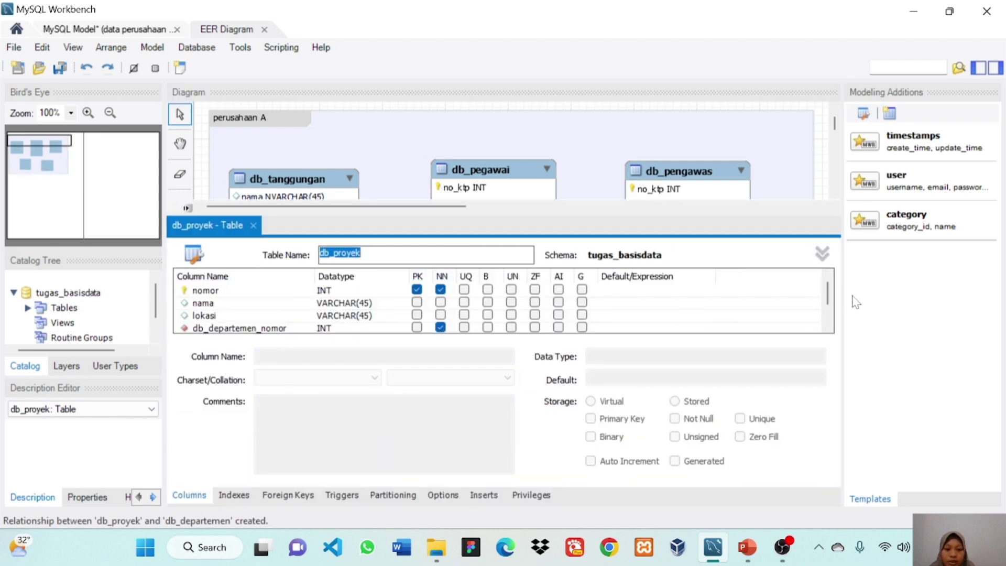
scroll(827, 296, down, 1)
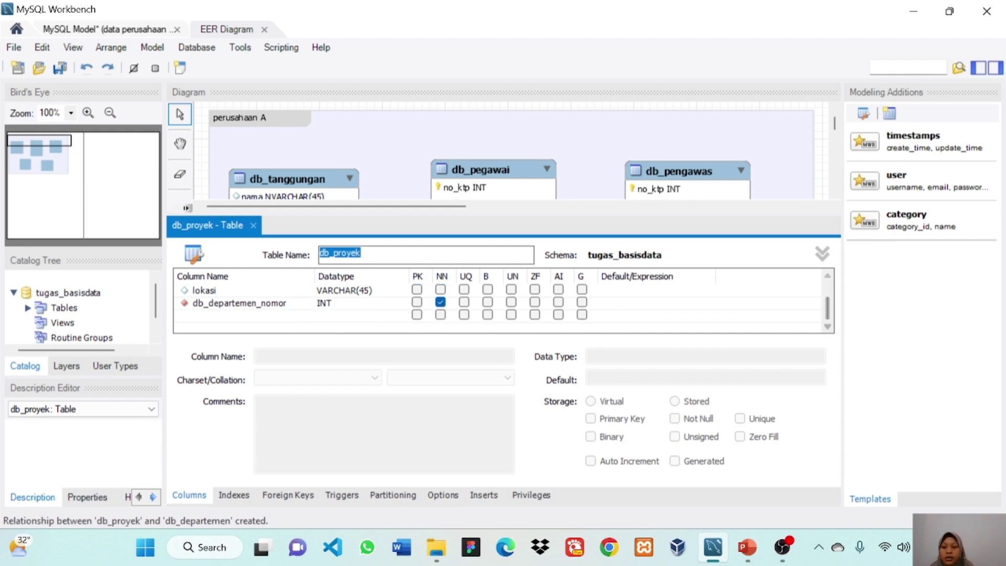
double_click(286, 304)
text(nomor)
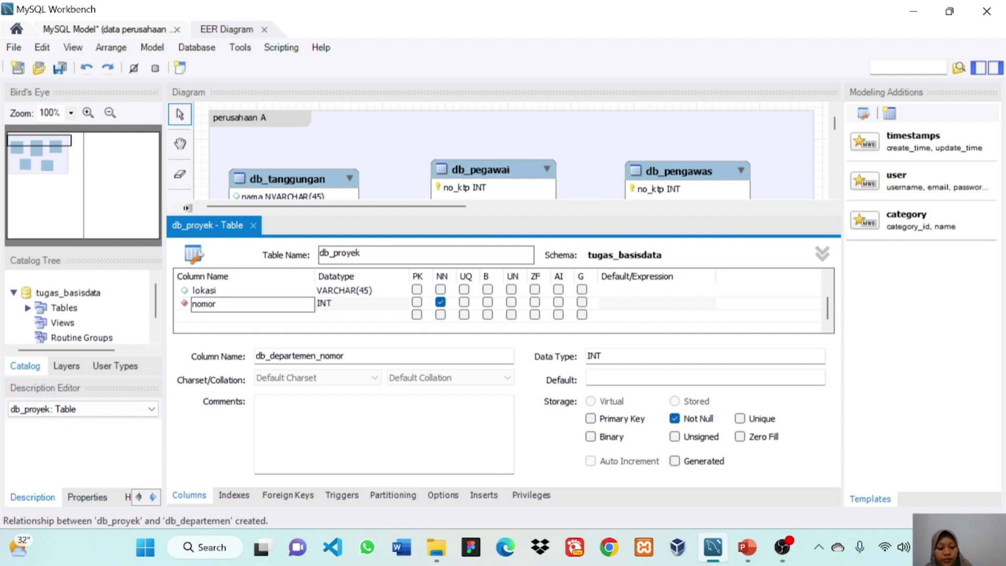
text(_dep)
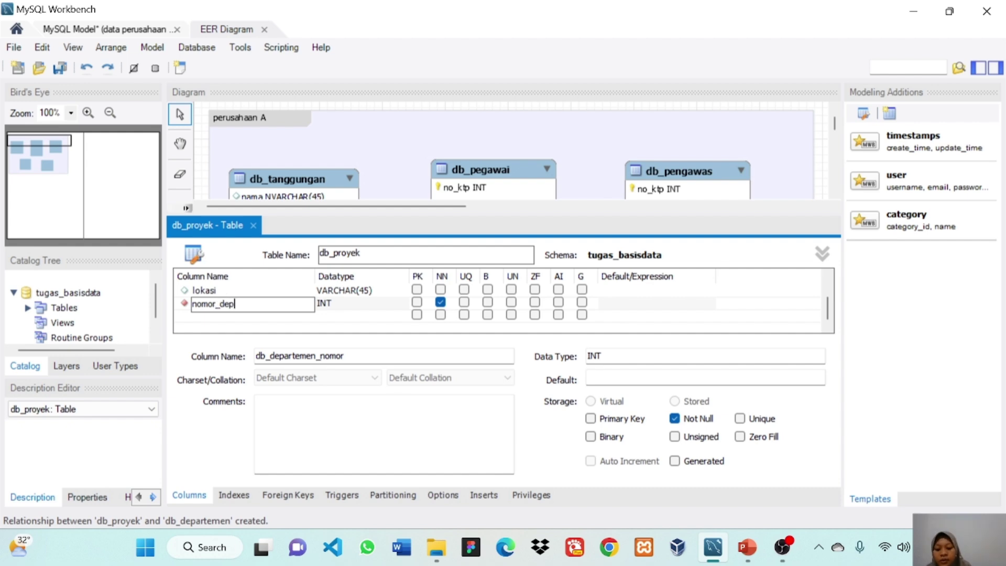
text(artemen)
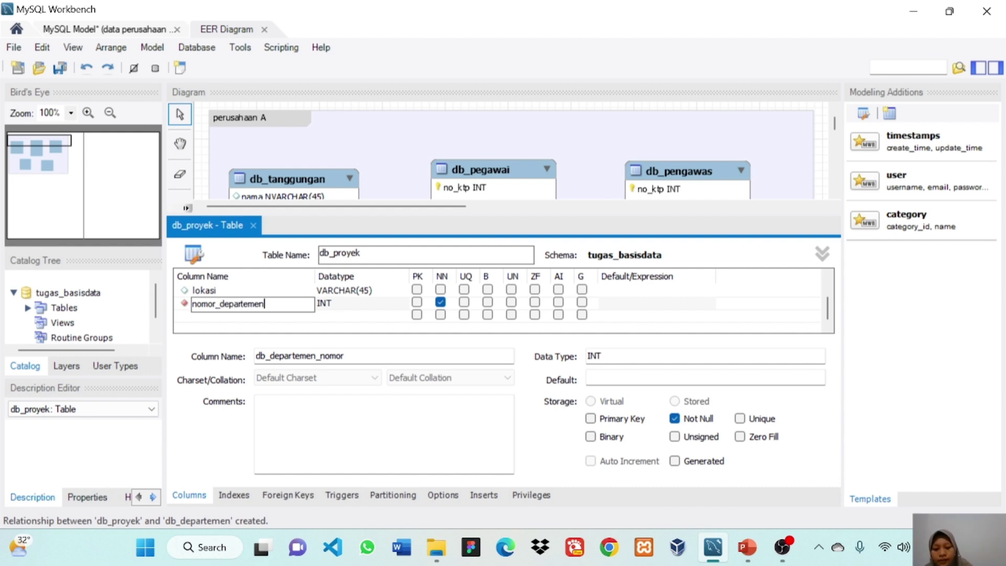
key(Tab)
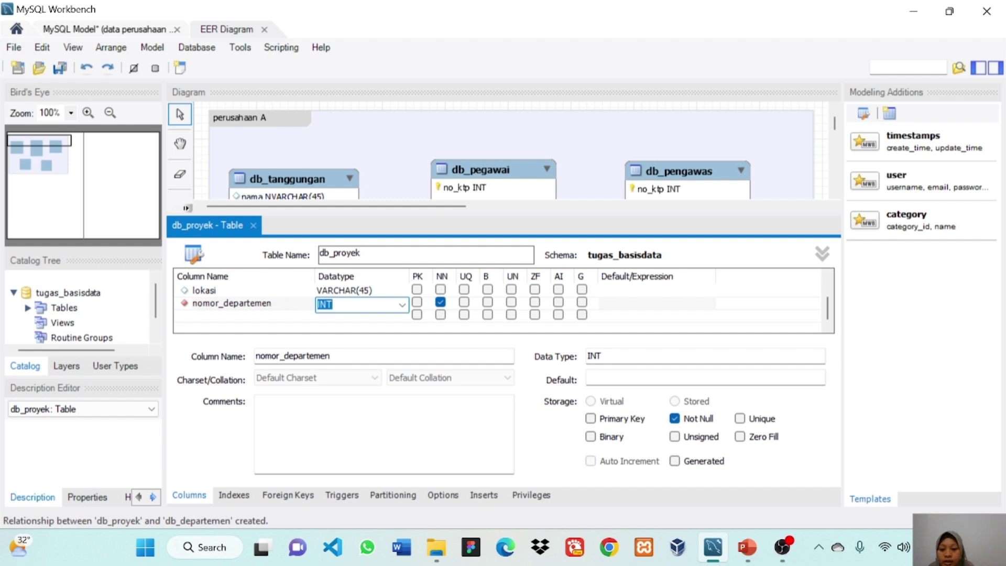
Step: Inspect the columns of db_proyek's primary index and foreign key index, and close the table editor
click(246, 495)
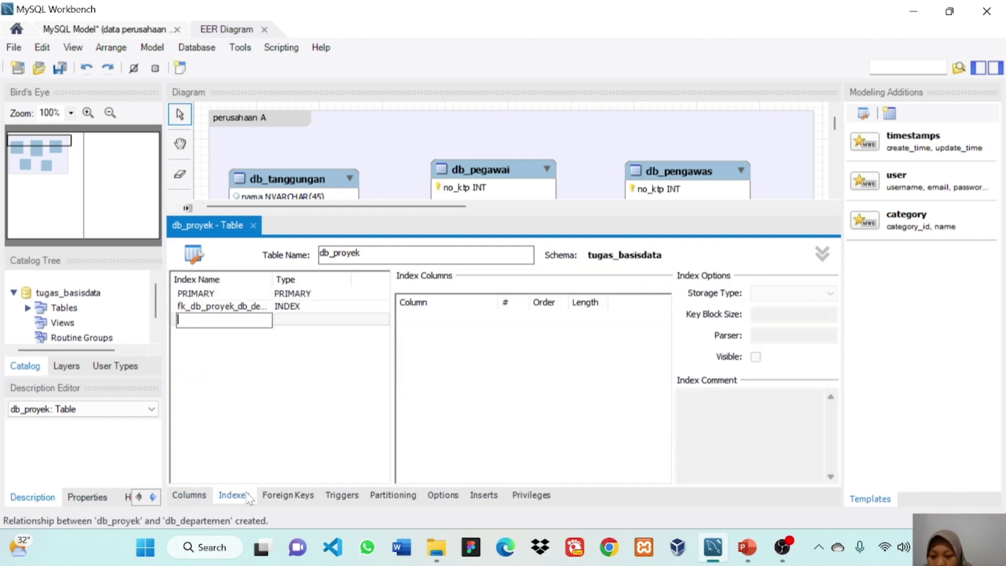
click(266, 295)
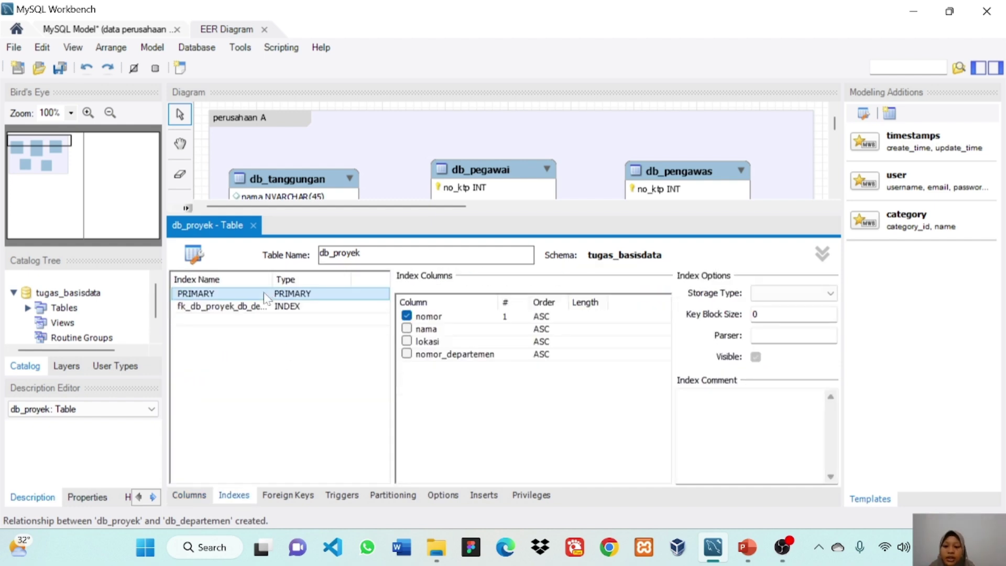
click(227, 308)
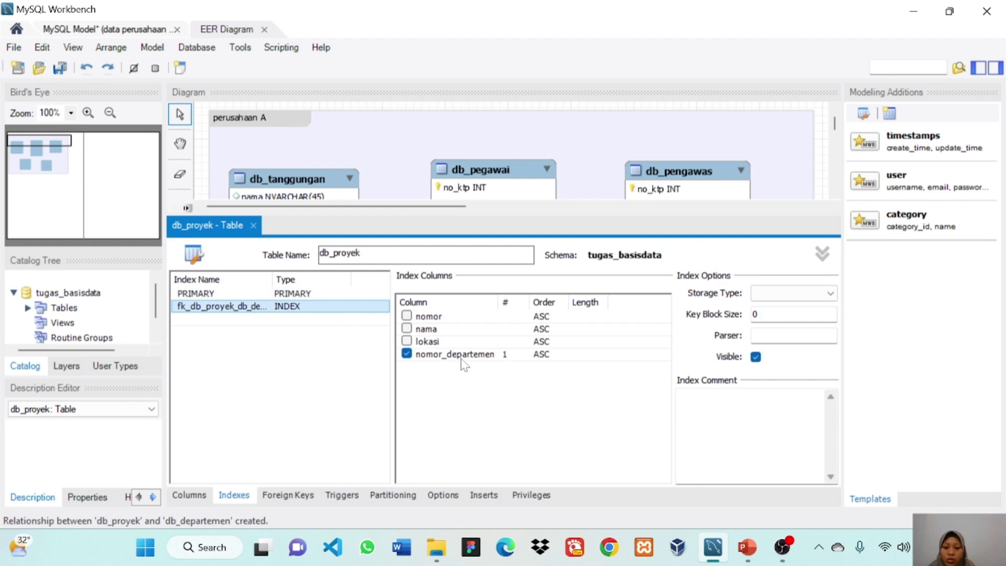
click(261, 233)
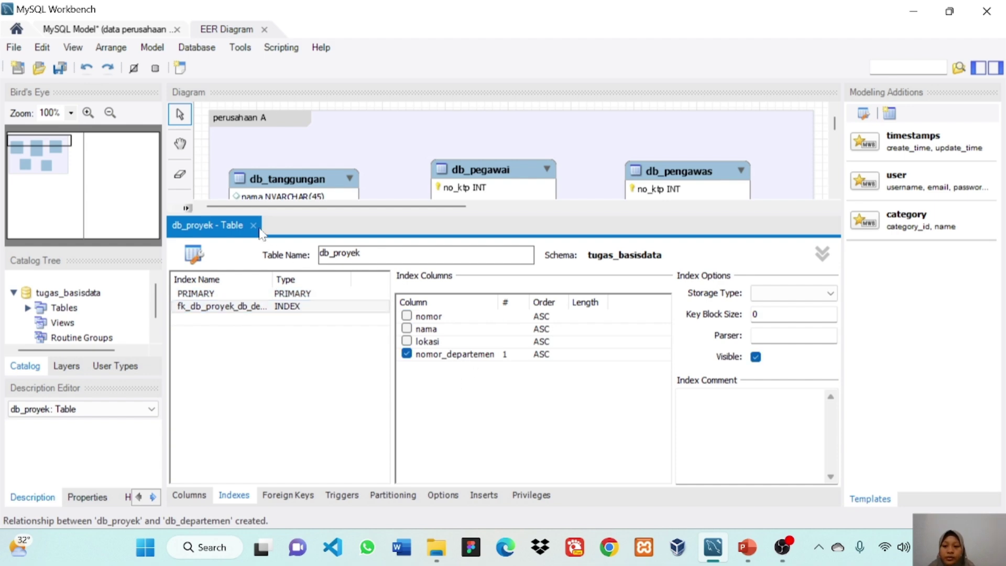
click(254, 225)
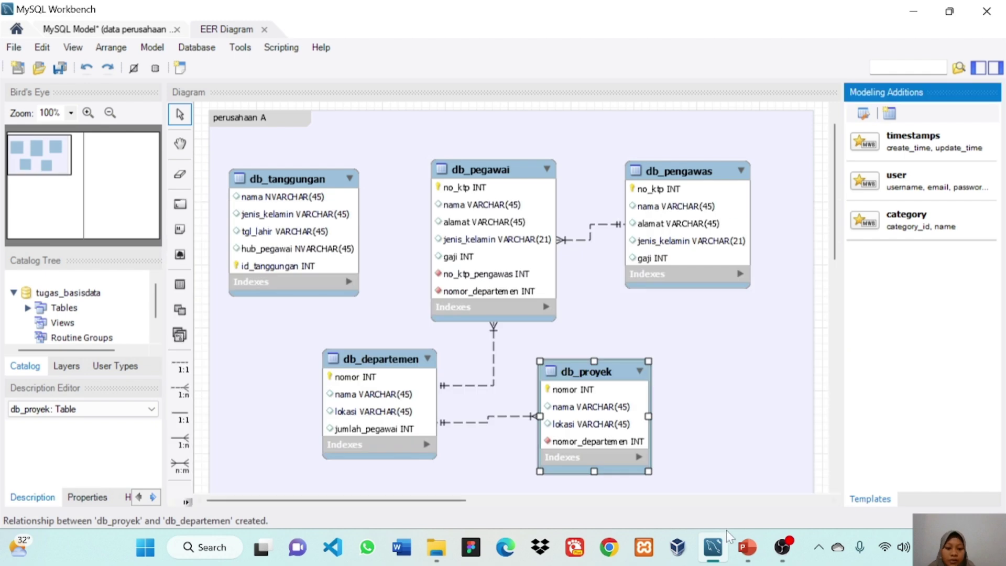
Step: Review the Tanggungan – Pegawai relation on the RELASI slide in PowerPoint and return to MySQL Workbench
click(749, 549)
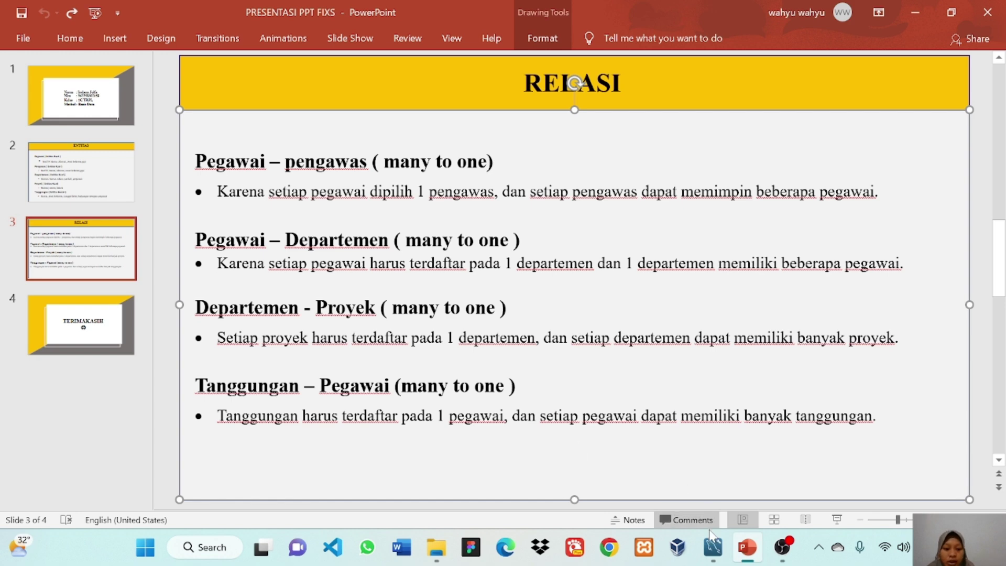
click(713, 547)
click(713, 549)
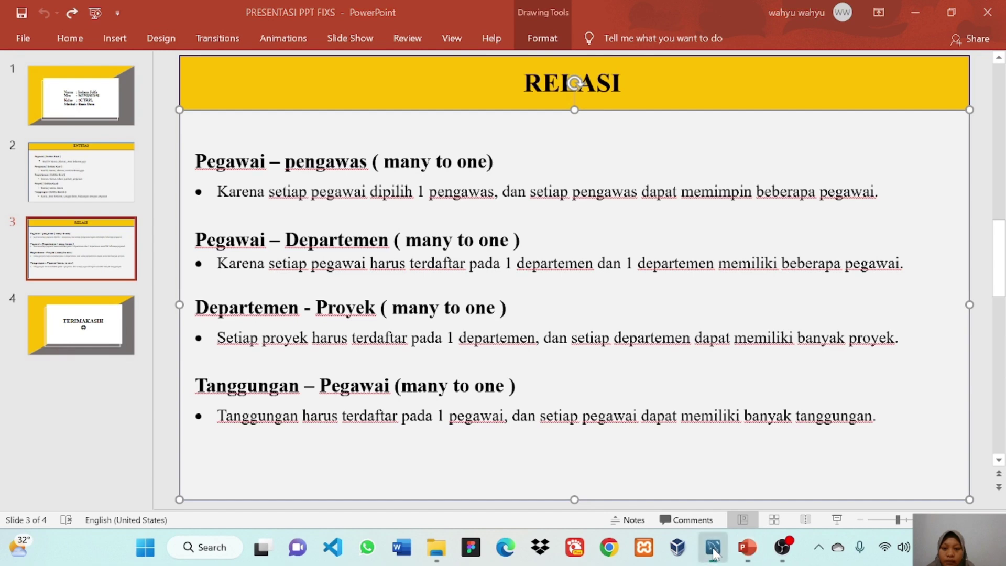
click(713, 548)
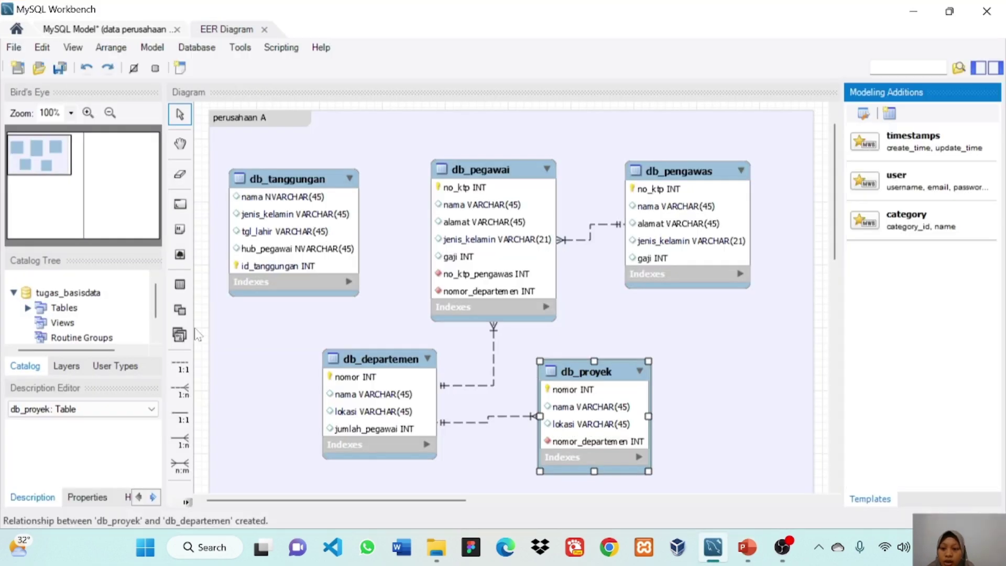
Step: Create a 1:n non-identifying relationship with db_tanggungan receiving the foreign key and db_pegawai as the referenced table
click(179, 390)
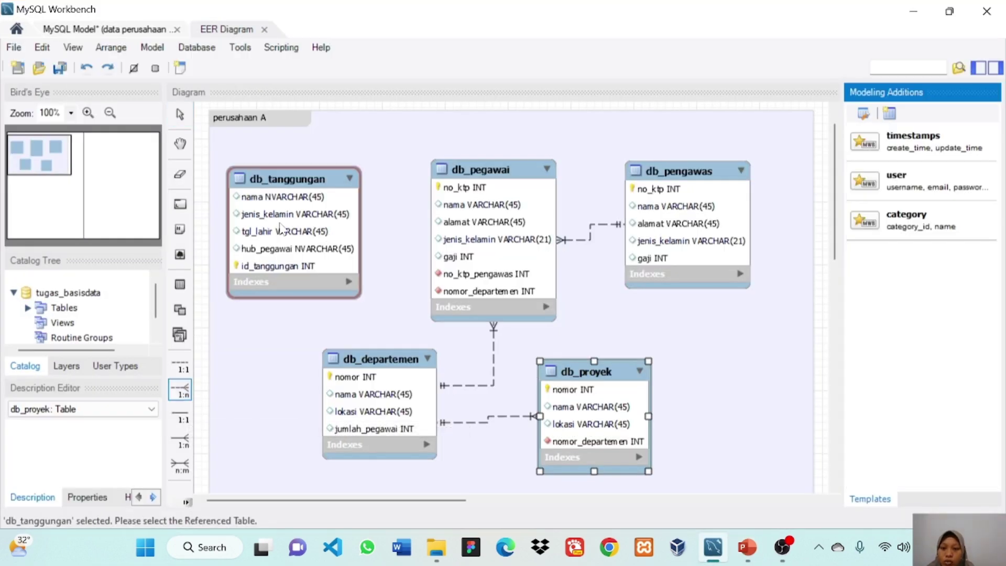
click(272, 240)
click(487, 204)
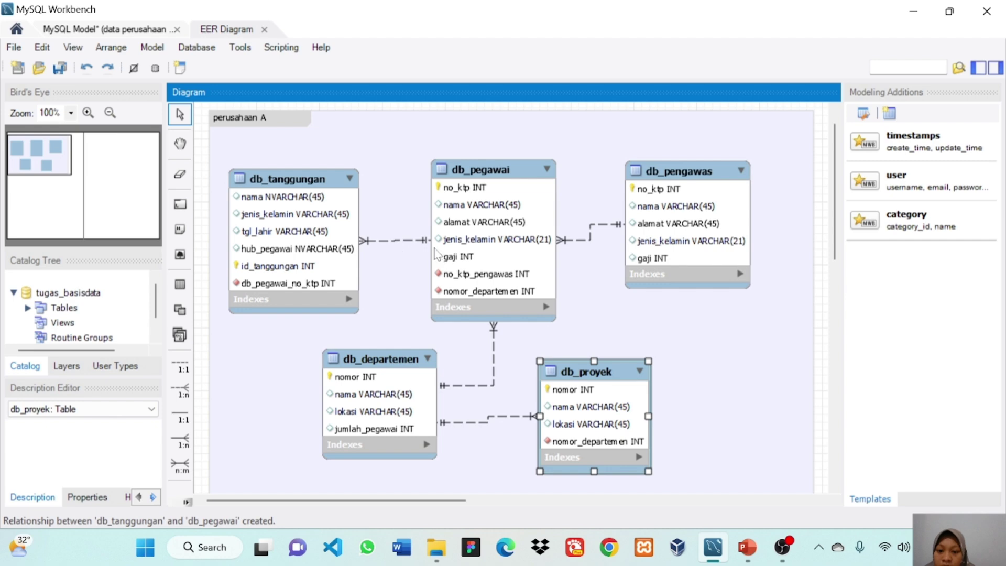
Step: Rename the db_pegawai_no_ktp foreign key column of db_tanggungan to no_ktp_pegawai
double_click(305, 291)
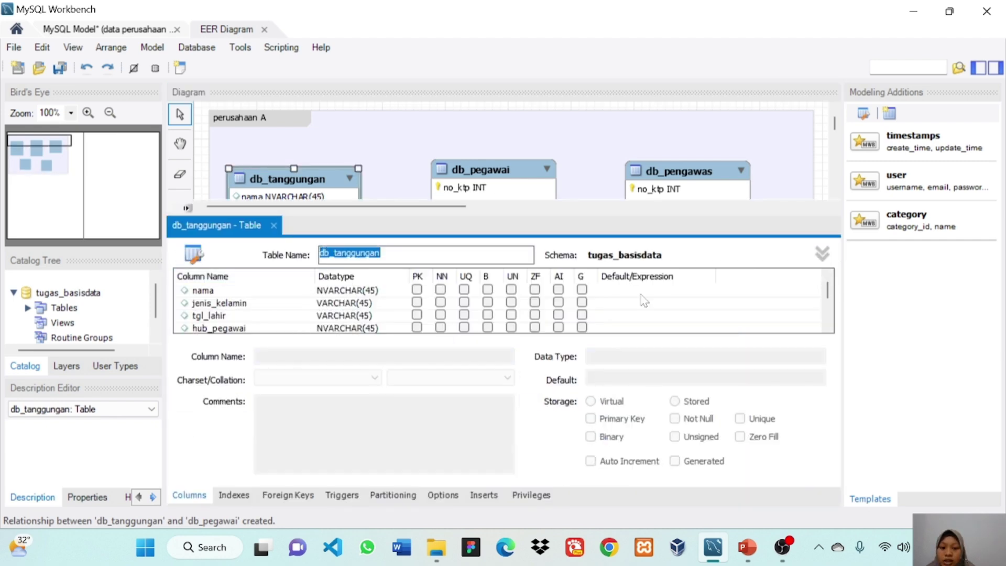
scroll(828, 306, down, 1)
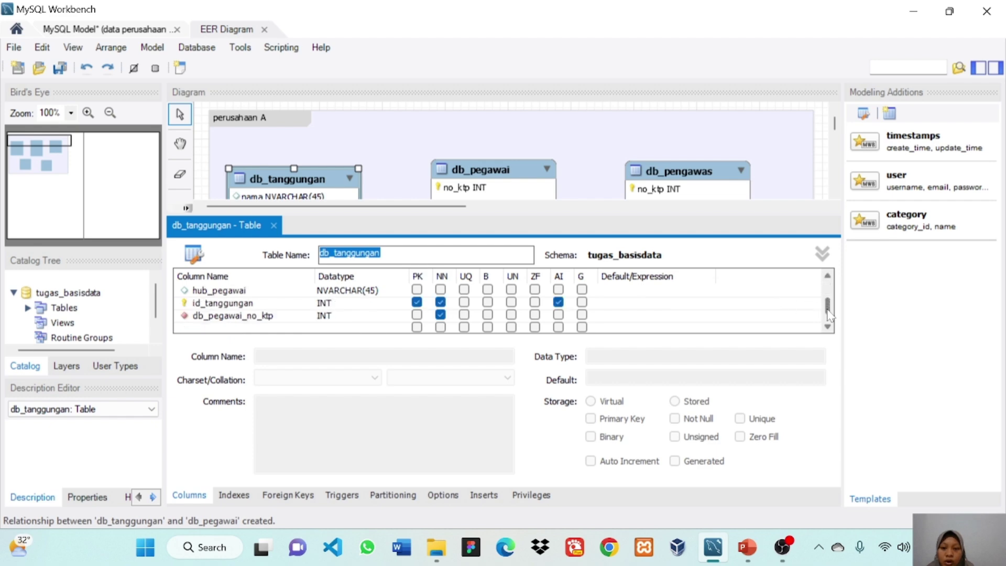
double_click(288, 316)
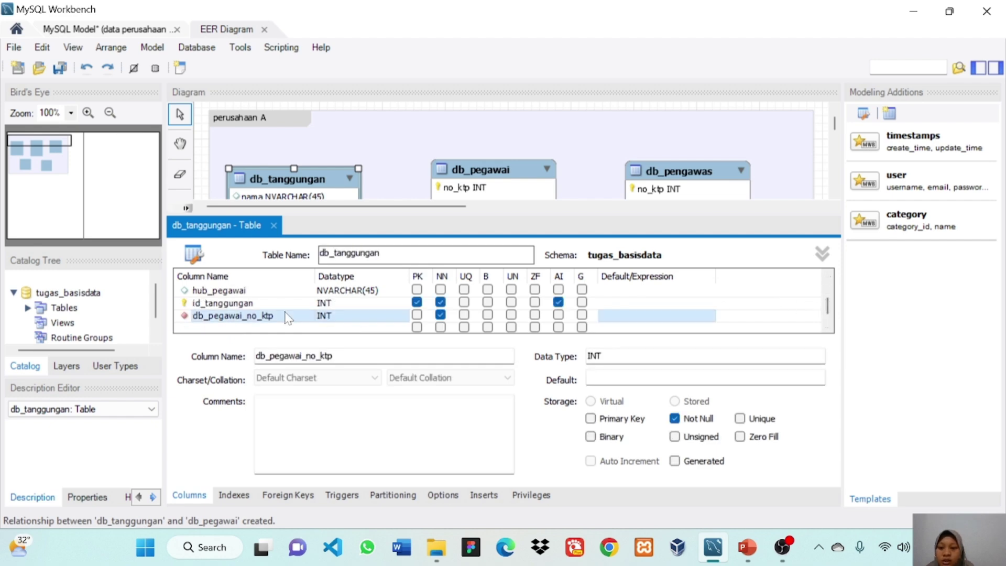
text(no)
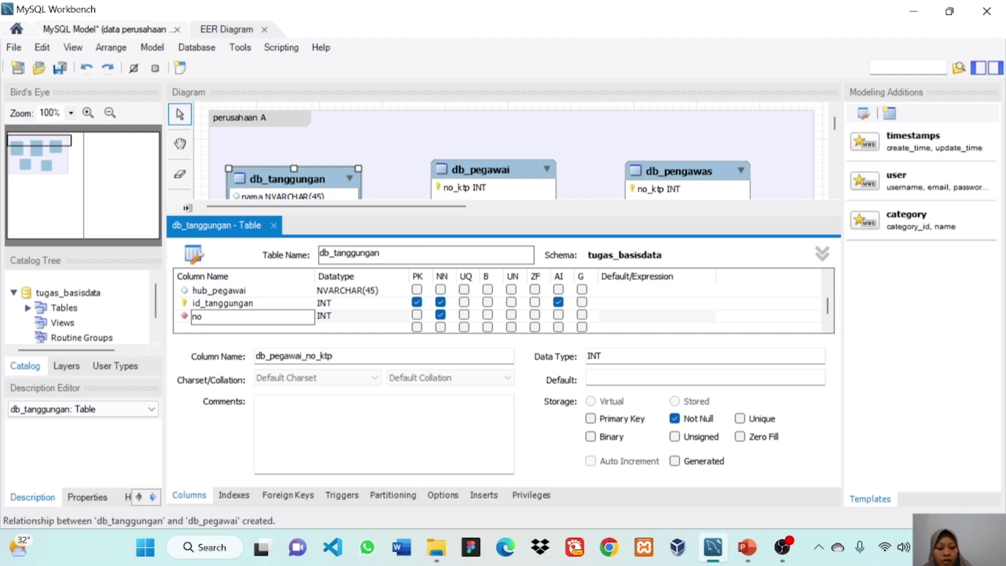
text(_kt)
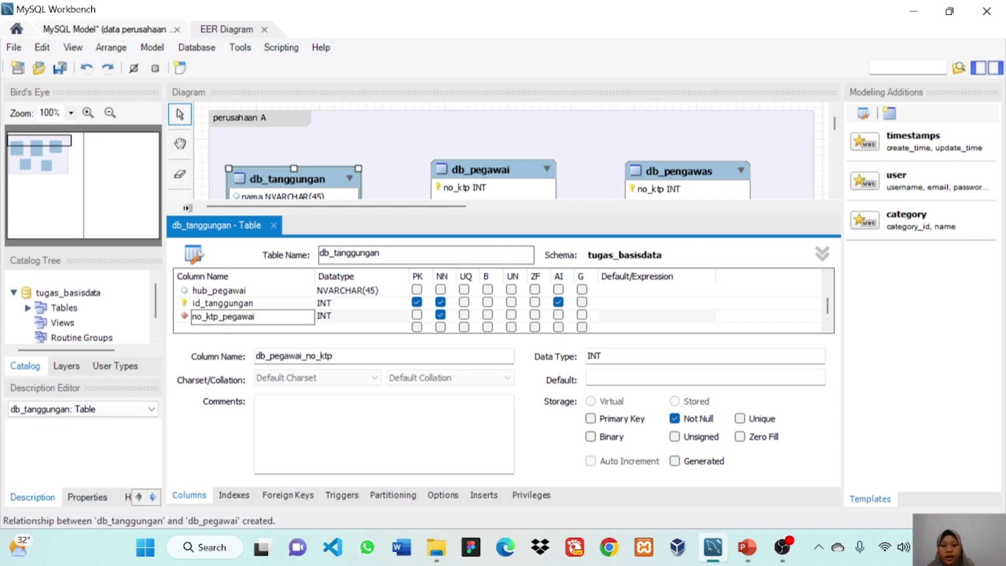
text(p_pegawai)
key(Tab)
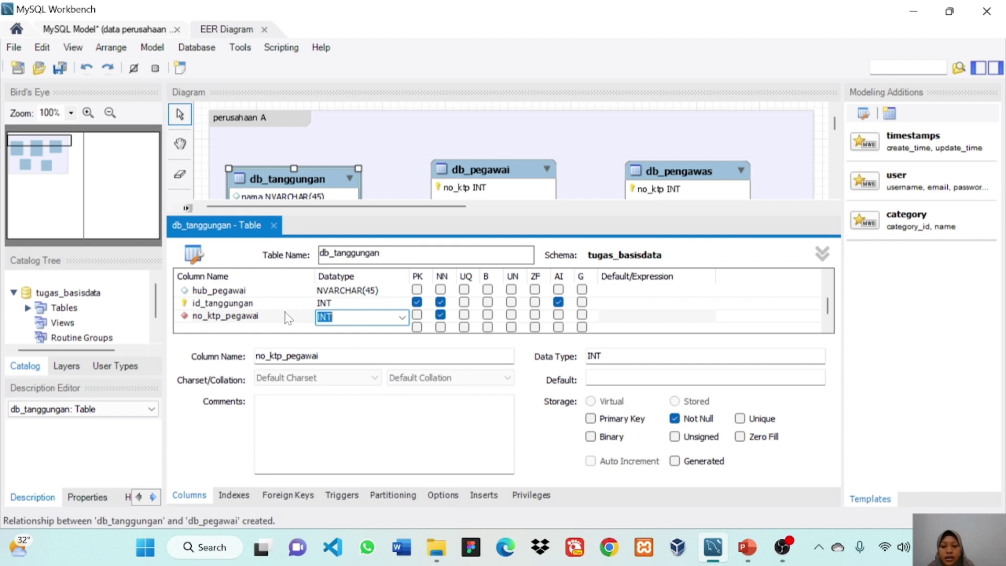
Step: Inspect the columns of db_tanggungan's primary index and foreign key index, and close the table editor
click(243, 496)
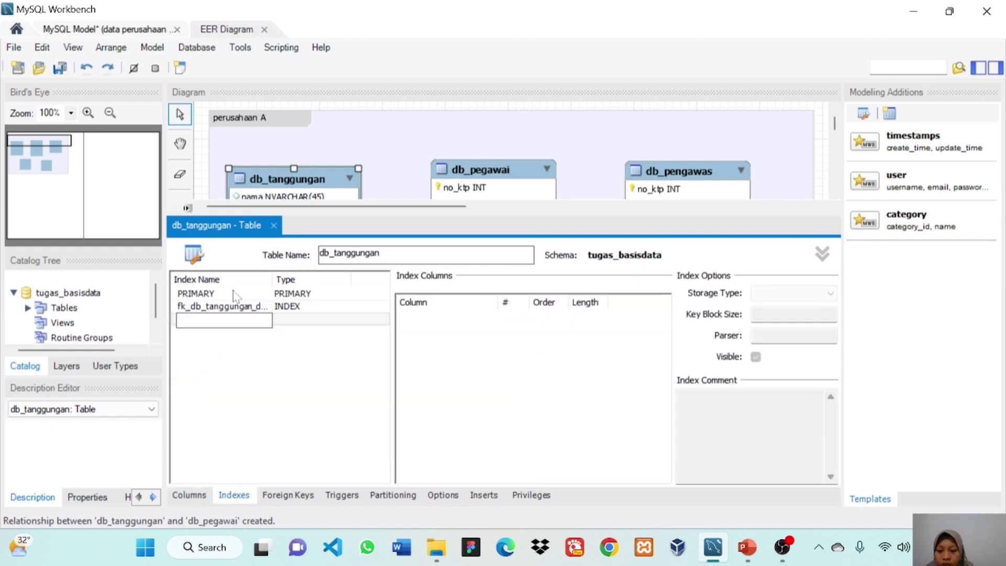
click(238, 293)
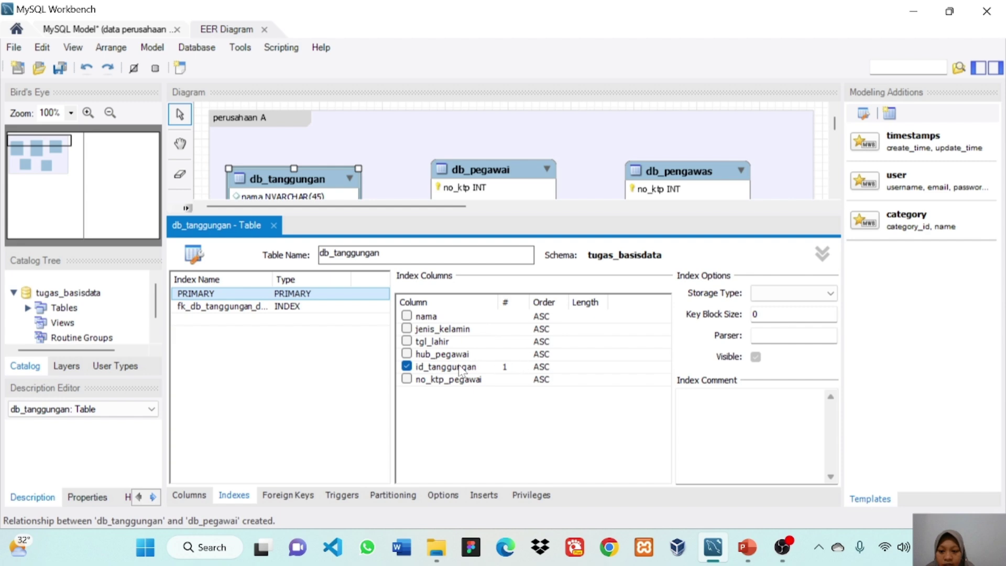
click(225, 306)
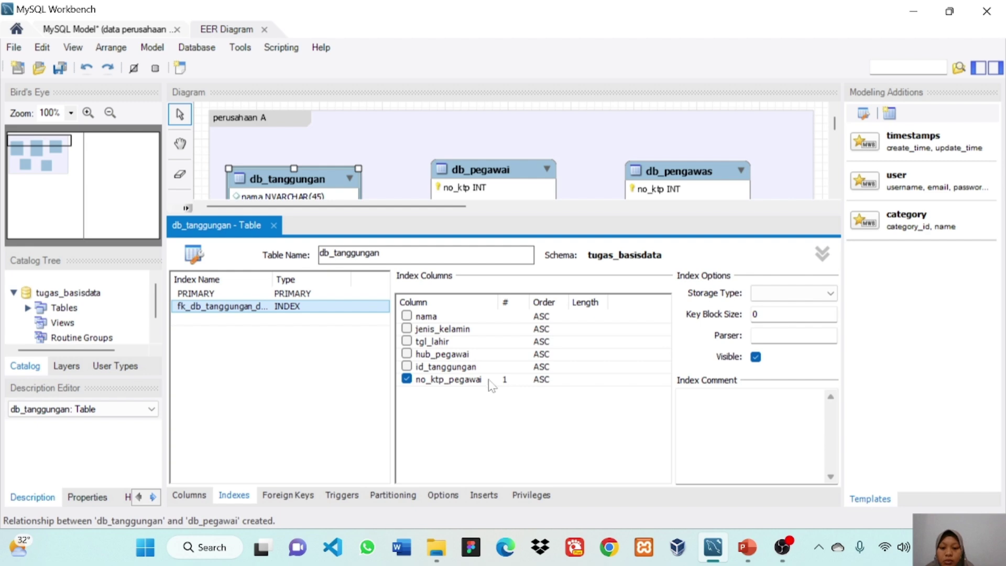
click(272, 224)
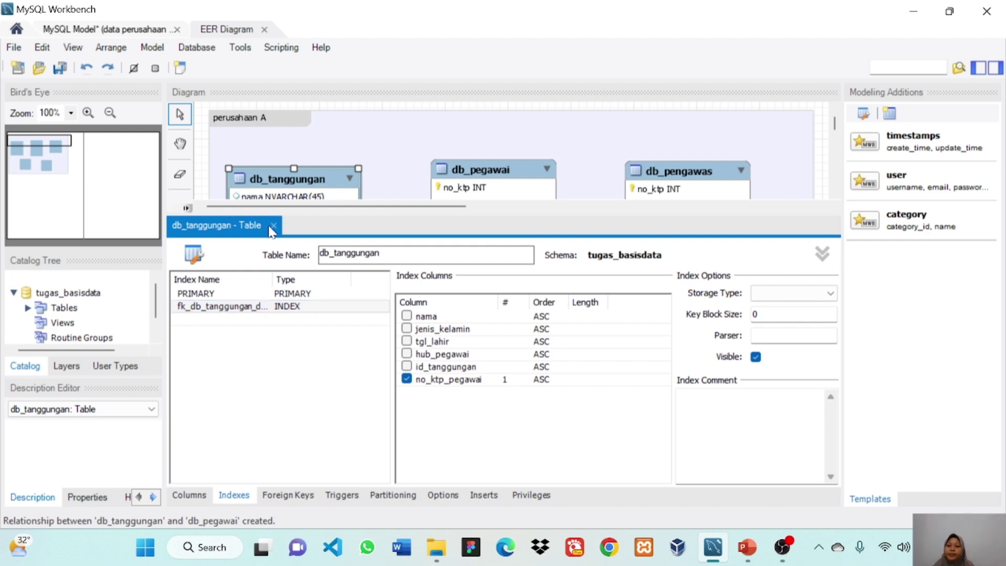
click(273, 225)
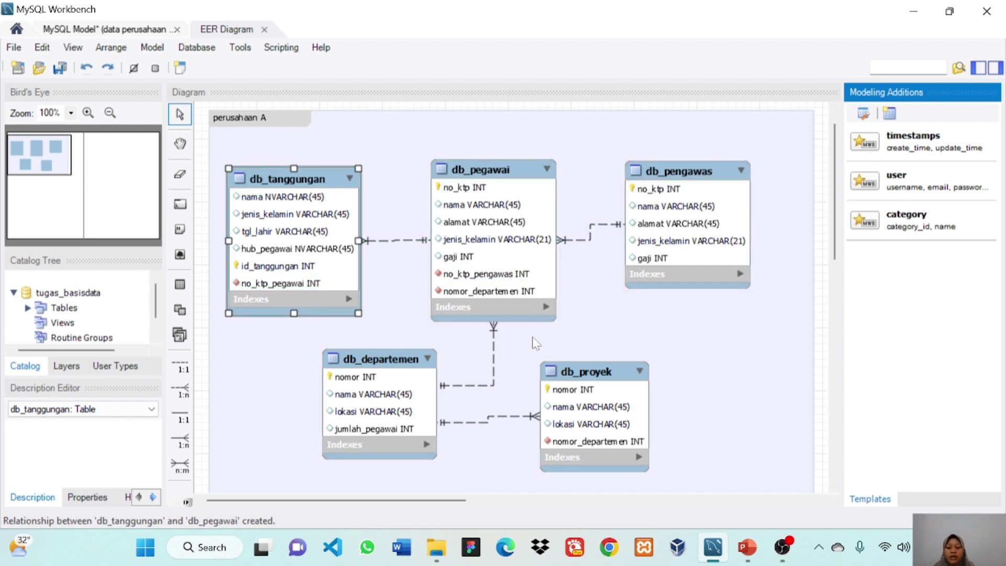
drag(459, 260, 461, 262)
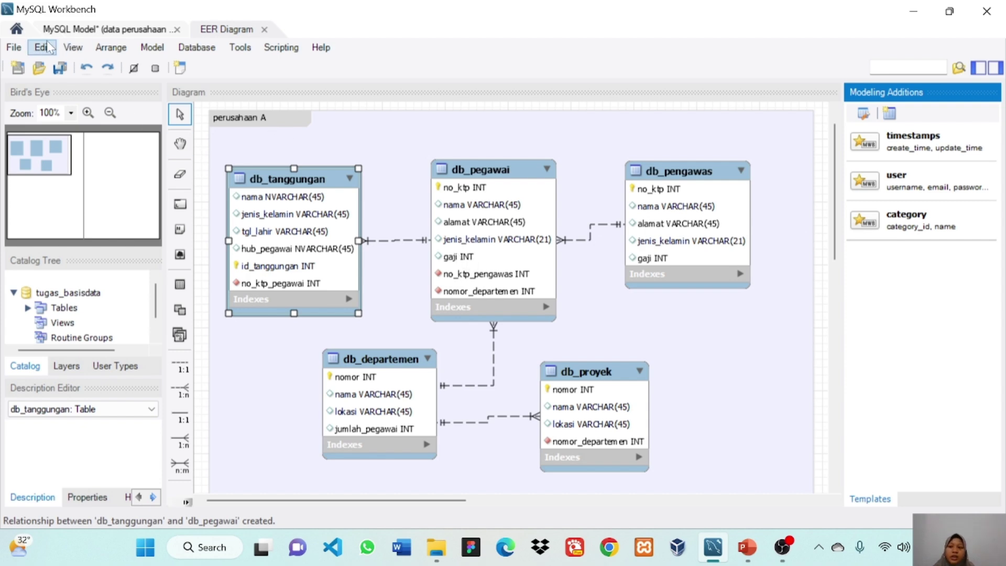
click(20, 49)
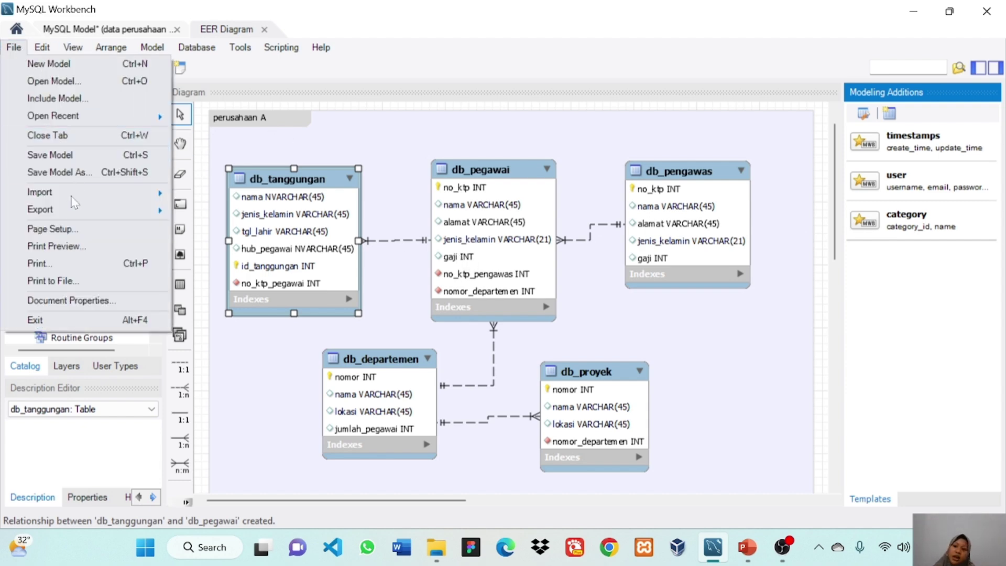
mouse_move(71, 211)
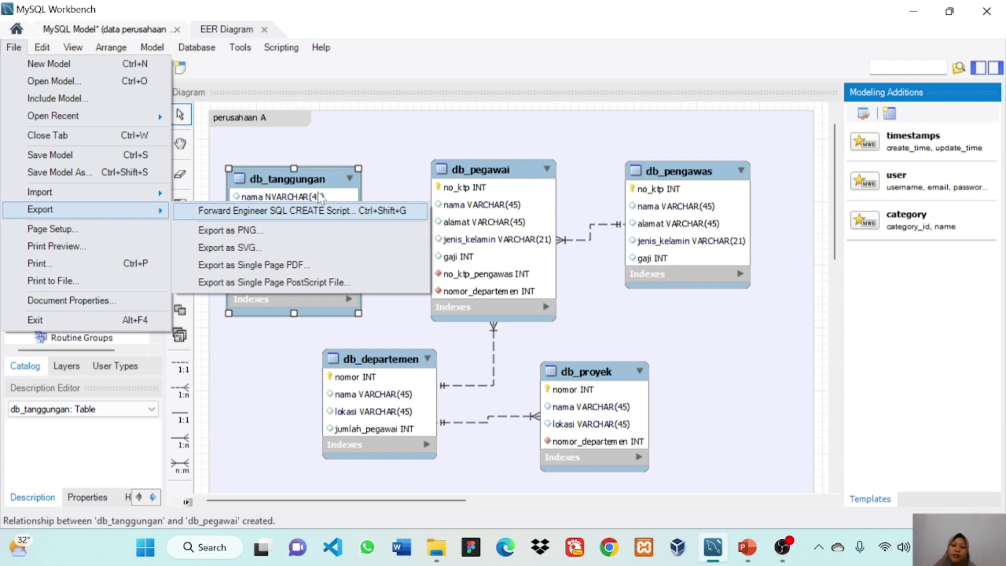
click(415, 38)
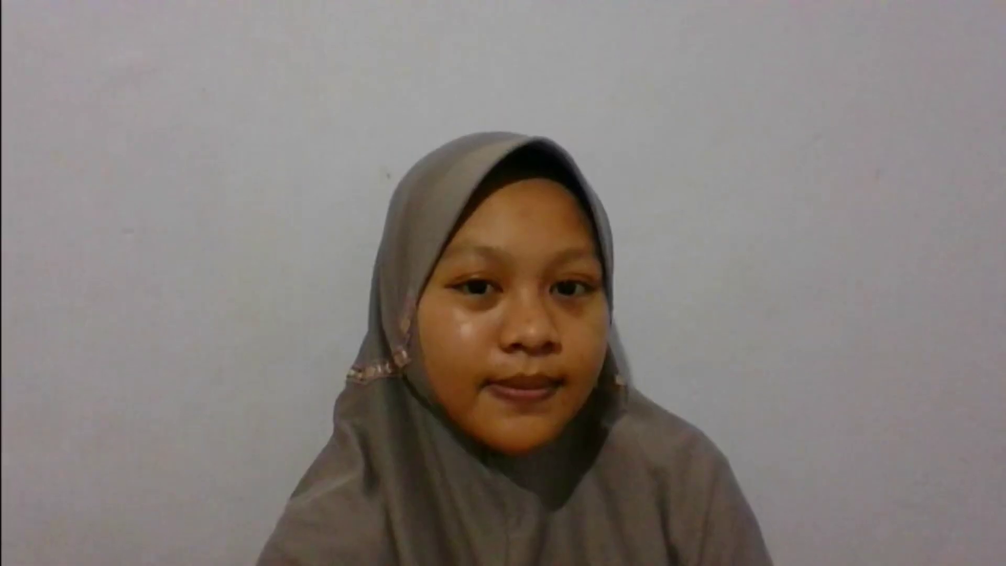